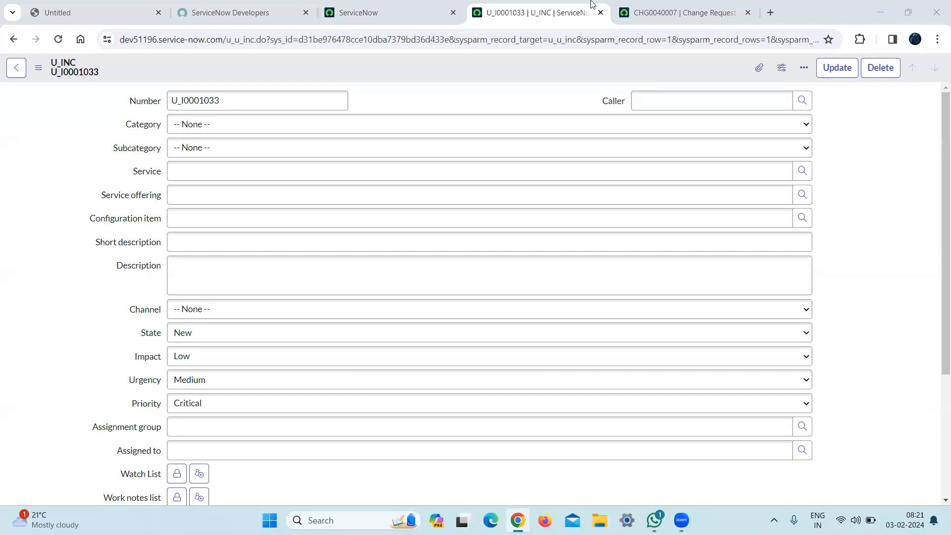
Open the ServiceNow incident list with incident.list and open record INC0000002.
click(358, 14)
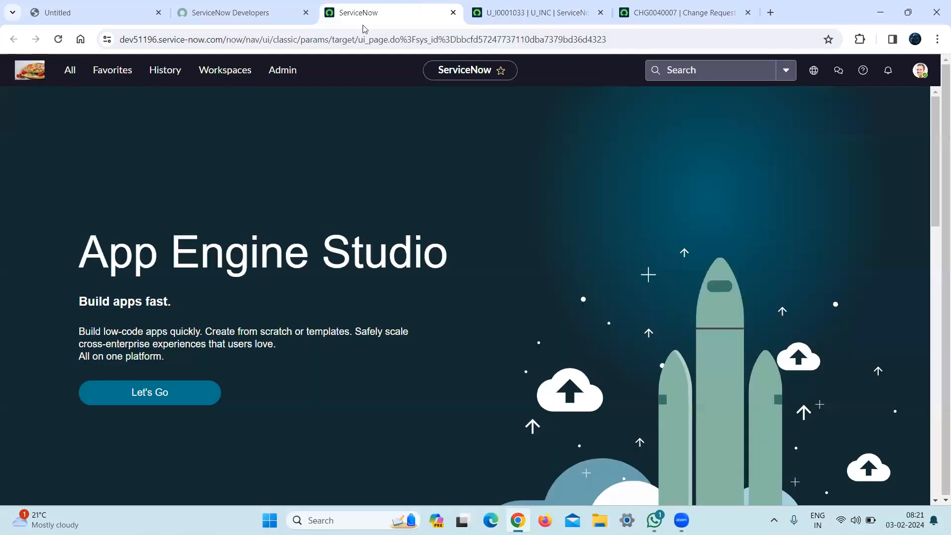
click(67, 70)
key(ctrl+a)
key(BackSpace)
text(incident.list)
key(Return)
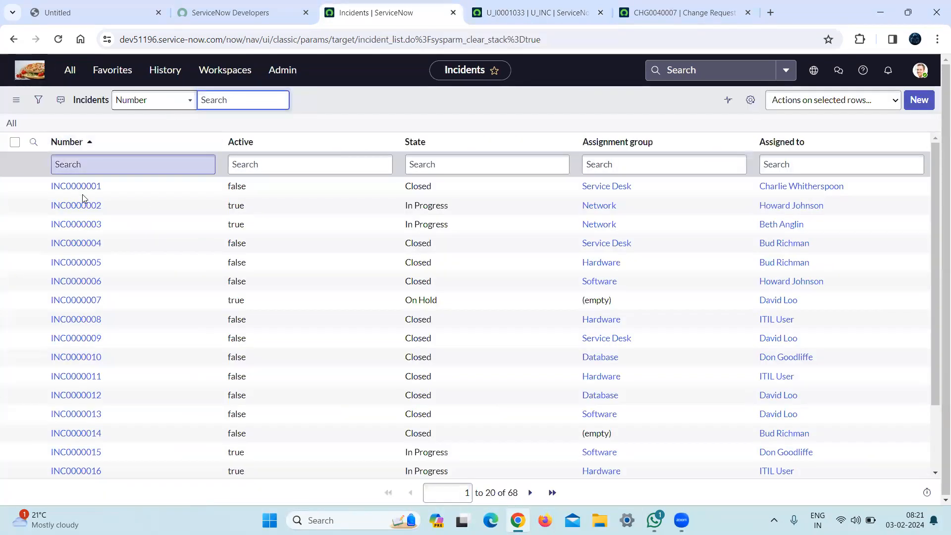
click(78, 207)
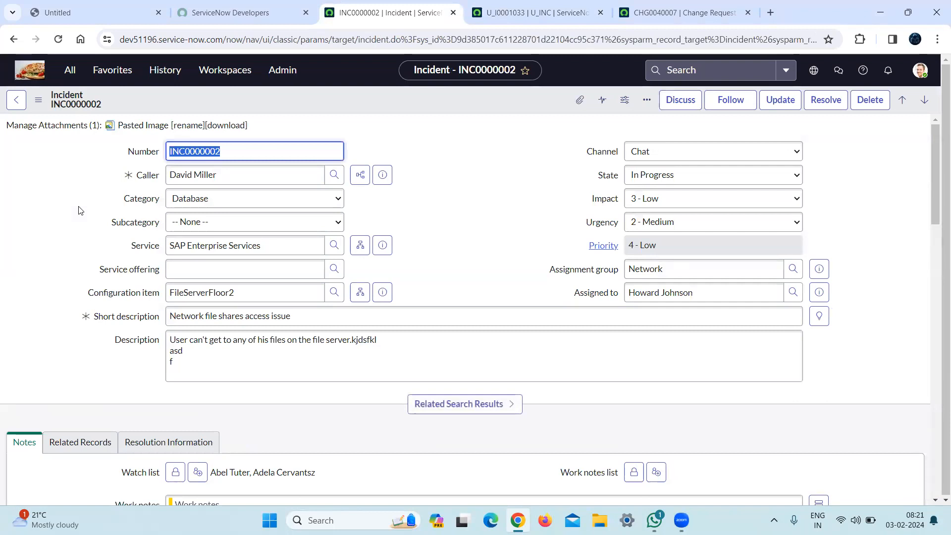
Examine the incident form's layout, including its Notes, Related Records and Resolution Information sections.
drag(936, 206, 919, 259)
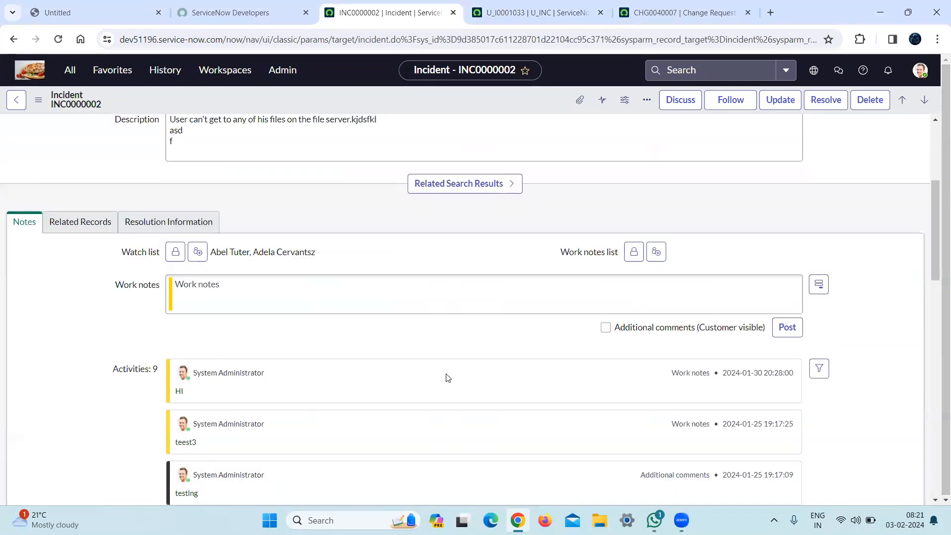
click(72, 224)
click(123, 222)
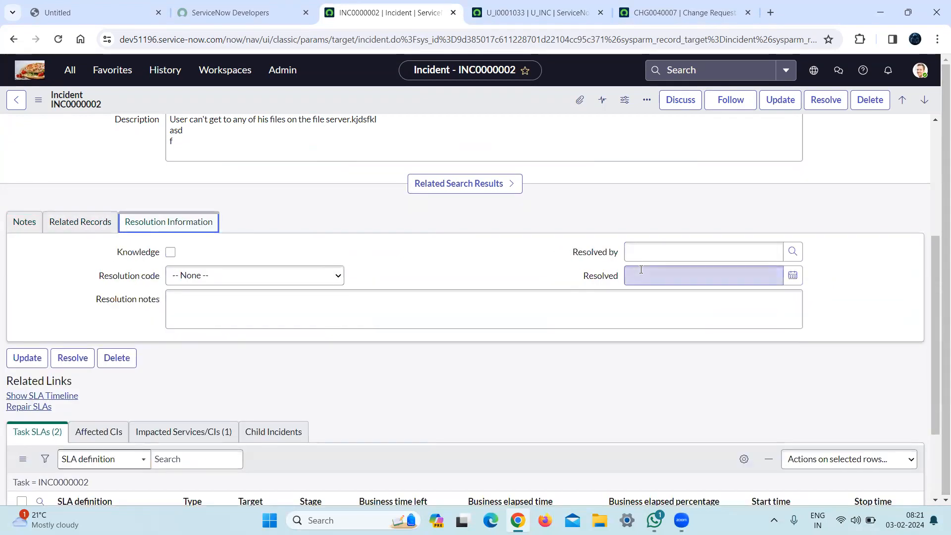
drag(938, 337, 937, 225)
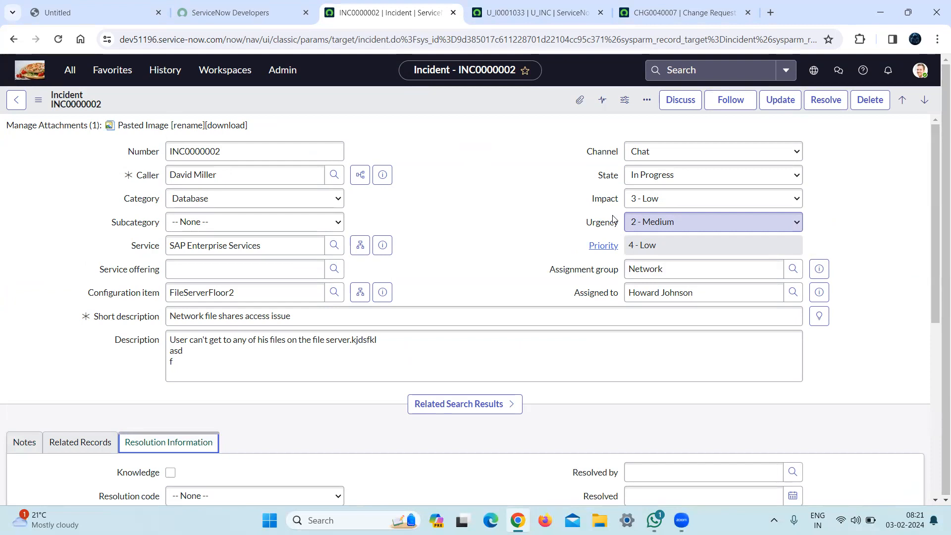
Open Form Design for the custom U_INC form from its open record.
click(507, 11)
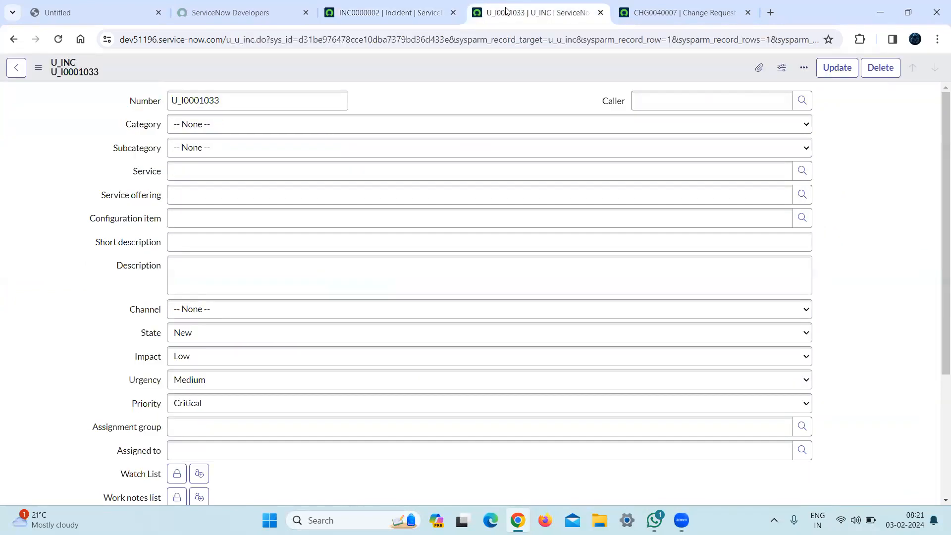
right_click(409, 59)
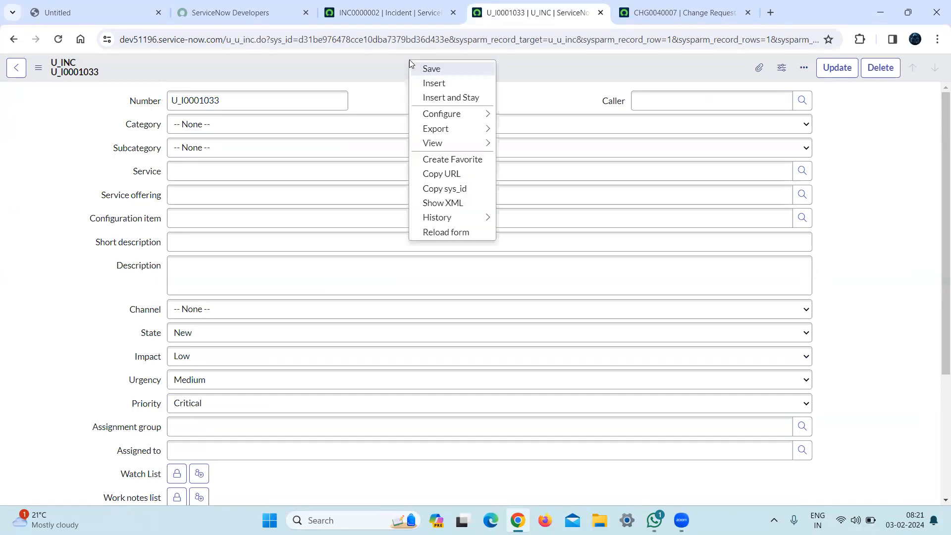
mouse_move(443, 120)
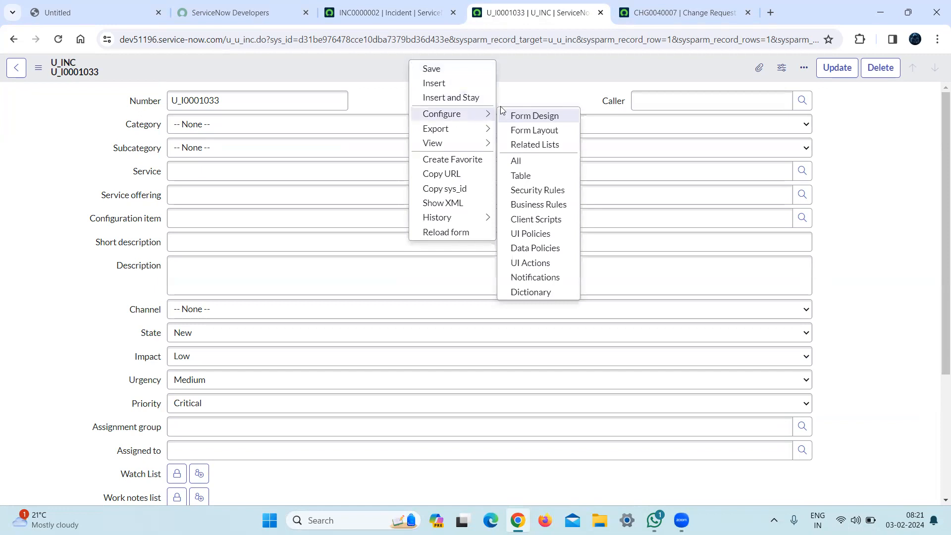
click(531, 117)
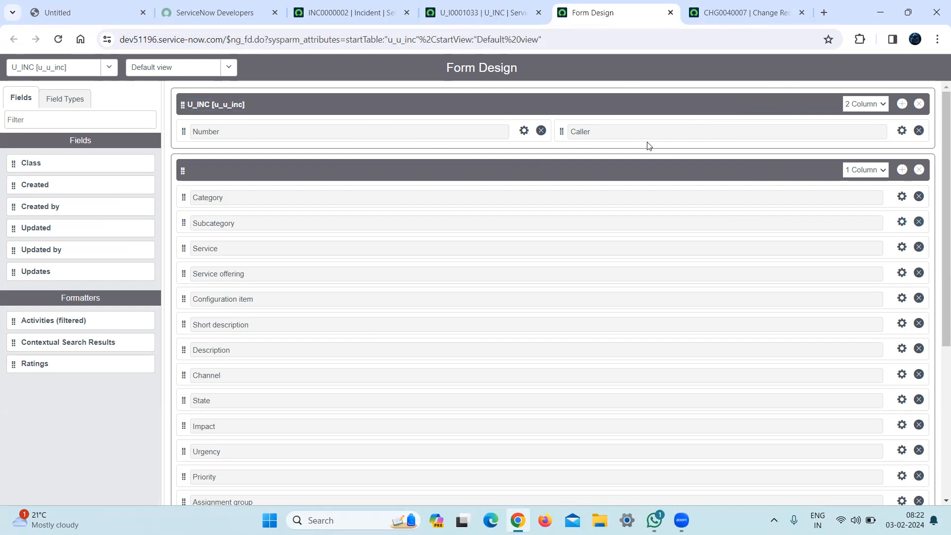
Place the Form Design page beside the incident page and move Caller below Number in the two-column section.
click(372, 10)
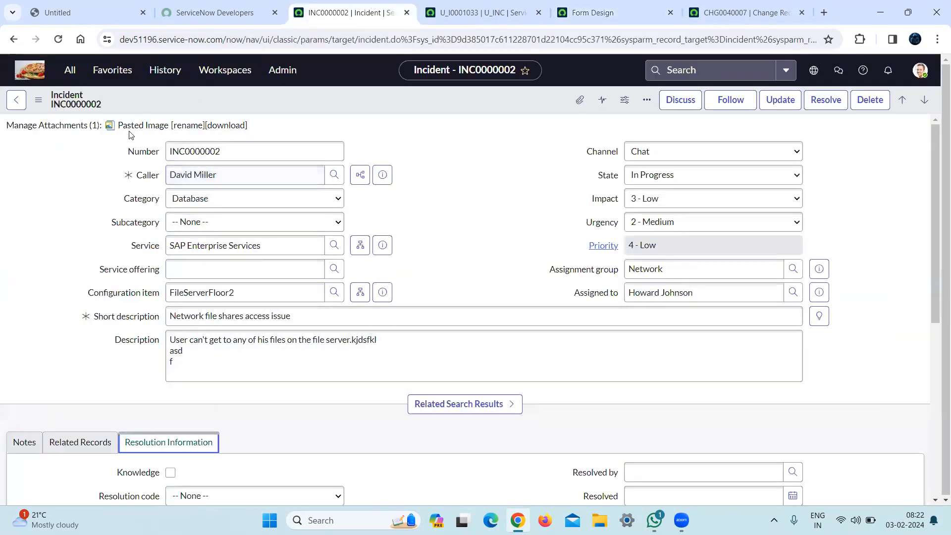
click(483, 4)
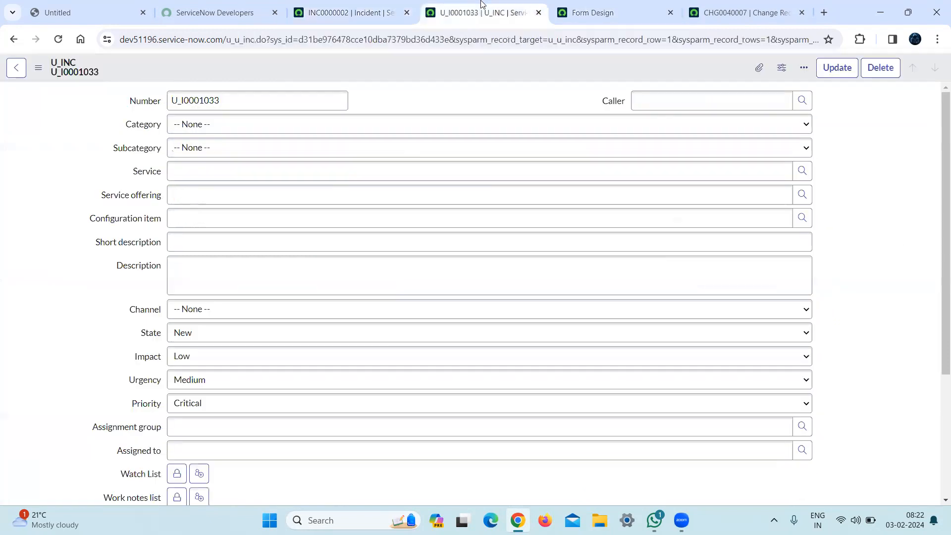
drag(595, 6, 504, 4)
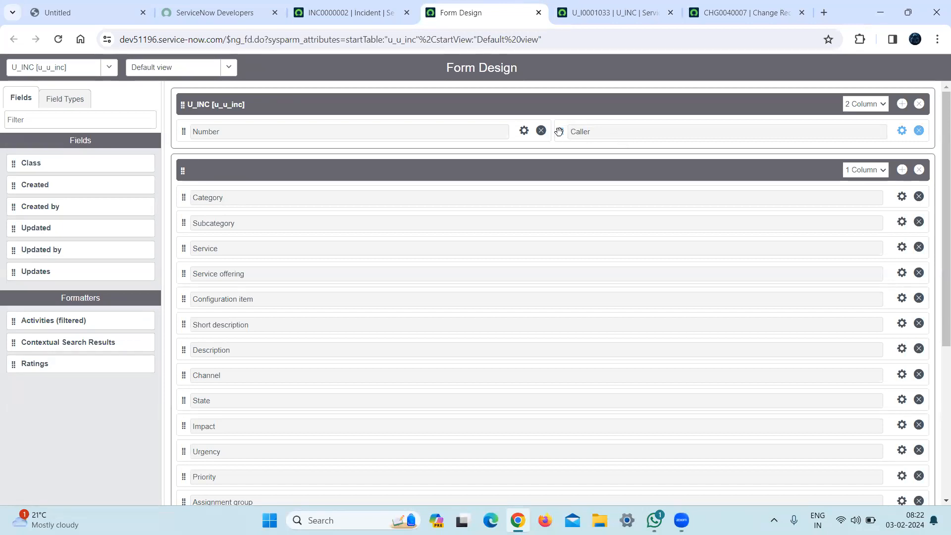
drag(559, 132, 182, 156)
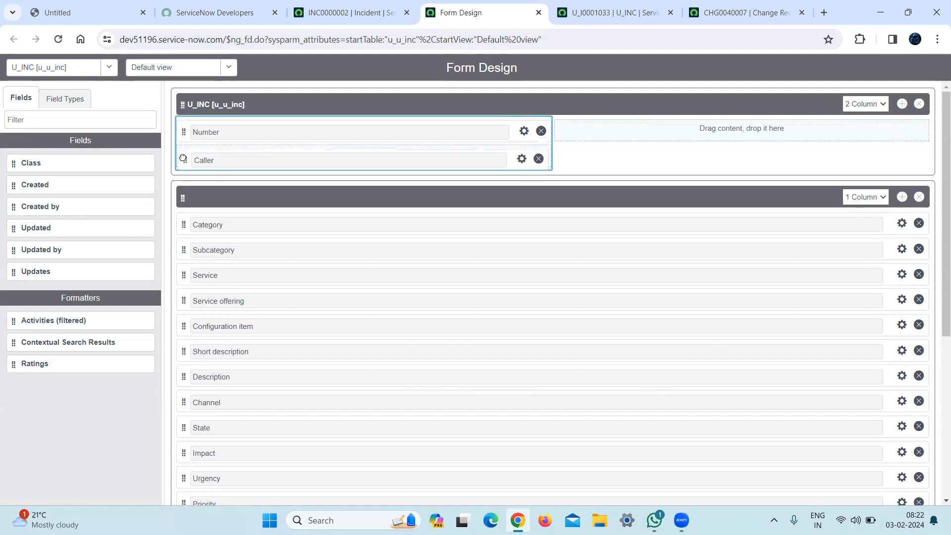
Find the Category field in the form design and move it below Caller in the two-column section.
click(317, 5)
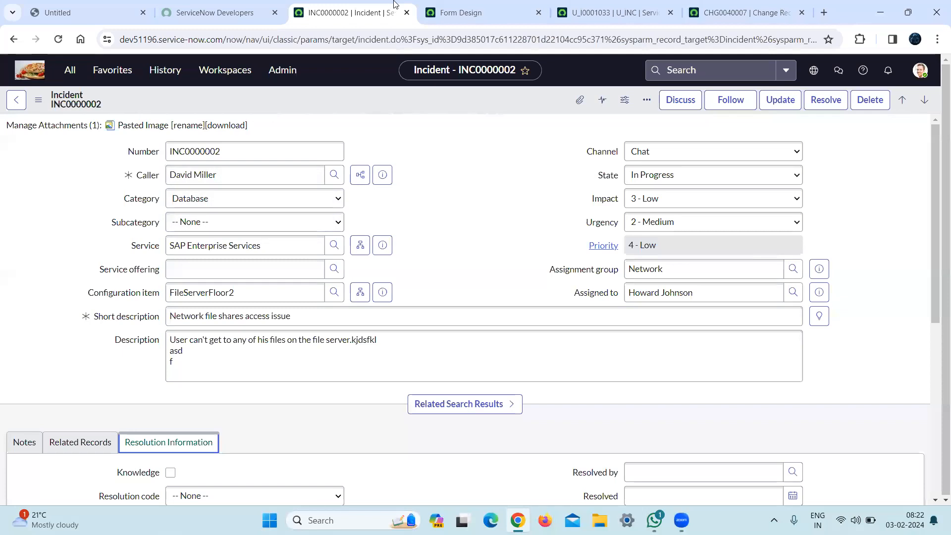
click(450, 5)
key(ctrl+f)
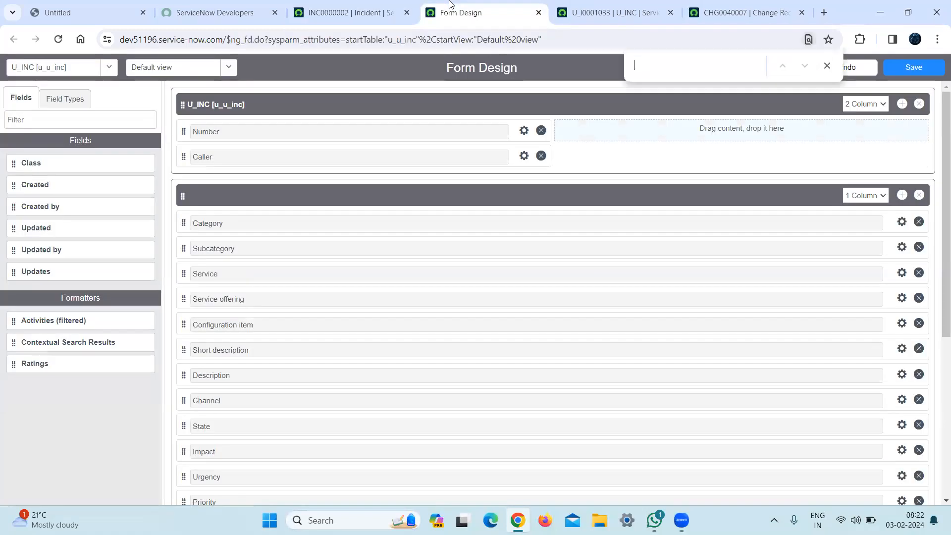
text(CATEGORY)
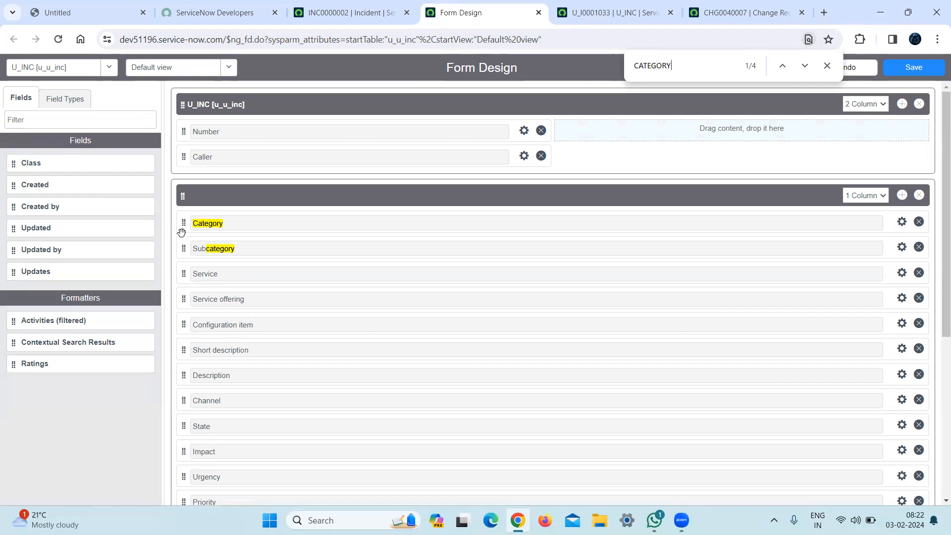
drag(183, 225, 184, 175)
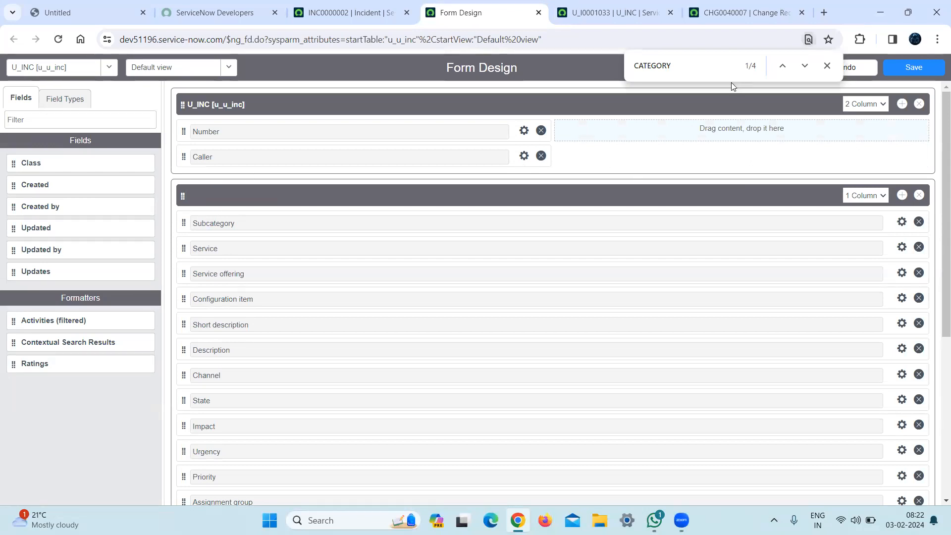
click(695, 68)
key(Return)
key(Return)
key(Return)
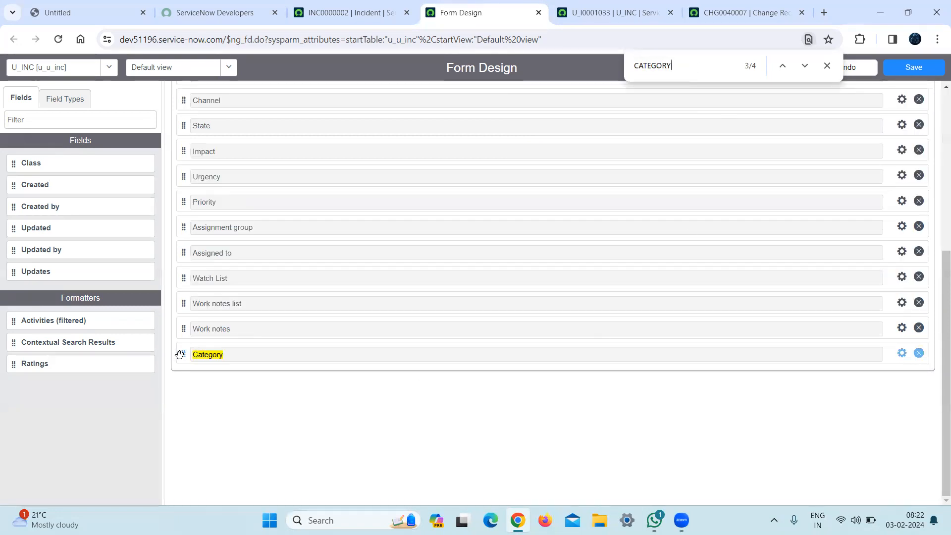
drag(183, 355, 180, 136)
scroll(182, 142, down, 5)
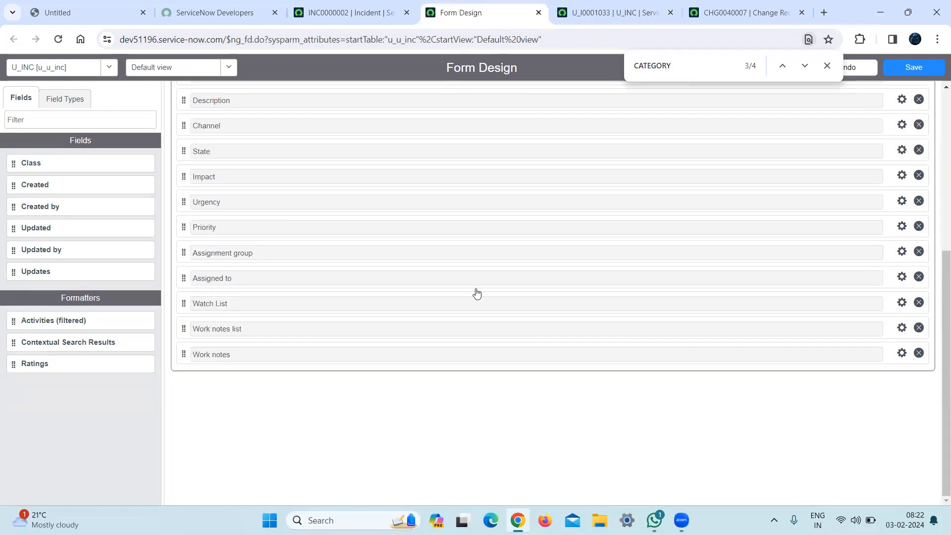
scroll(931, 339, up, 6)
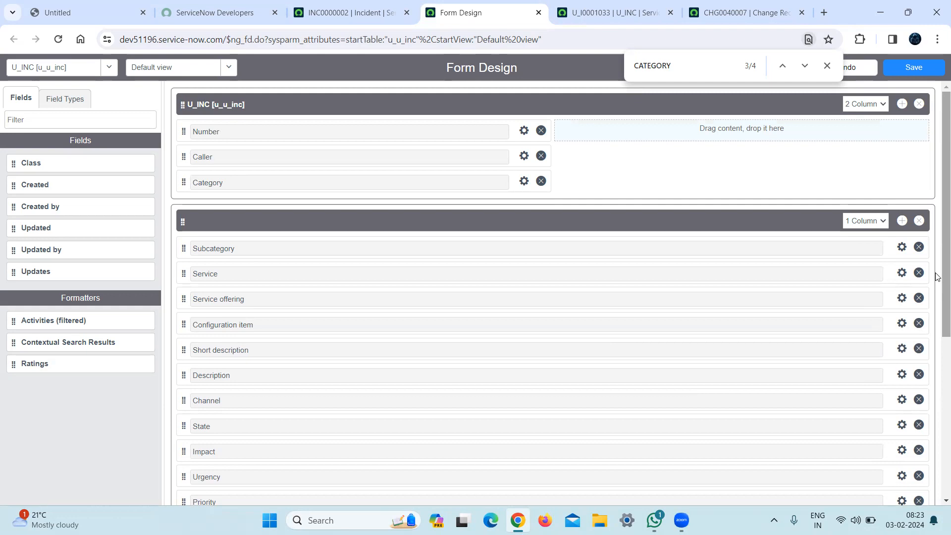
Check the incident form's field order, find Subcategory in the form design and move it below Category.
click(375, 6)
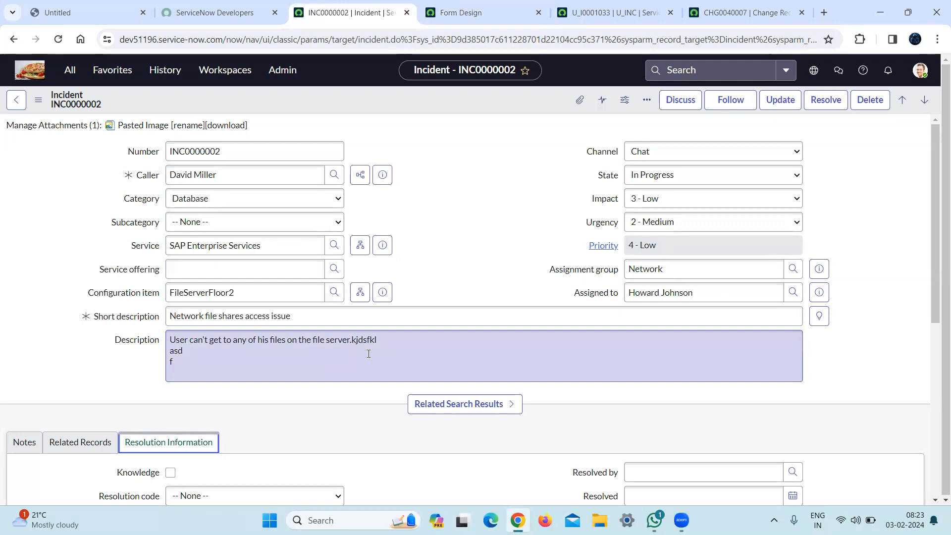
click(466, 5)
key(ctrl+f)
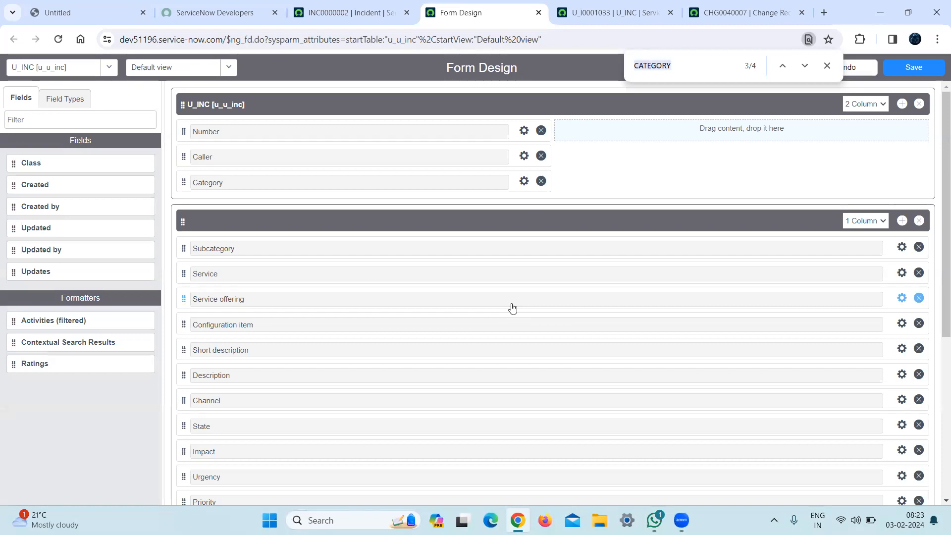
text(SUBCAT)
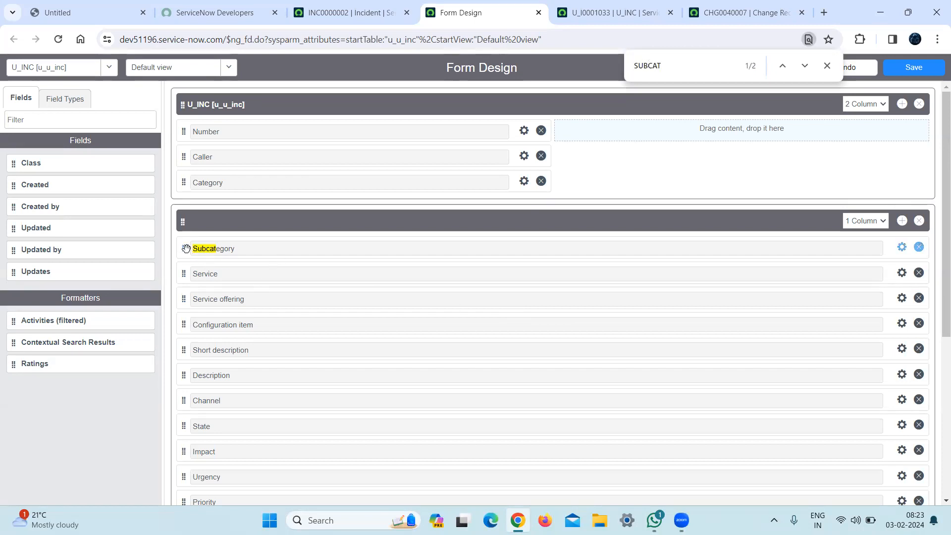
drag(182, 248, 179, 204)
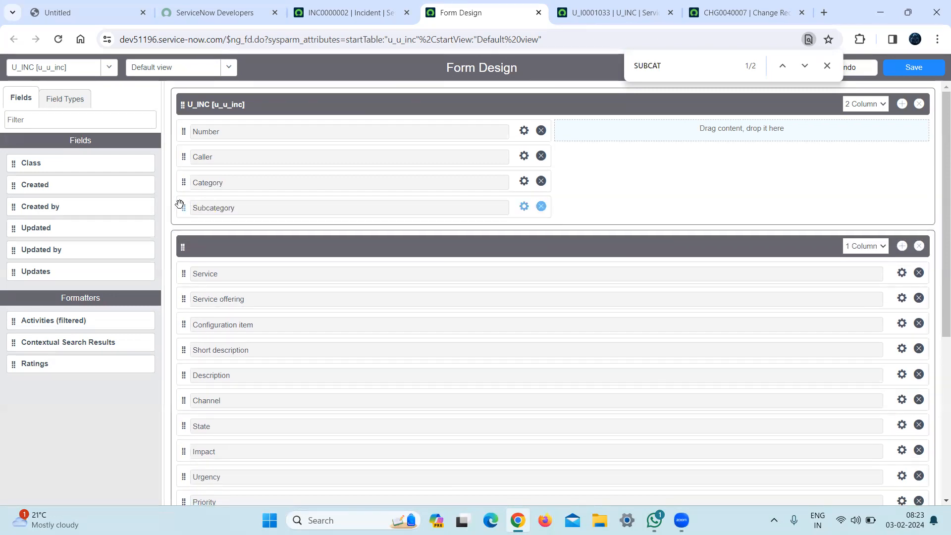
Following the incident form, move Service and Service offering below Subcategory in the two-column section.
click(236, 4)
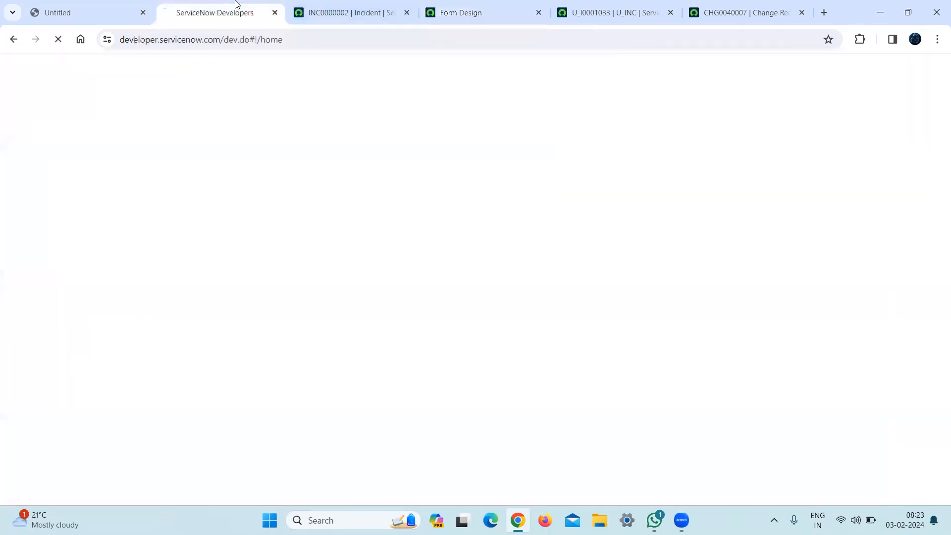
click(350, 3)
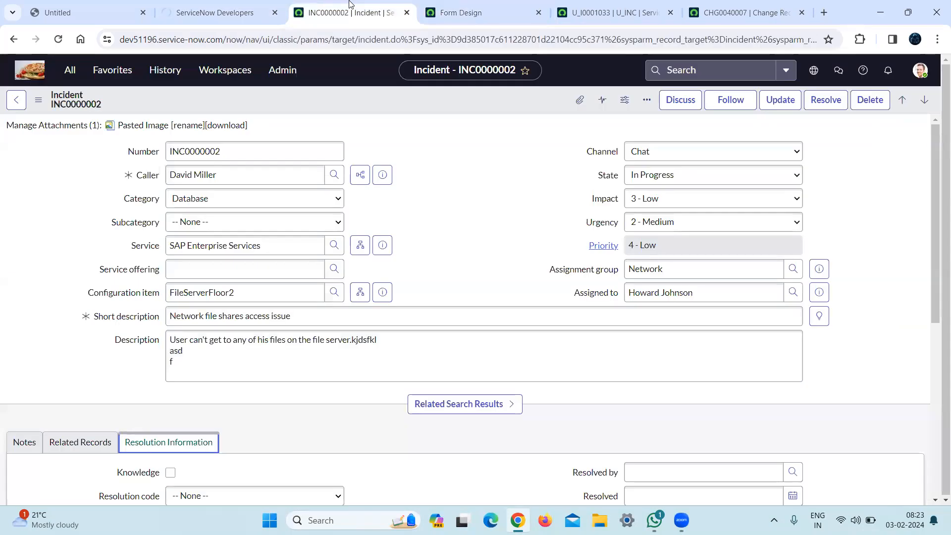
click(461, 9)
drag(184, 274, 180, 230)
drag(179, 299, 182, 258)
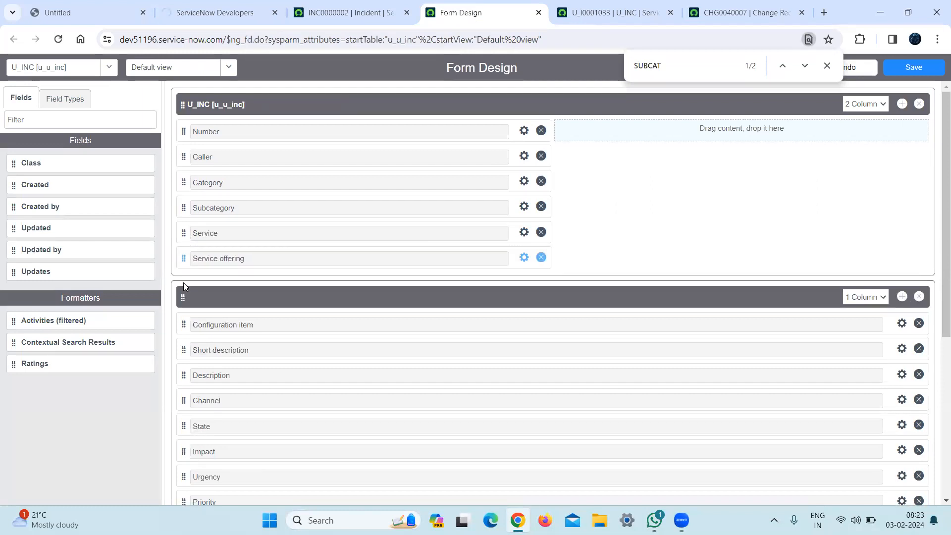
Move Configuration item below Service offering in the first column of the two-column section.
drag(180, 323, 180, 276)
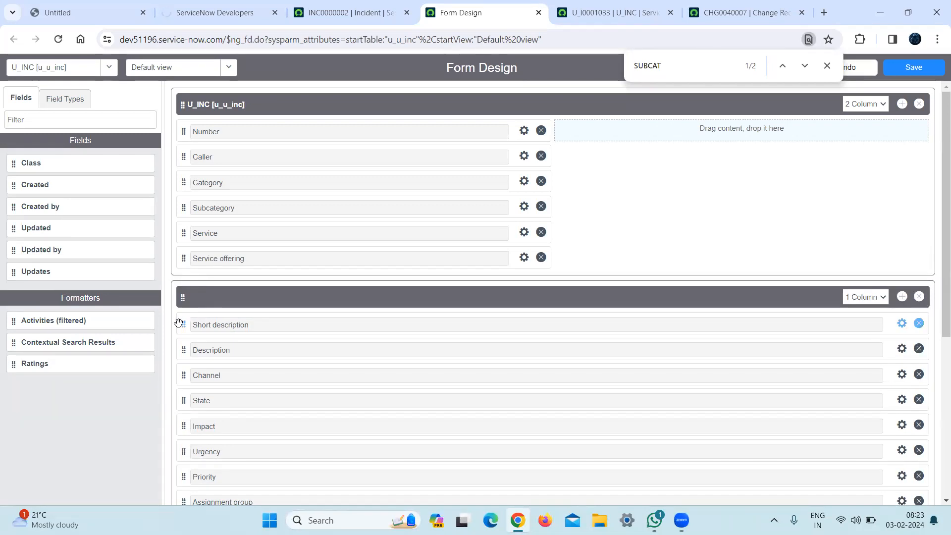
scroll(936, 465, down, 5)
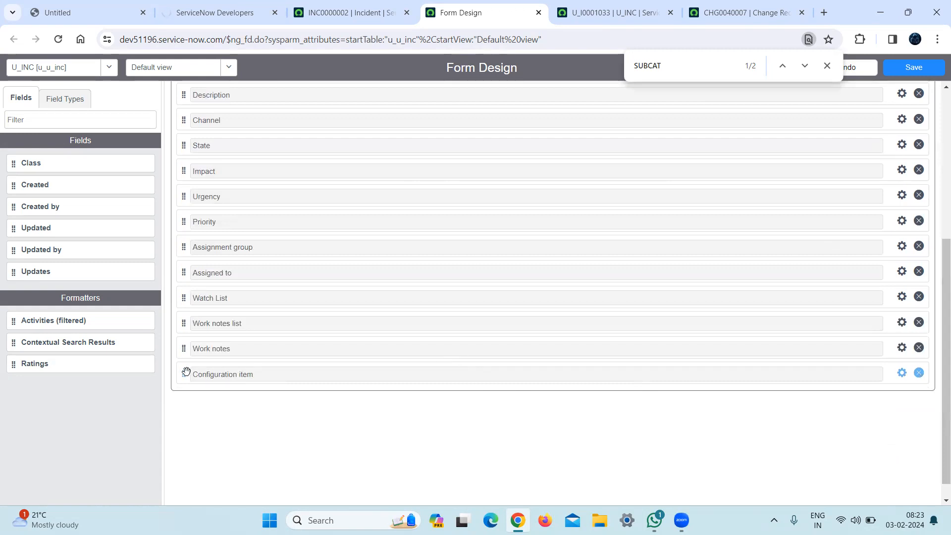
drag(182, 372, 178, 157)
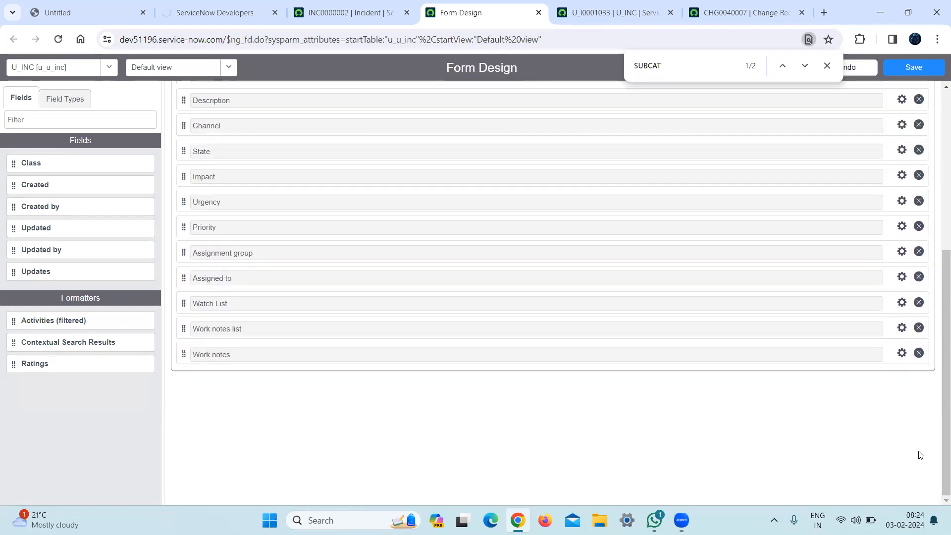
drag(943, 418, 938, 257)
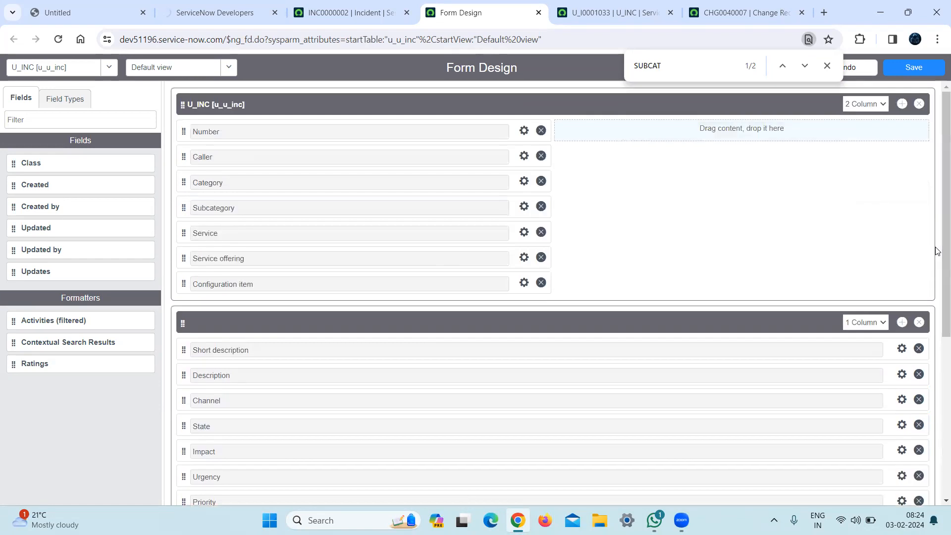
Try Short description below Configuration item, return it to the one-column section and recheck the incident form's layout.
click(398, 11)
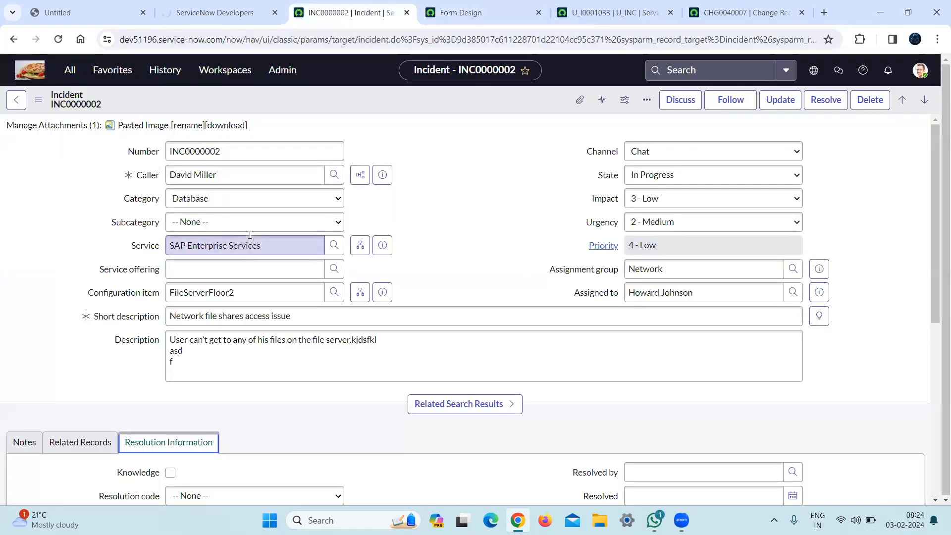
click(495, 6)
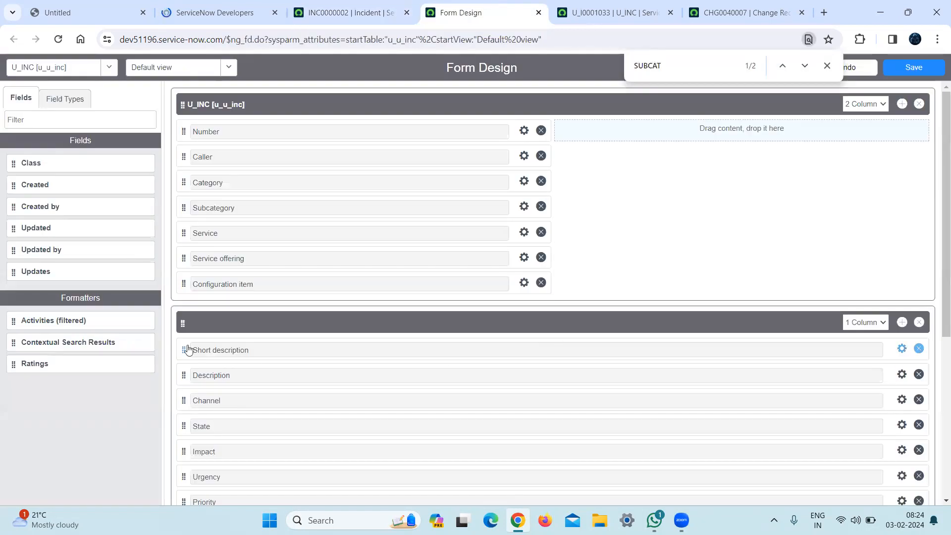
drag(184, 352, 183, 301)
drag(183, 296, 184, 353)
click(357, 4)
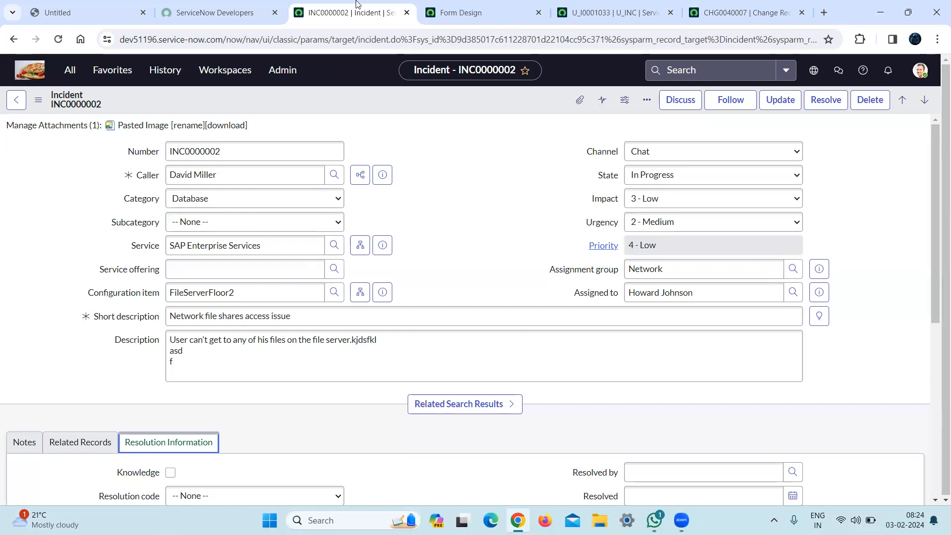
In the U_INC form design, move Channel, State and Impact from the one-column section into the second column of the two-column section.
click(518, 5)
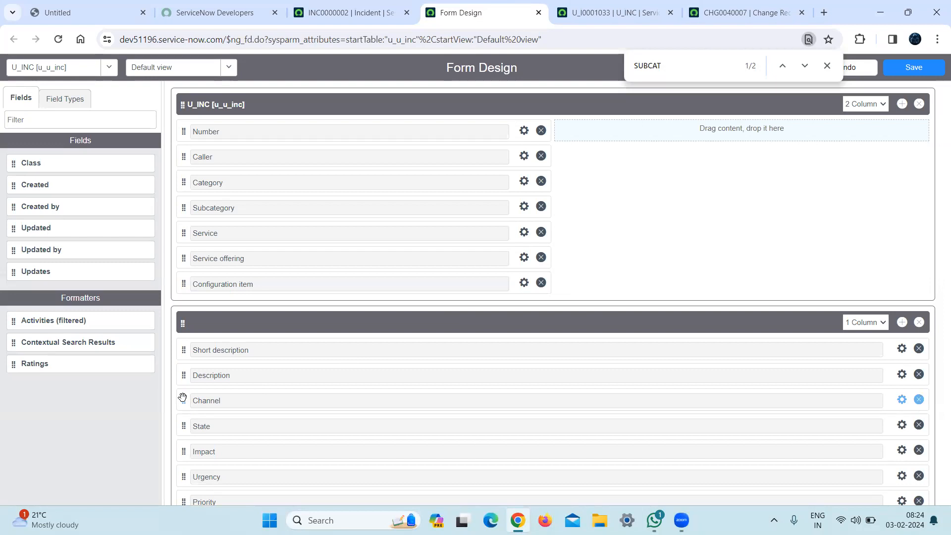
drag(182, 397, 622, 132)
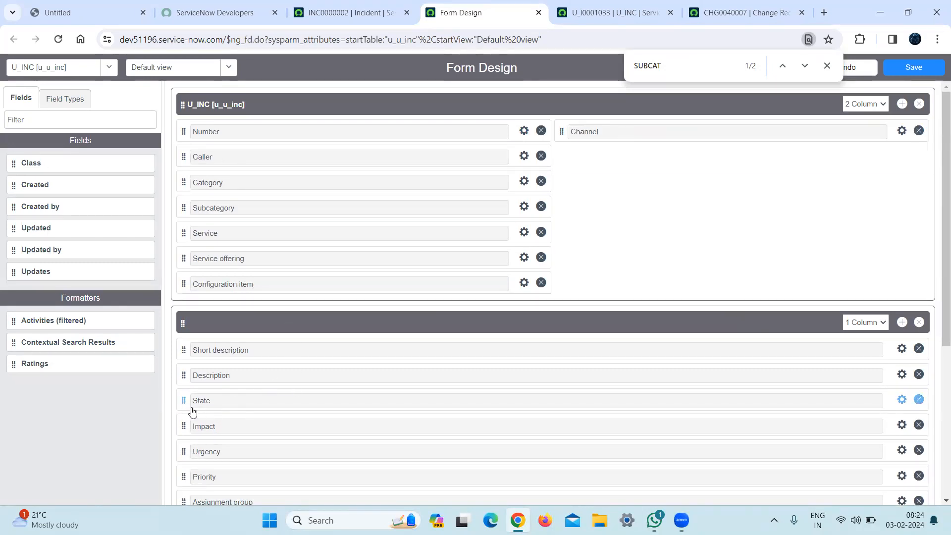
drag(183, 400, 563, 156)
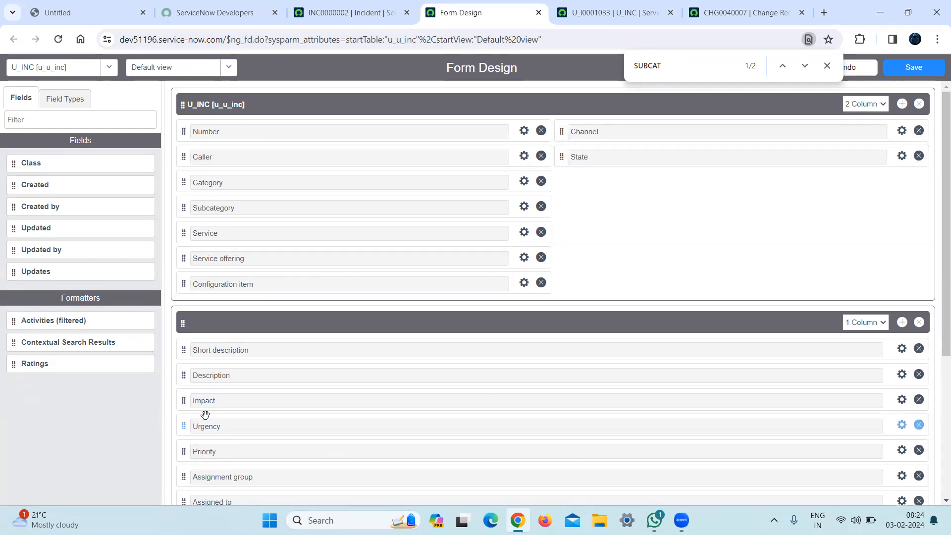
drag(182, 402, 575, 183)
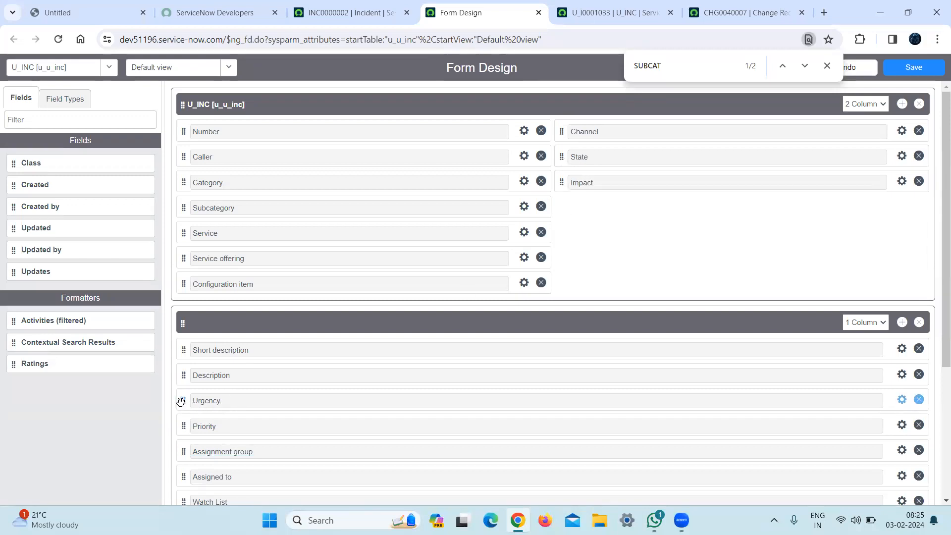
Move Urgency, Priority, Assignment group and Assigned to below Impact in the second column, in that order.
drag(180, 401, 563, 208)
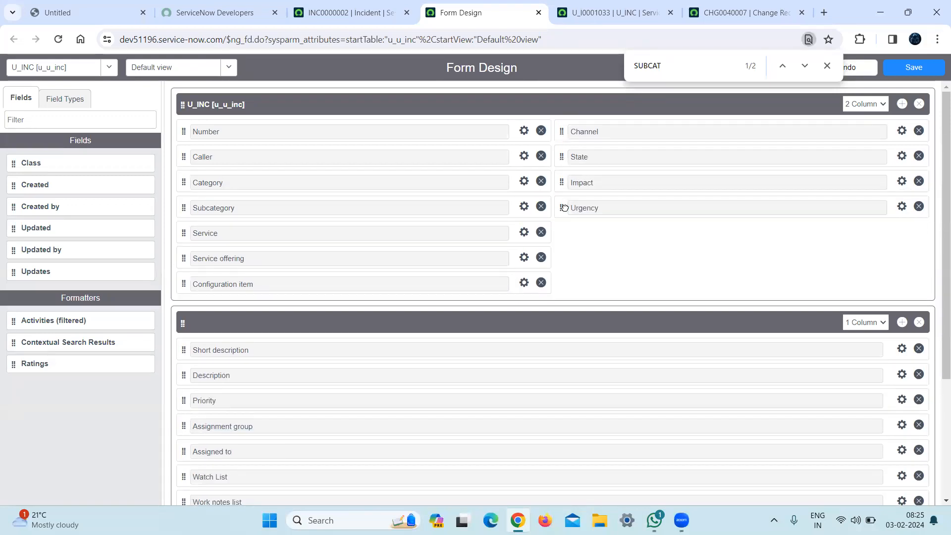
drag(184, 401, 580, 245)
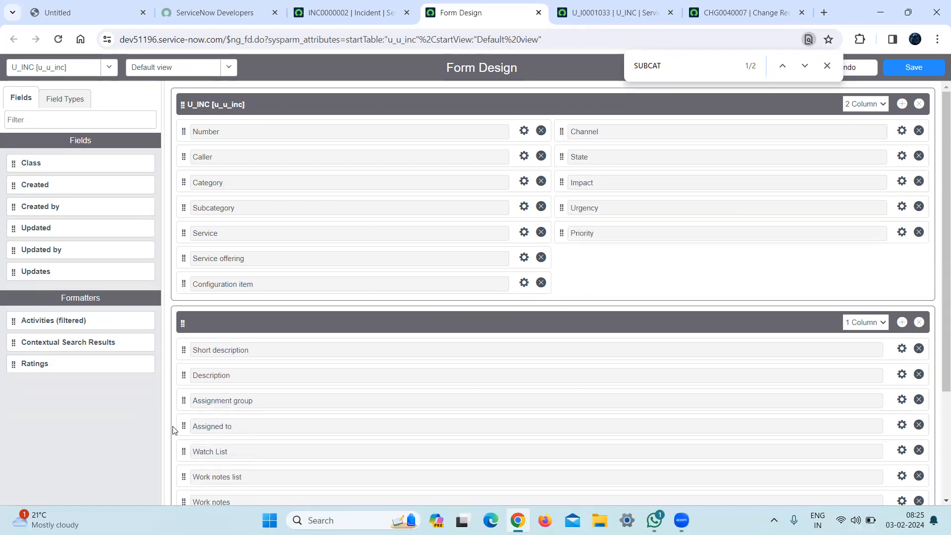
drag(178, 400, 568, 259)
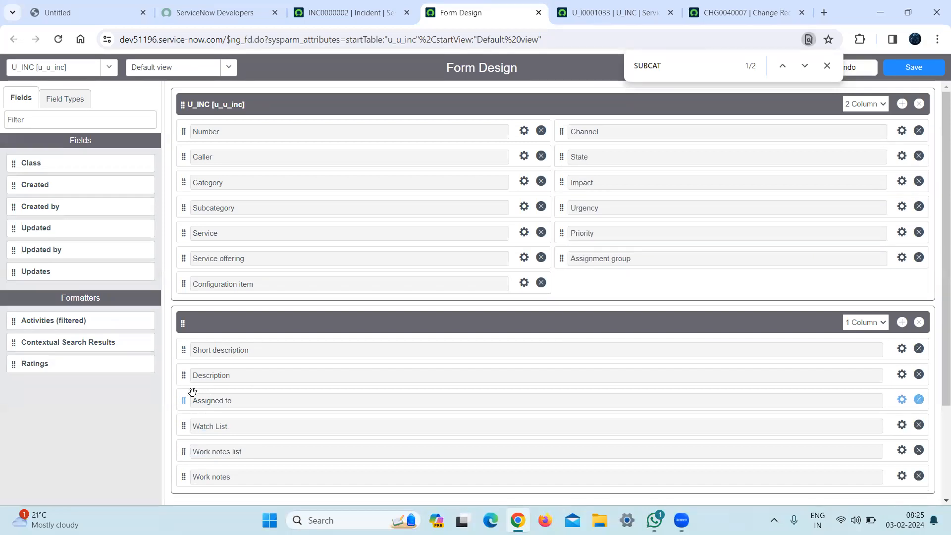
drag(182, 401, 561, 281)
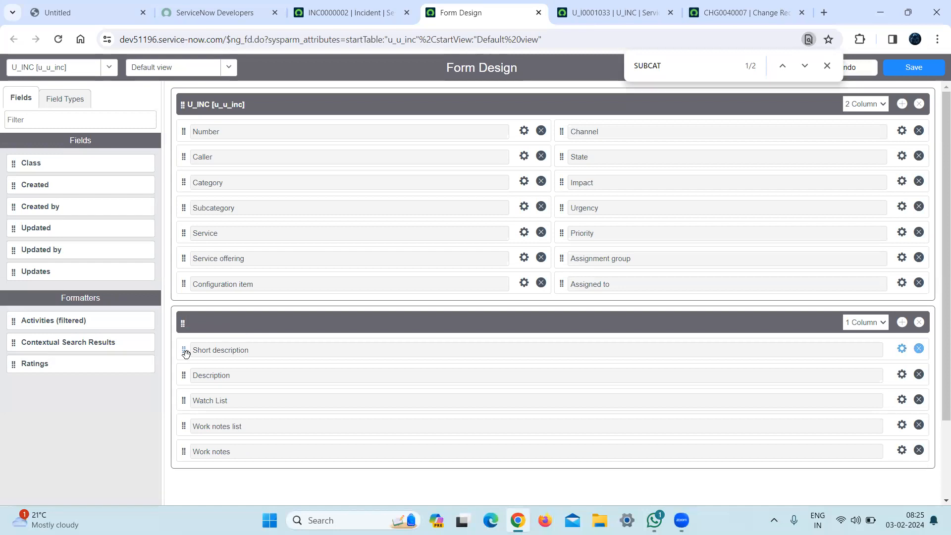
Try Short description below Configuration item in the two-column section and return it above Description in the one-column section.
drag(182, 351, 179, 312)
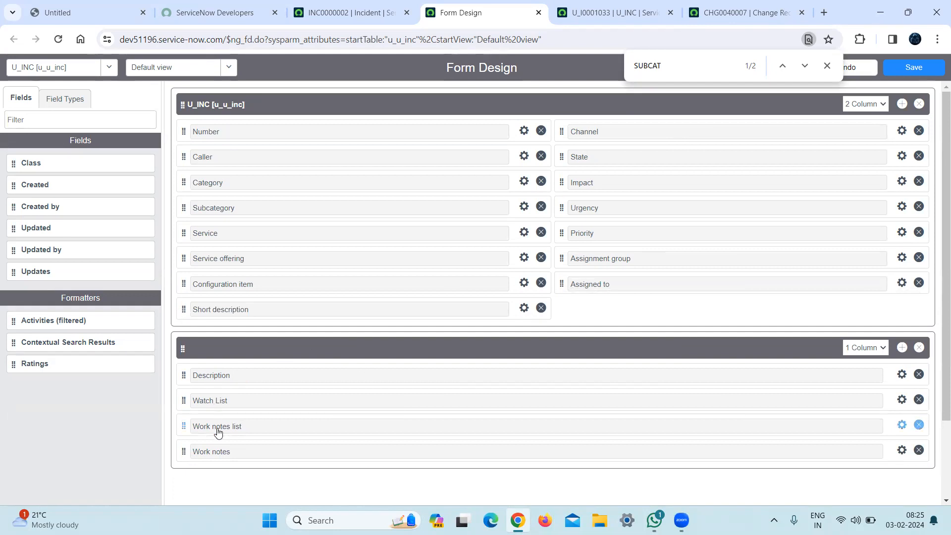
click(279, 345)
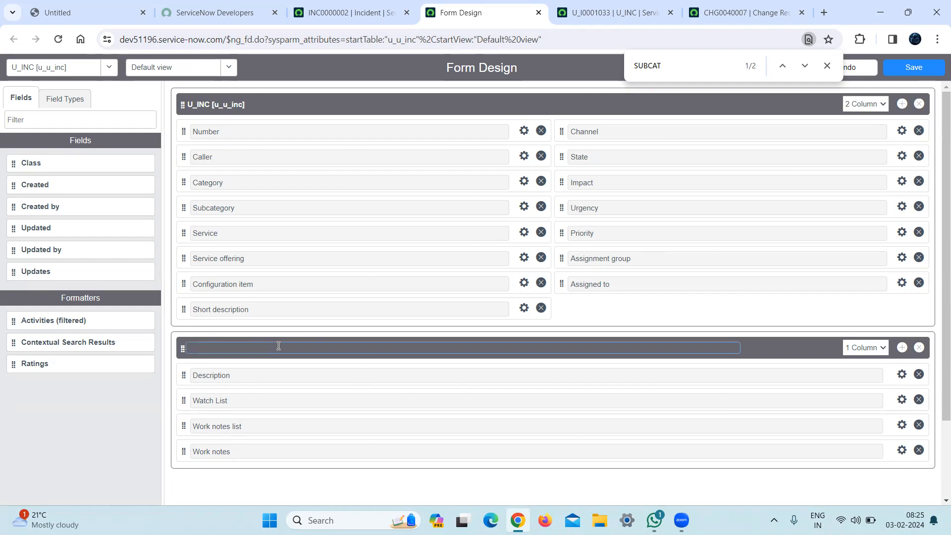
click(828, 66)
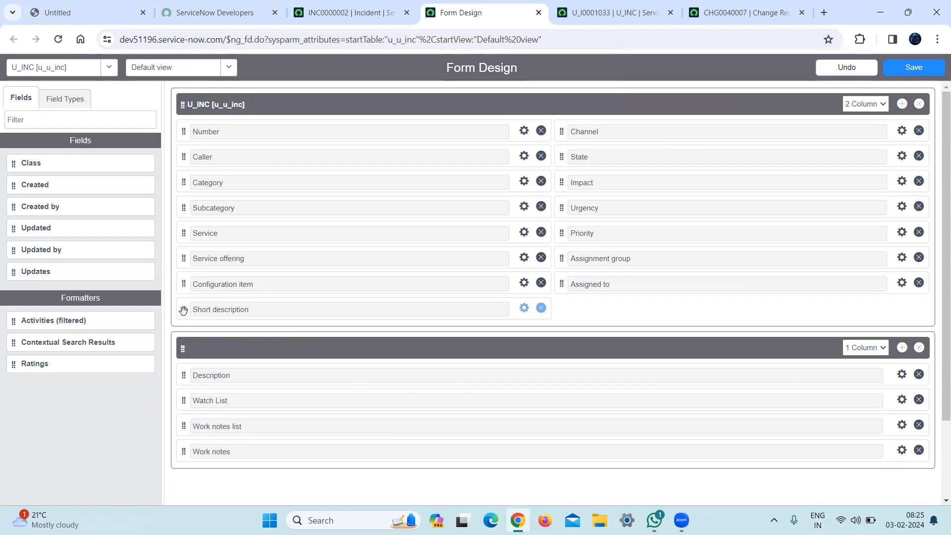
drag(183, 310, 184, 348)
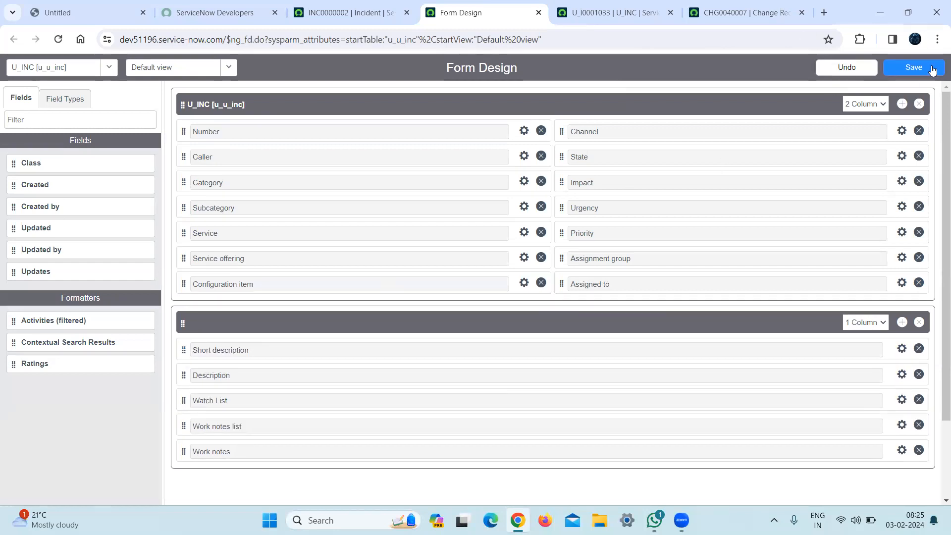
Save the U_INC form design and reload the open U_INC record with the new layout.
click(913, 68)
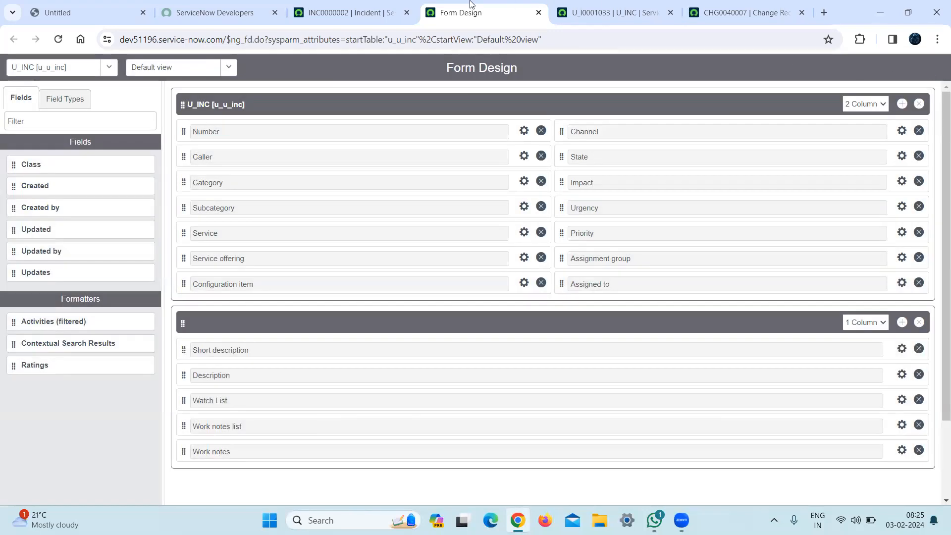
click(614, 13)
click(565, 38)
key(Return)
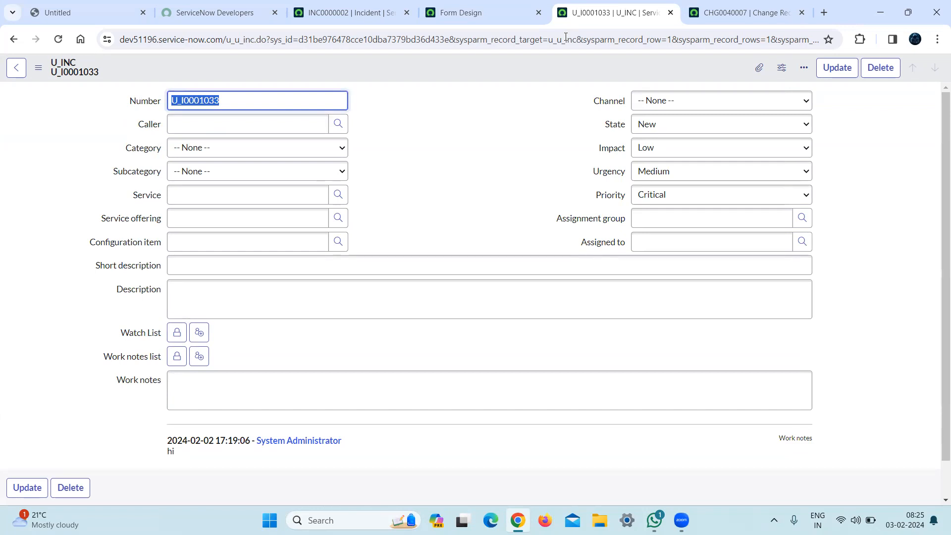
Examine the incident form's Notes, Related Records and Resolution Information sections and the fields they contain.
click(366, 6)
click(440, 6)
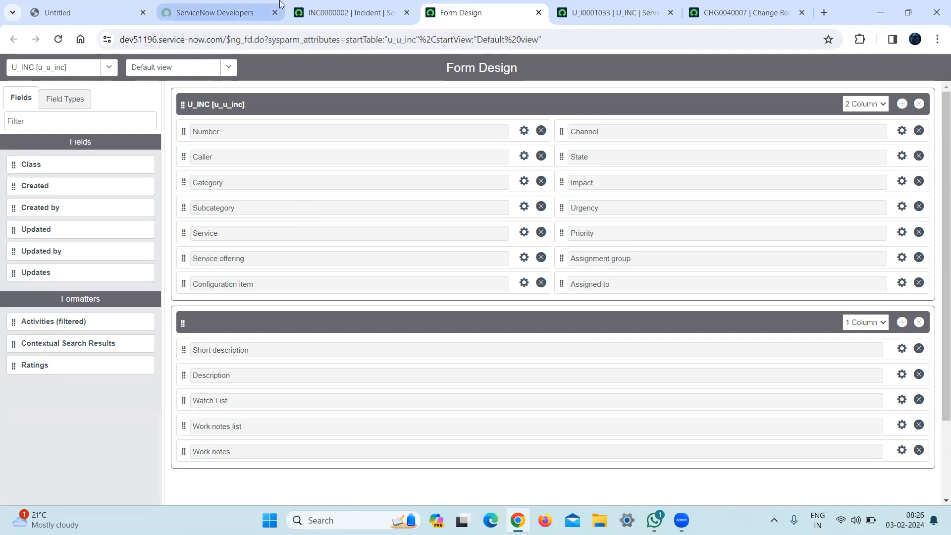
click(213, 13)
click(346, 13)
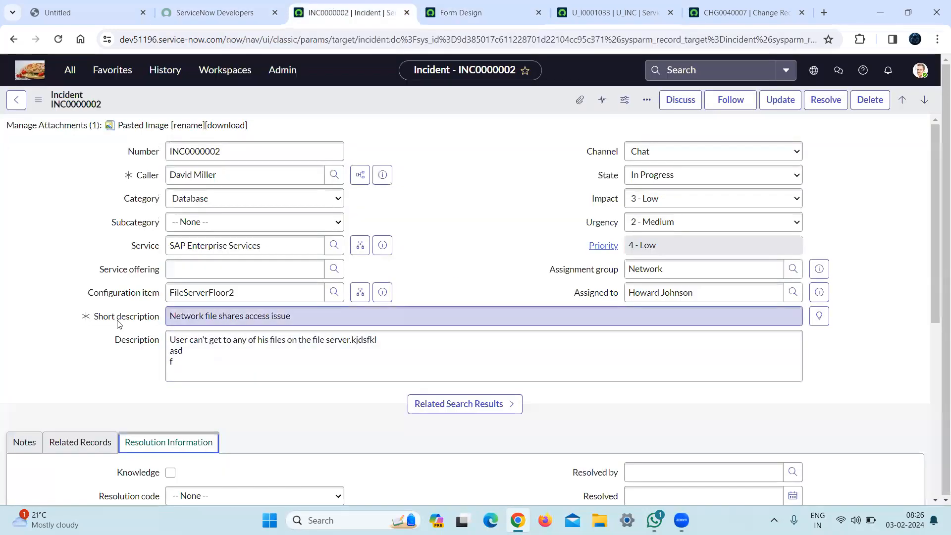
click(26, 449)
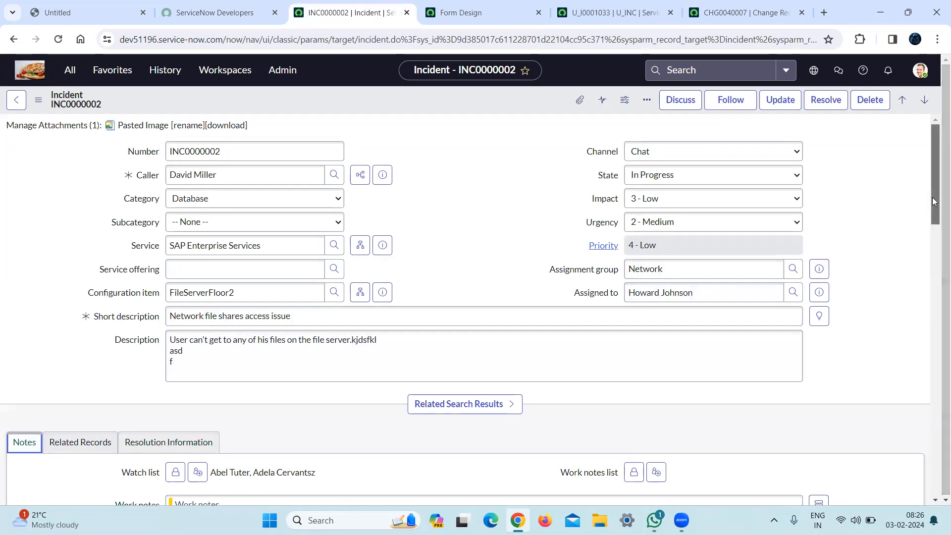
drag(937, 203, 938, 272)
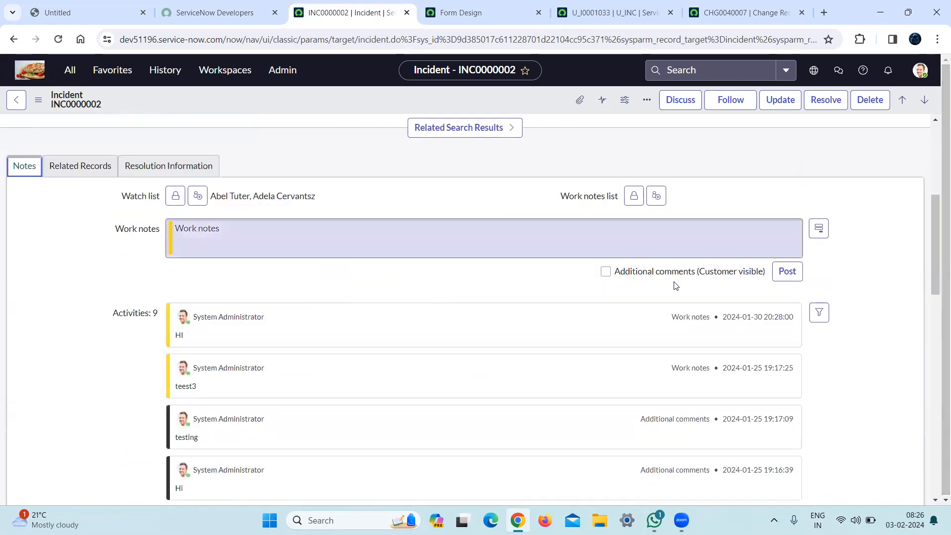
click(106, 170)
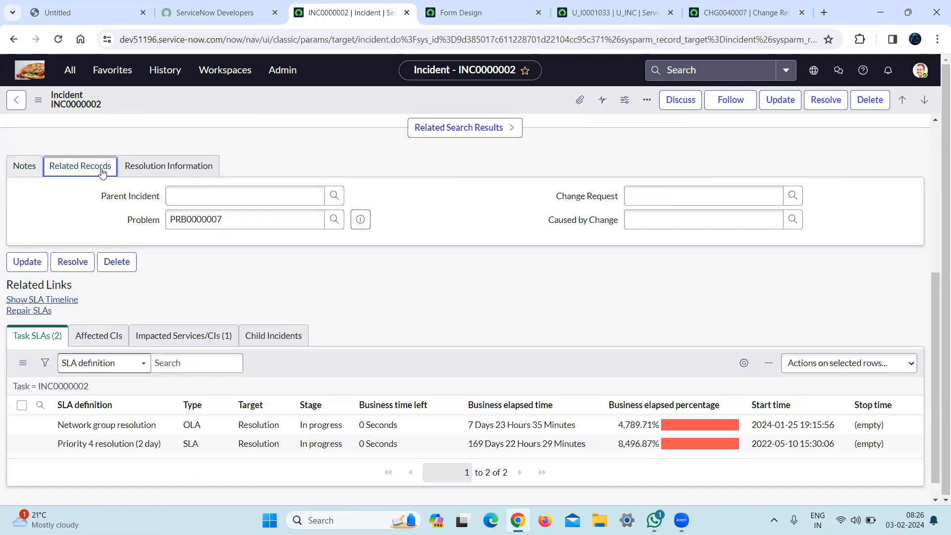
click(171, 167)
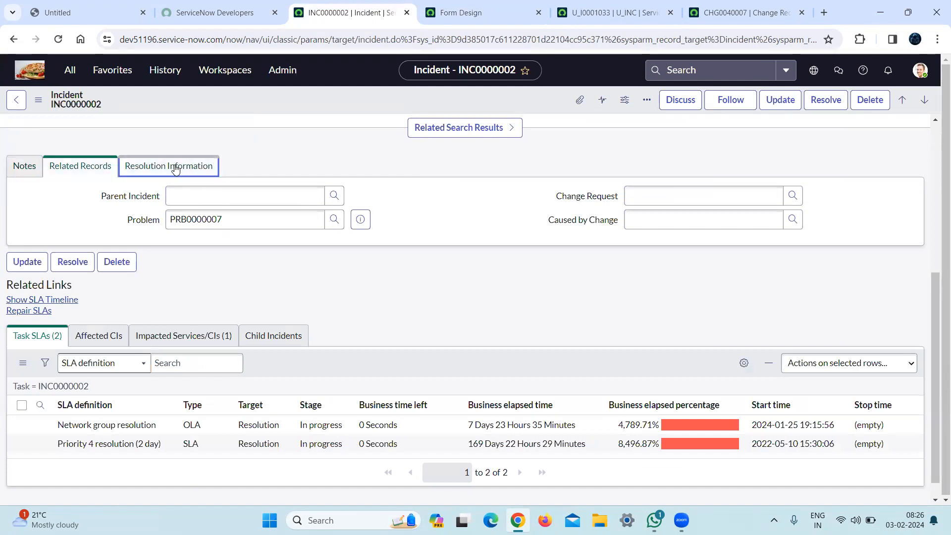
click(22, 167)
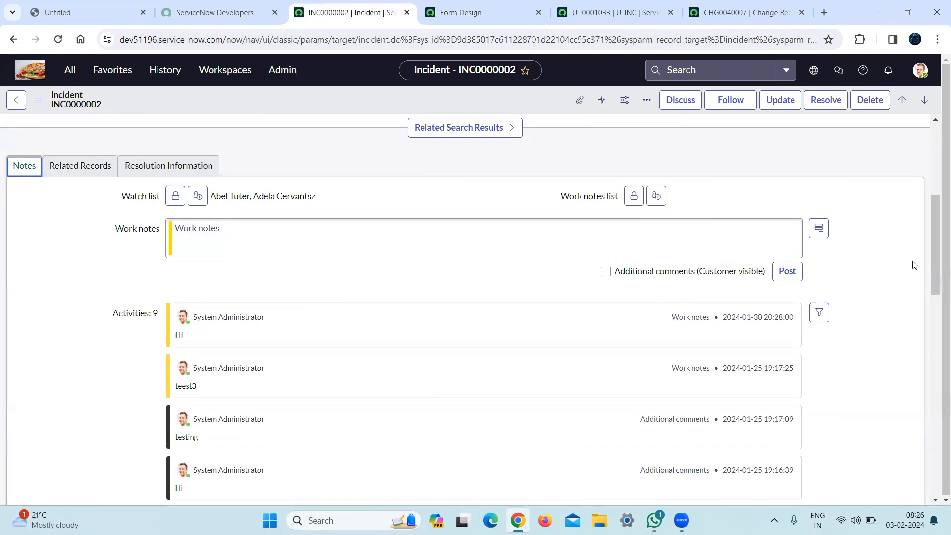
scroll(935, 243, up, 6)
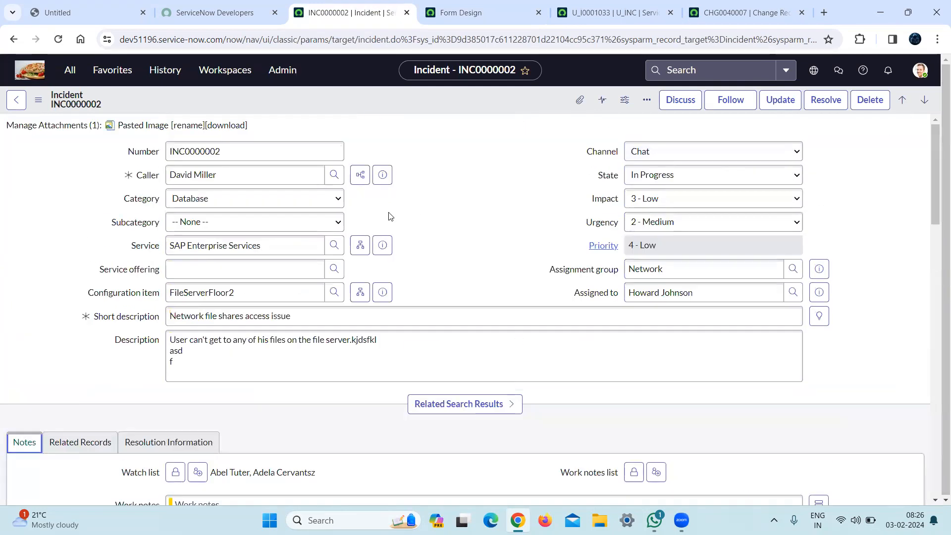
Compare the form design with the incident form and open the incident form's Form Layout configuration.
click(450, 6)
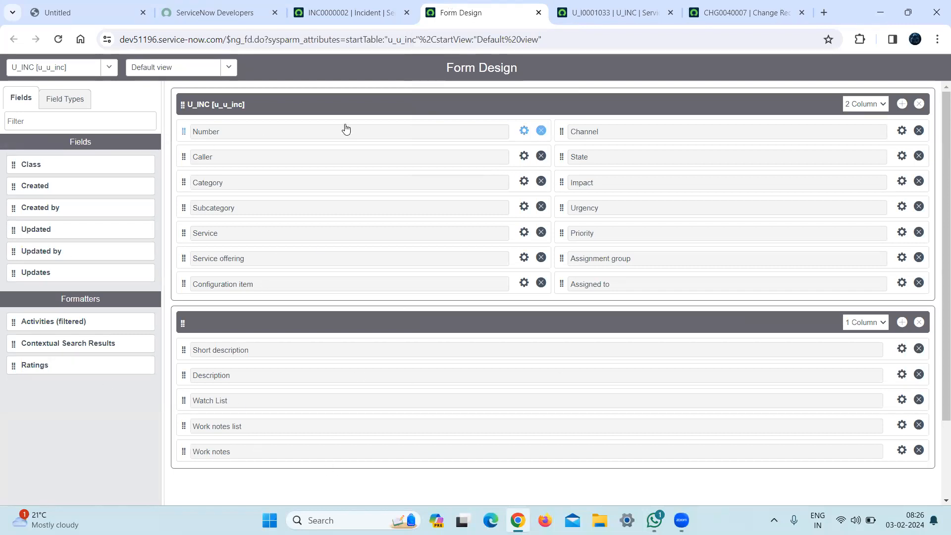
click(349, 4)
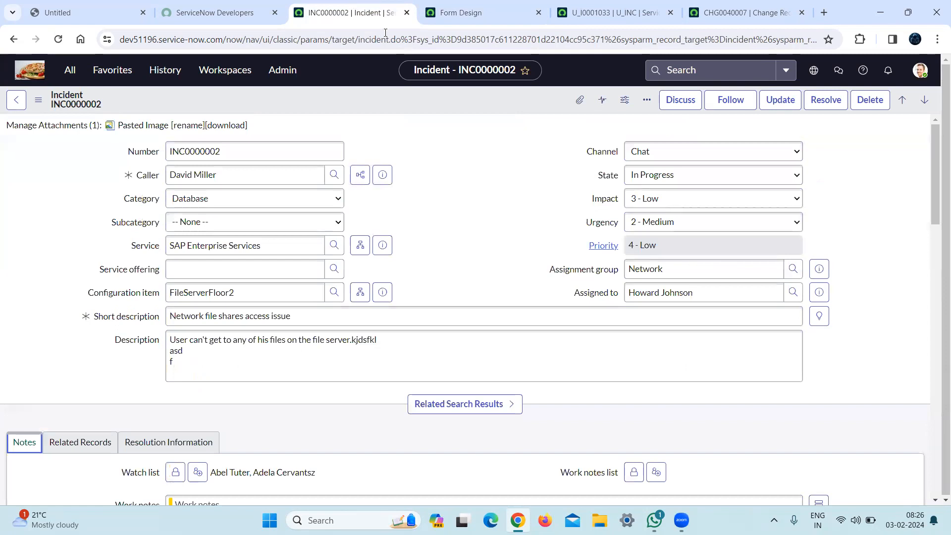
right_click(413, 107)
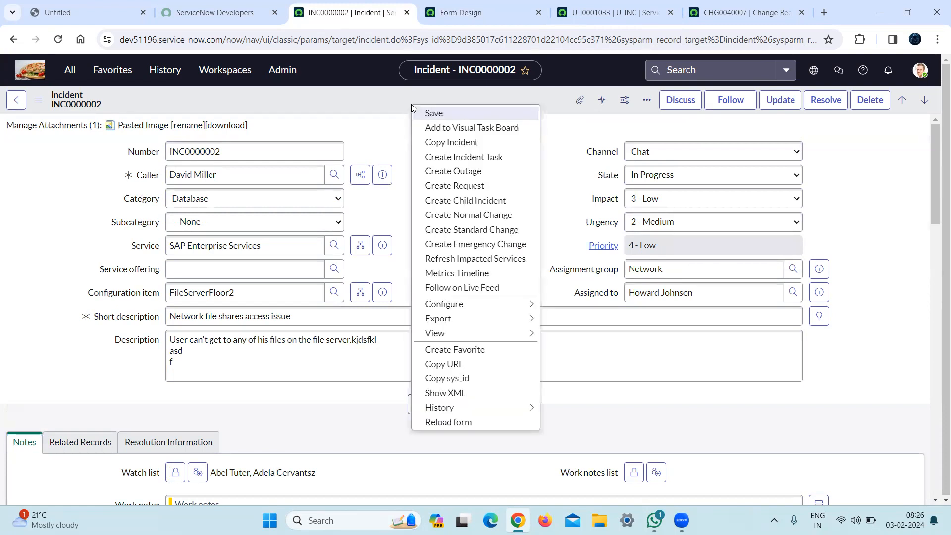
mouse_move(499, 307)
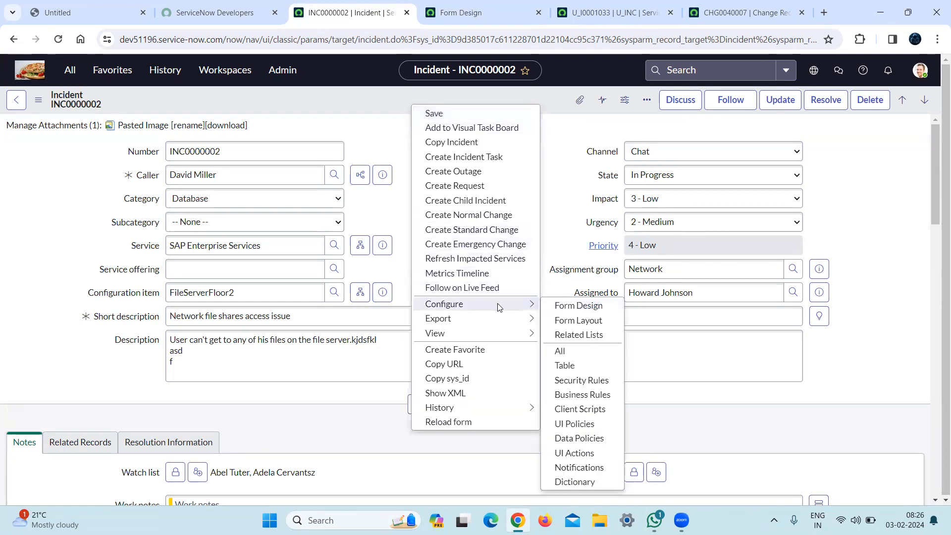
click(568, 321)
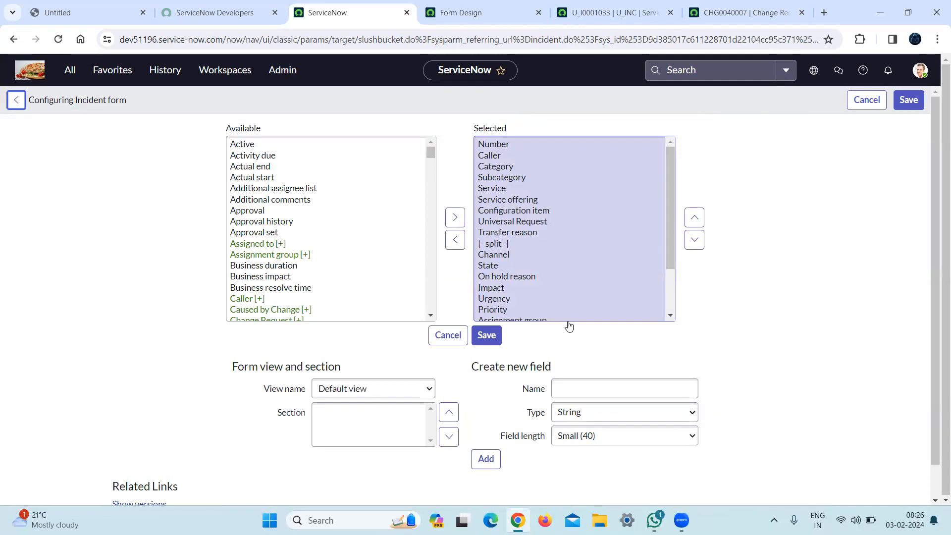
Examine the incident form layout's available and selected fields, including the split markers, and its section settings.
click(522, 5)
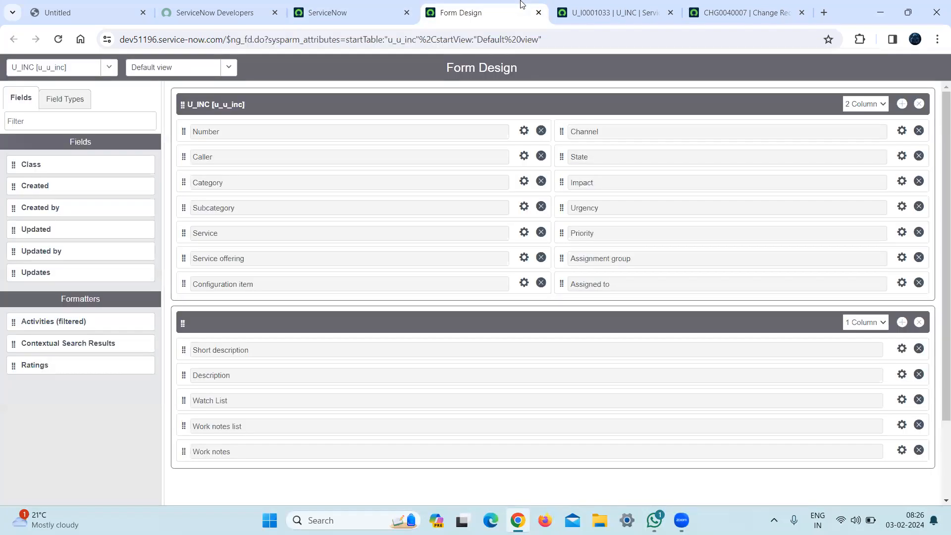
click(350, 7)
click(263, 200)
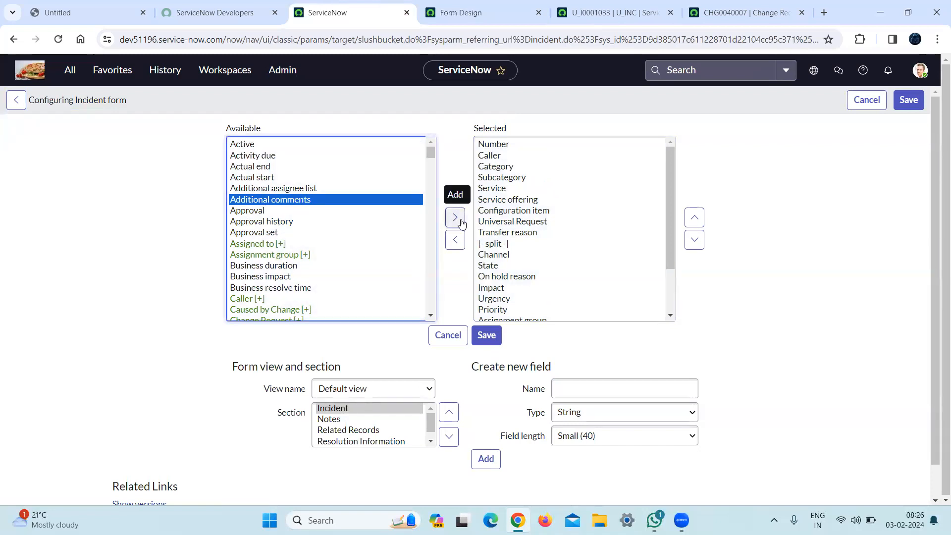
click(671, 221)
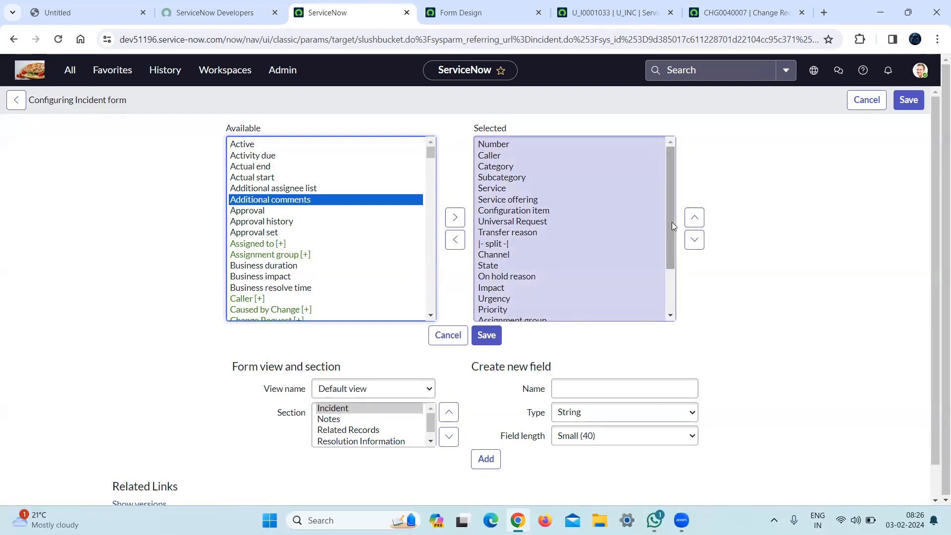
right_click(669, 277)
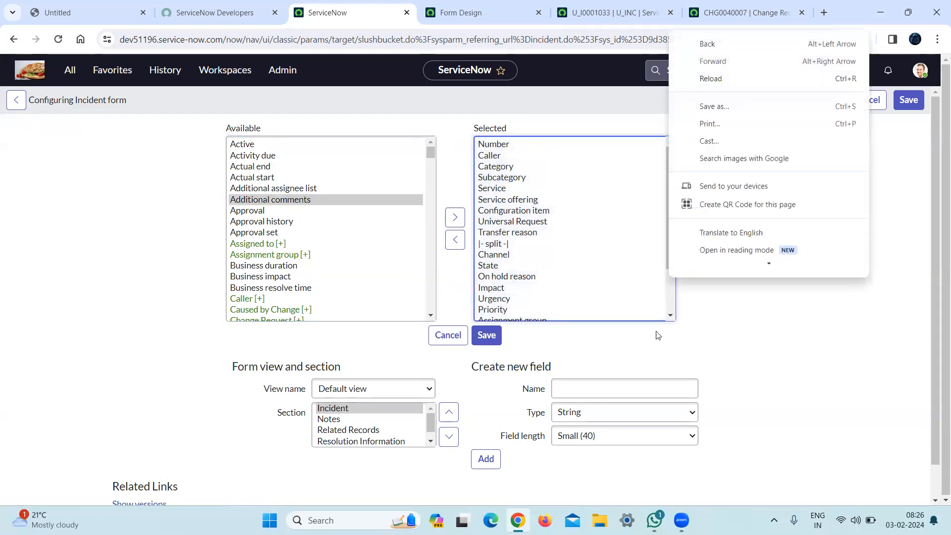
scroll(669, 312, down, 2)
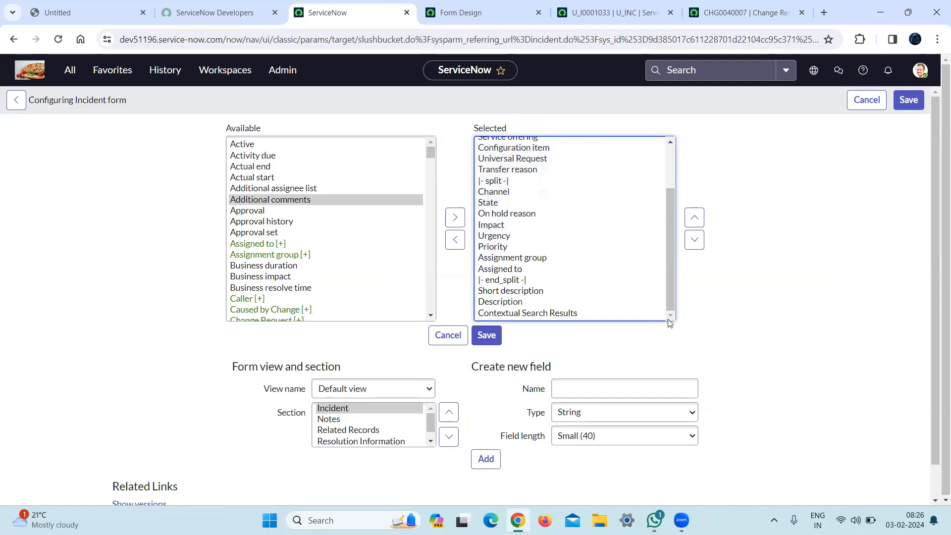
drag(935, 322, 933, 394)
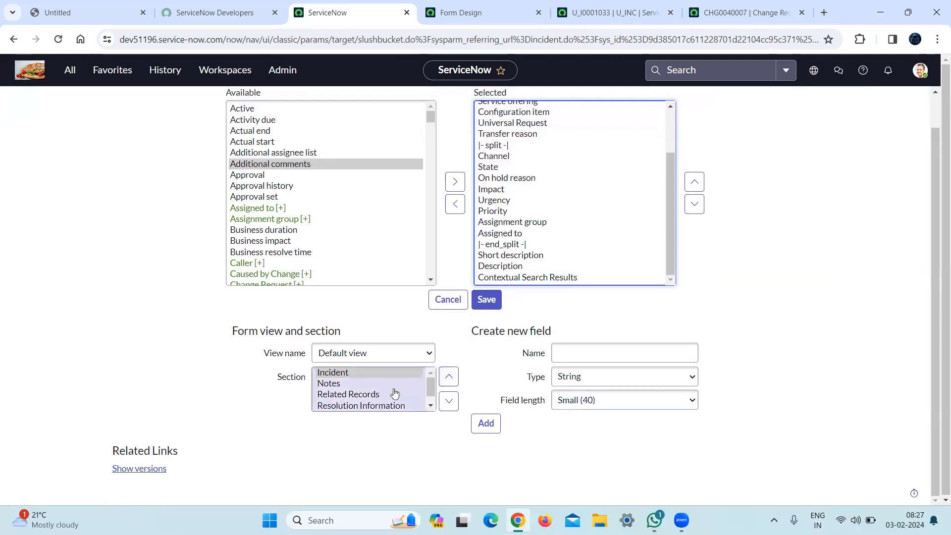
Create a new section captioned Notes in the incident form layout's Default view.
click(430, 394)
drag(430, 394, 430, 410)
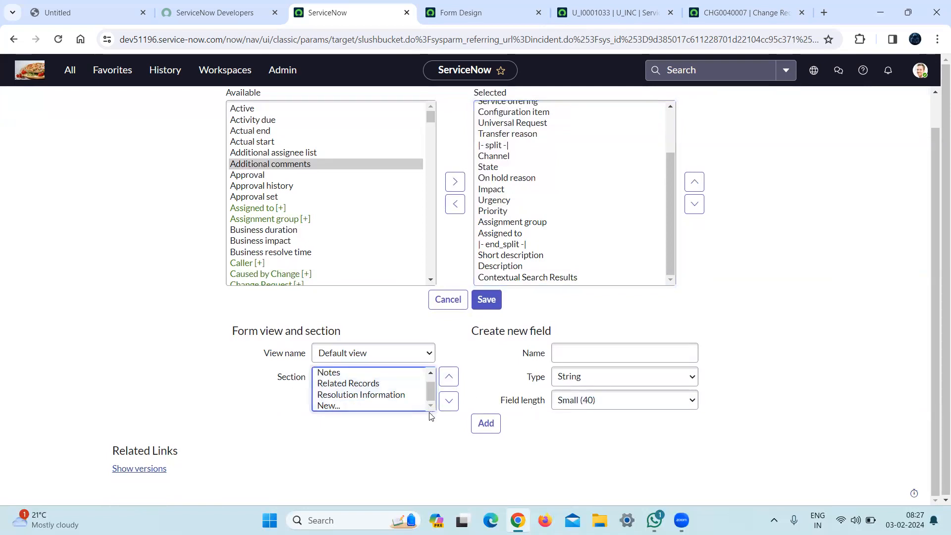
click(326, 406)
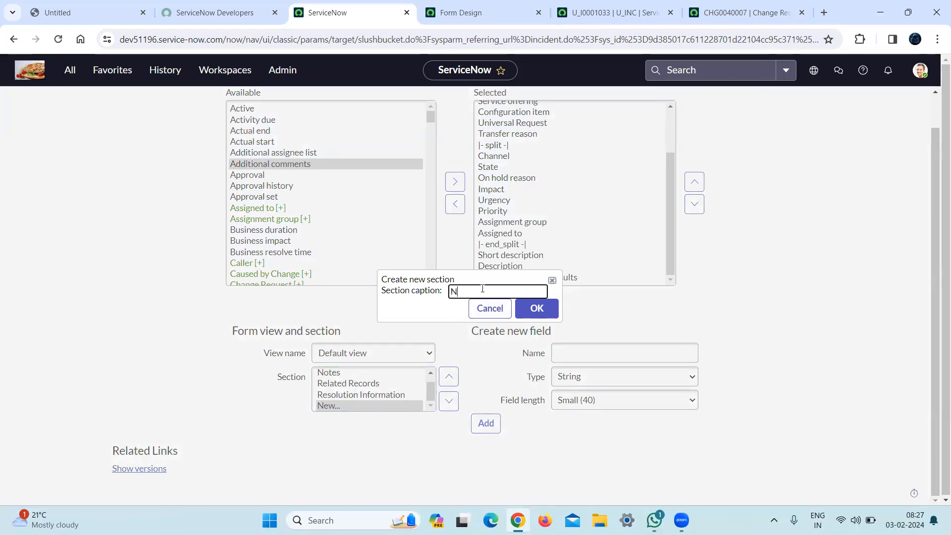
text(tes)
click(535, 311)
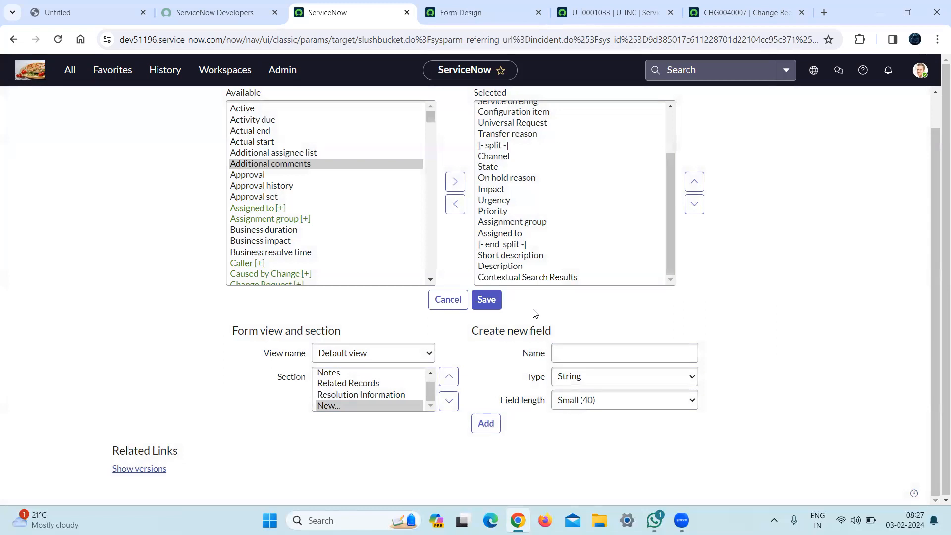
Examine the new Notes section's selected fields in the incident form layout and reload the page.
drag(670, 269, 670, 271)
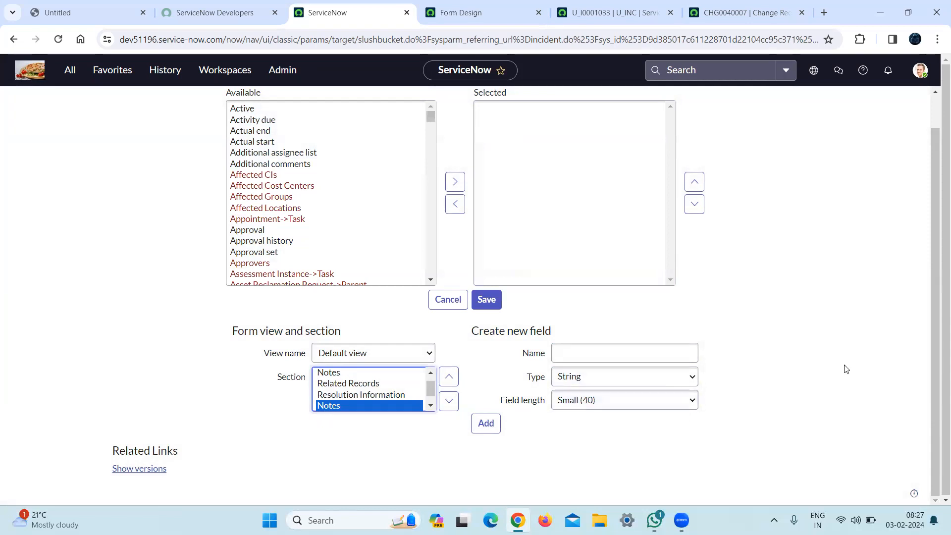
scroll(938, 365, up, 1)
click(558, 181)
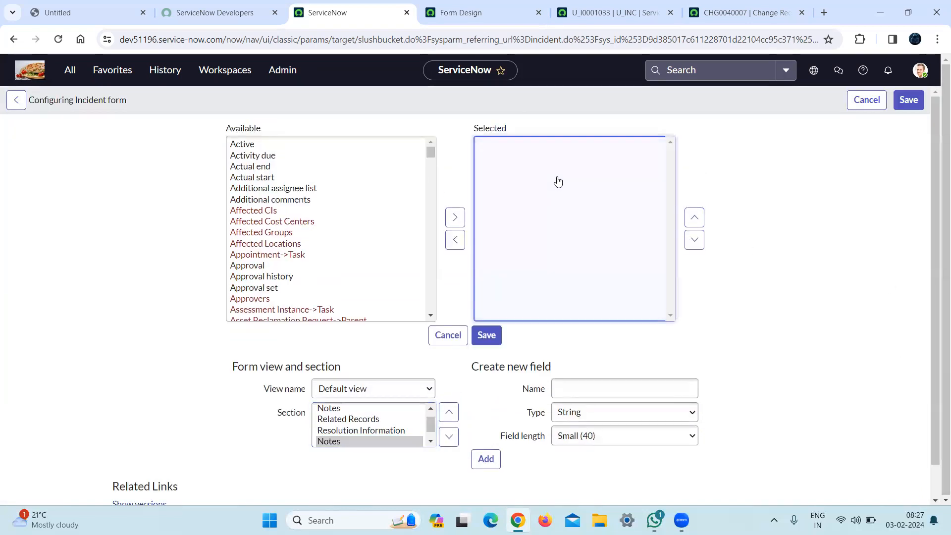
click(58, 40)
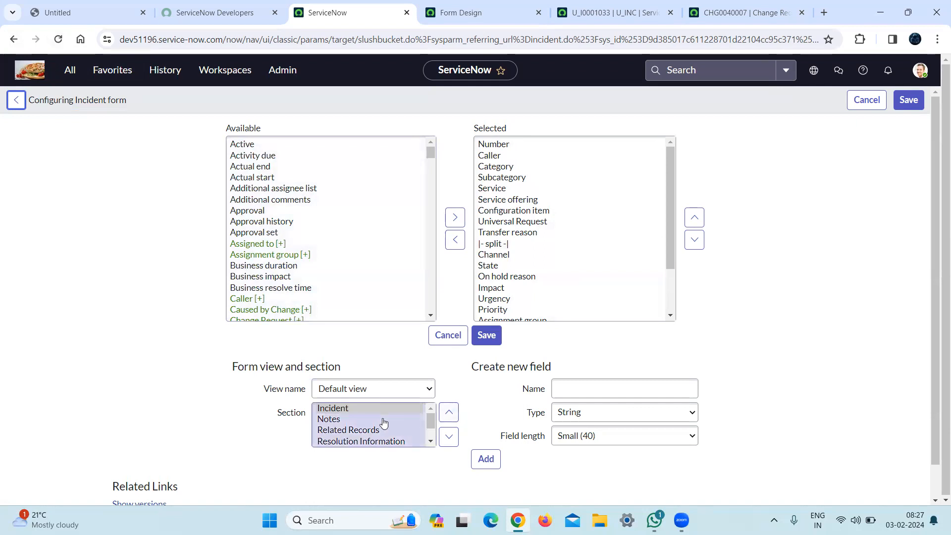
Try moving the Notes section above the Incident section in the incident form layout, then reload the page.
click(327, 421)
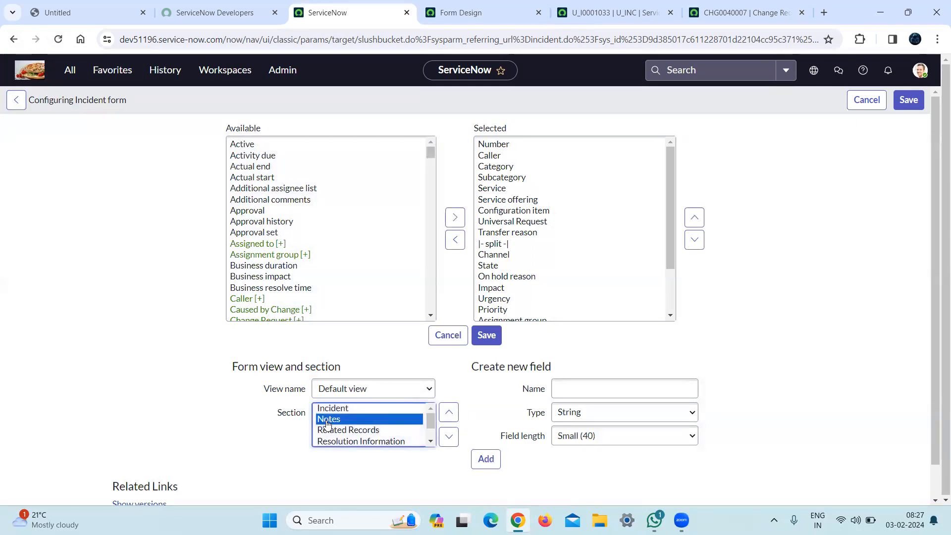
click(444, 418)
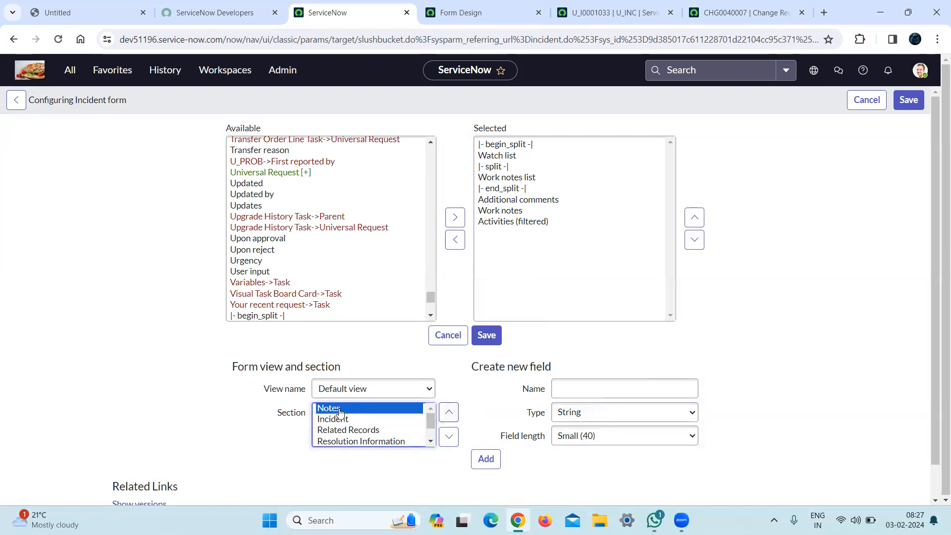
click(486, 460)
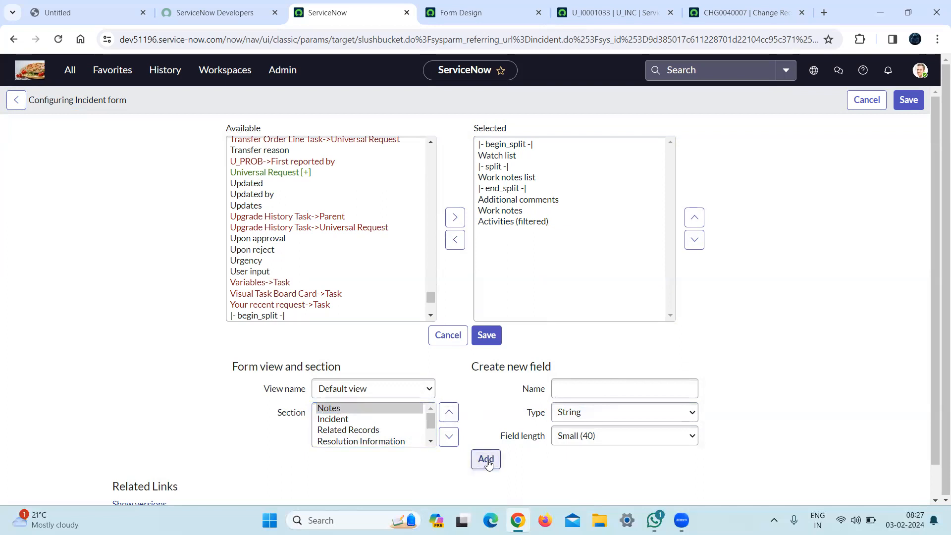
click(487, 460)
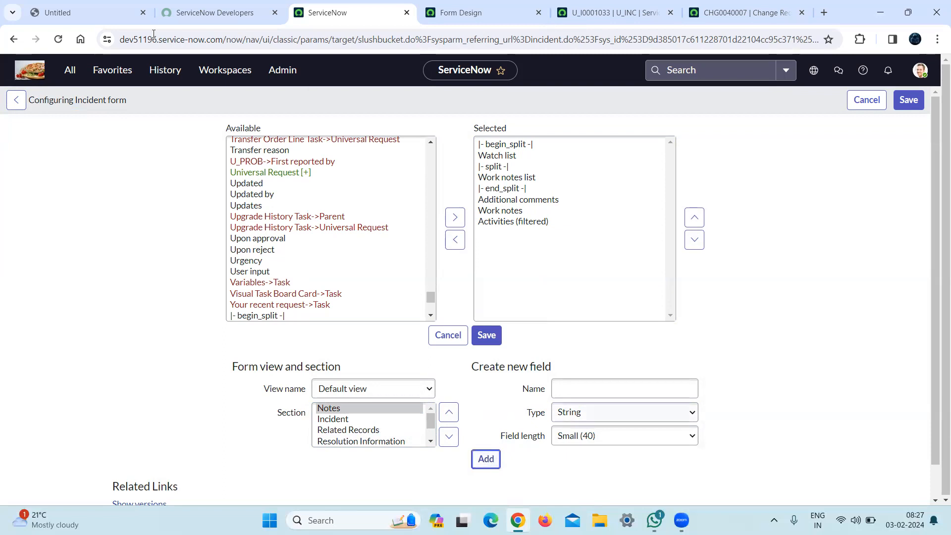
click(61, 44)
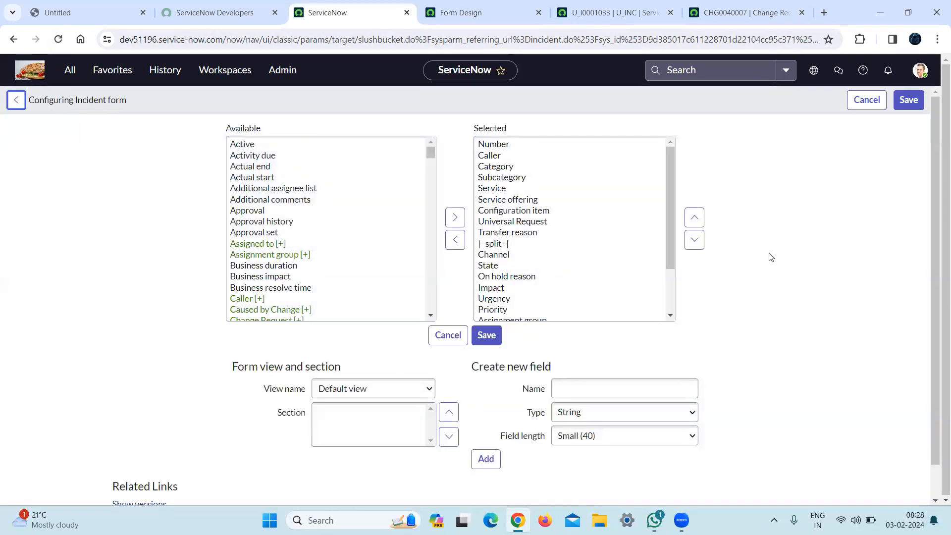
Review the Incident section's selected fields and return to the incident record to check its table name in the URL.
drag(671, 201, 677, 258)
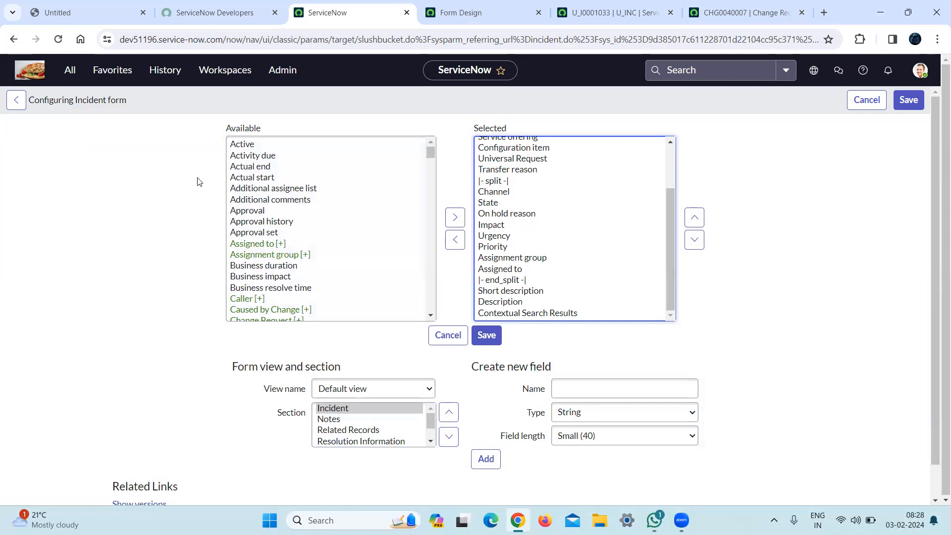
click(25, 107)
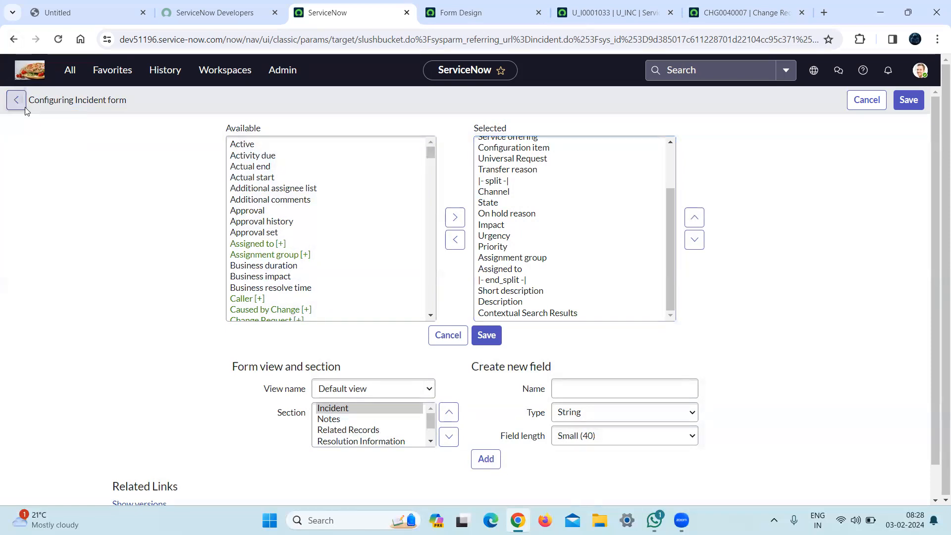
click(19, 101)
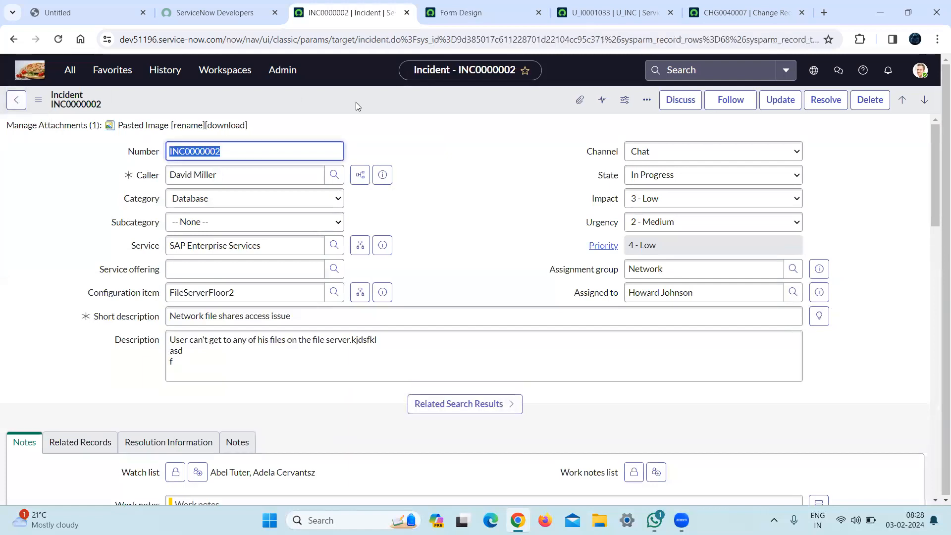
double_click(372, 42)
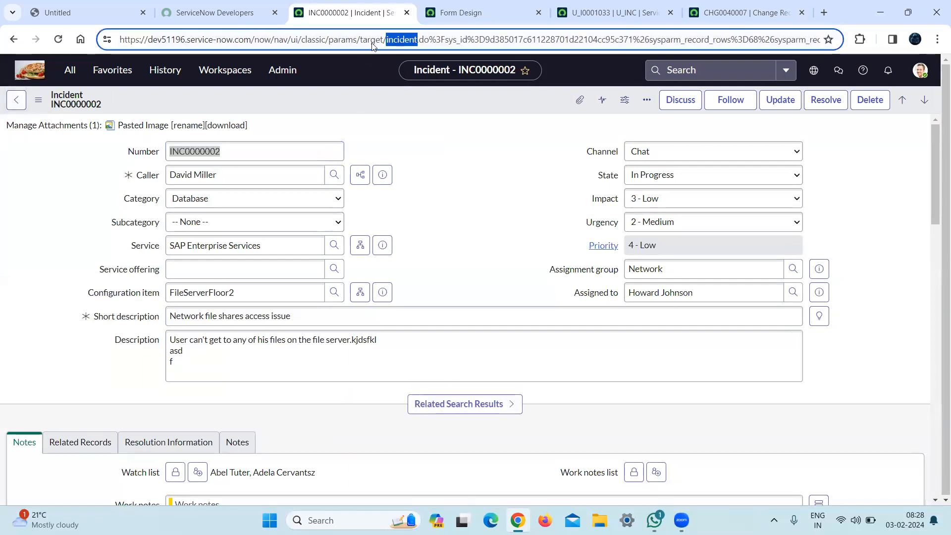
click(393, 47)
Switch to the U_INC record and open its Form Layout configuration.
click(598, 6)
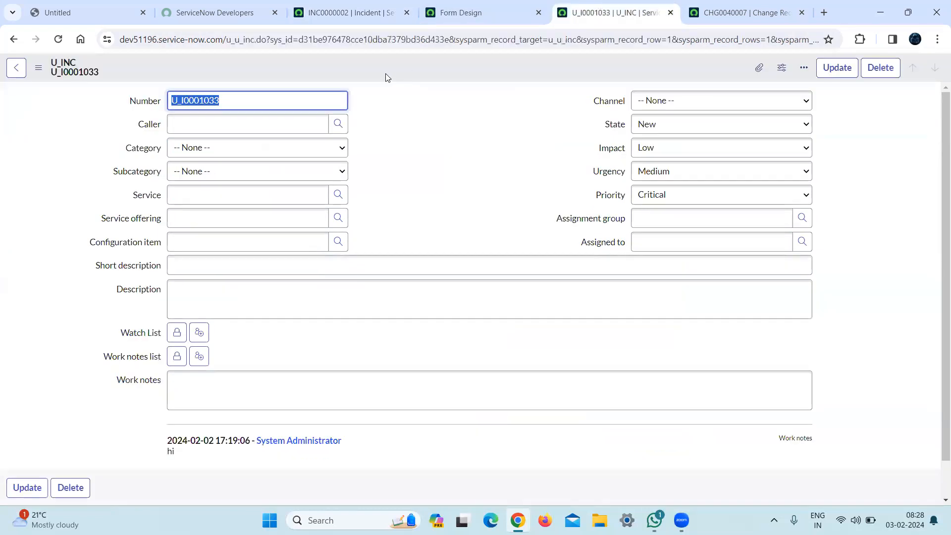
right_click(385, 74)
mouse_move(428, 135)
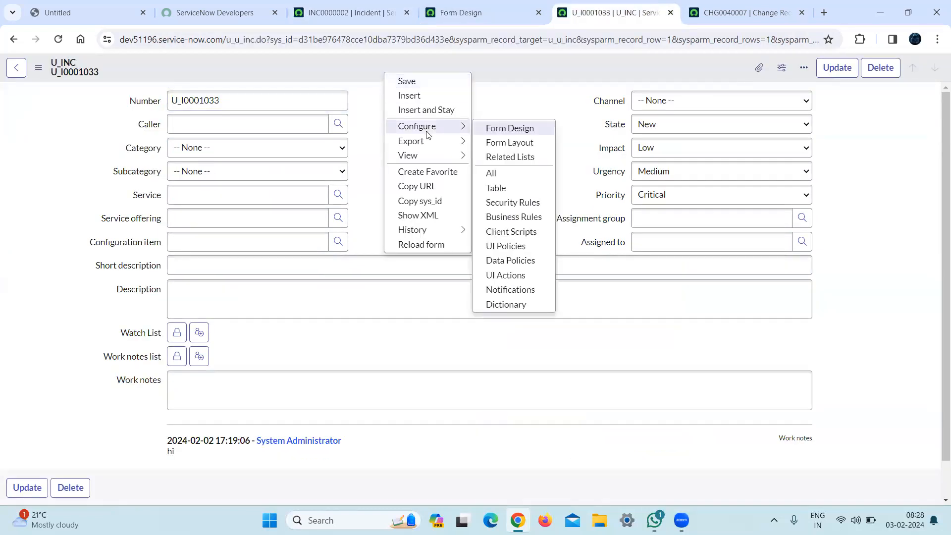
click(510, 142)
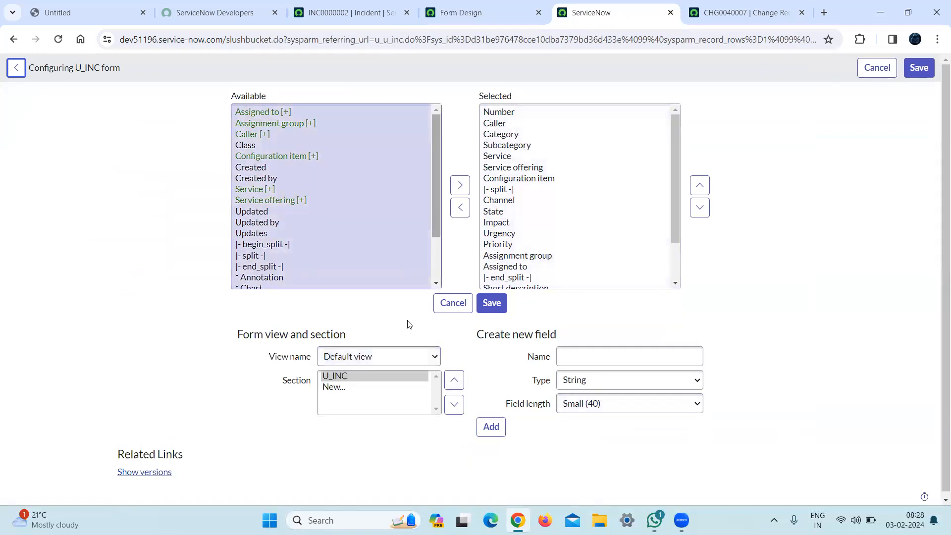
Create a section captioned Notes in the U_INC form's Default view and save the layout.
click(334, 387)
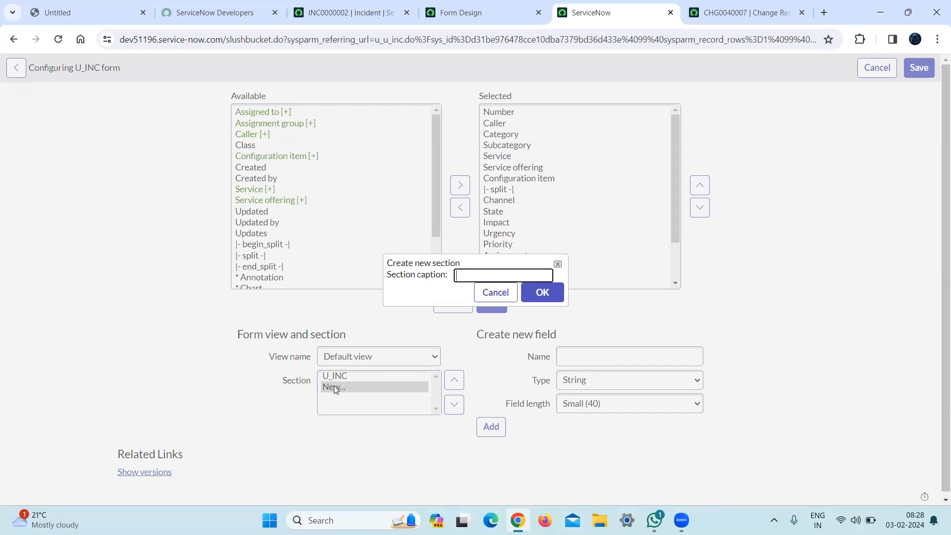
text(Notes)
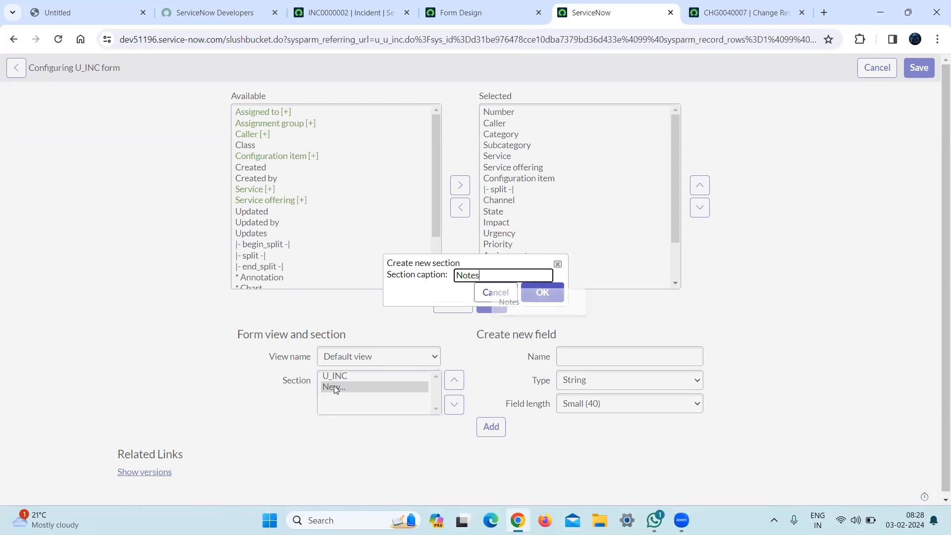
click(540, 294)
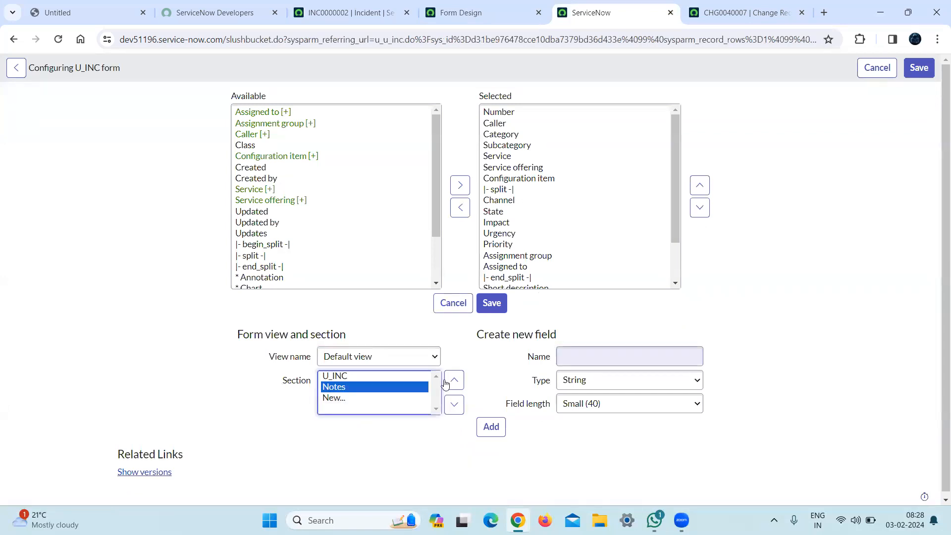
click(489, 428)
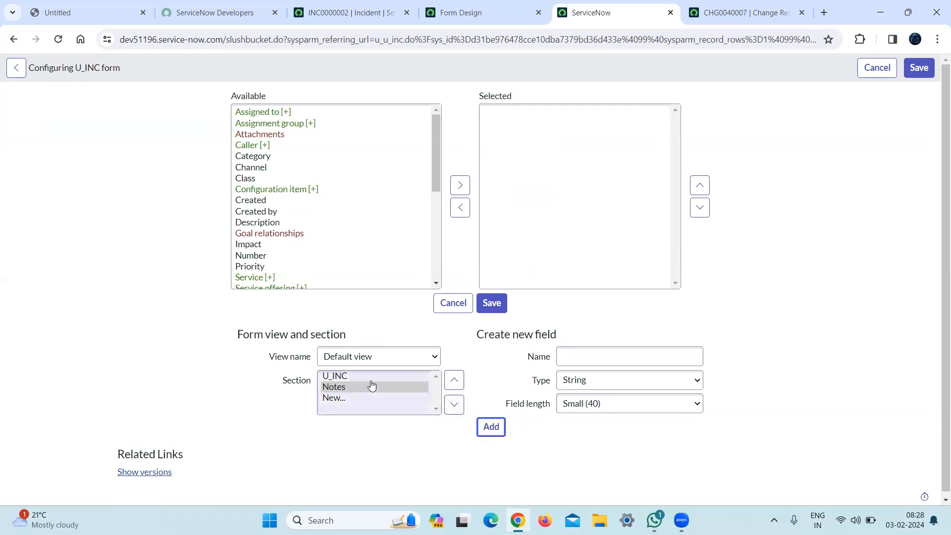
click(371, 387)
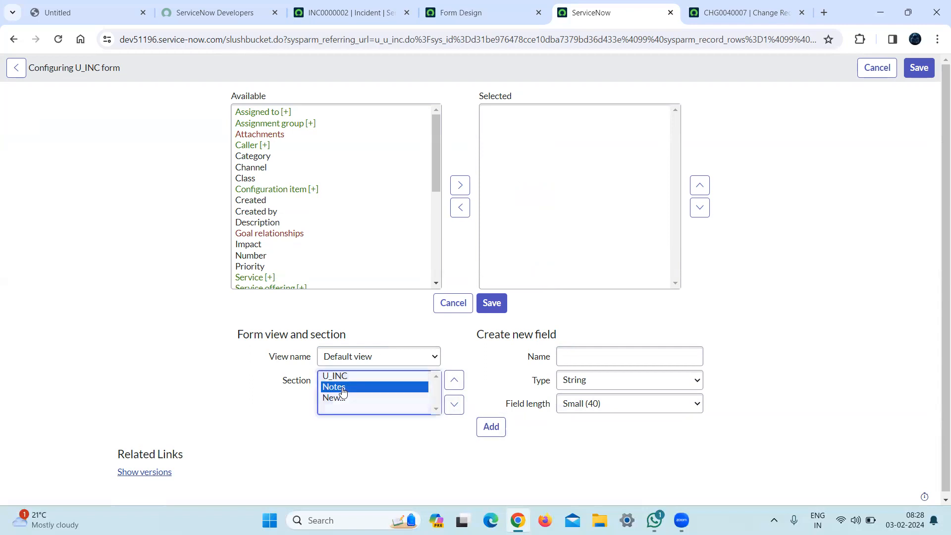
click(486, 431)
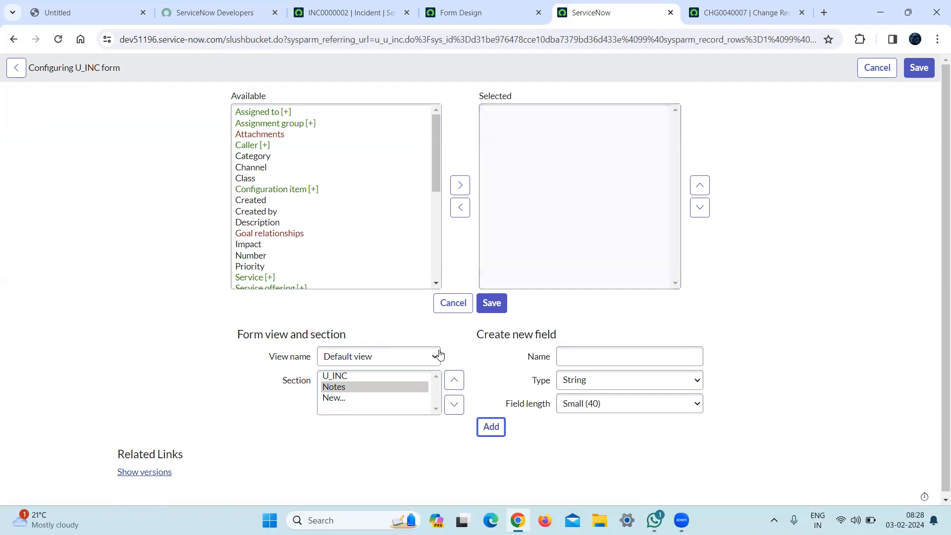
click(353, 387)
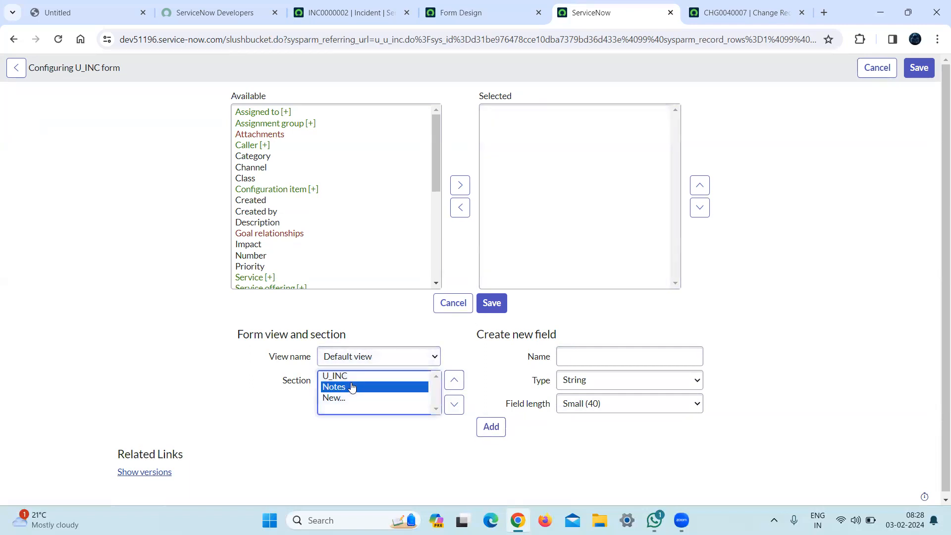
click(493, 427)
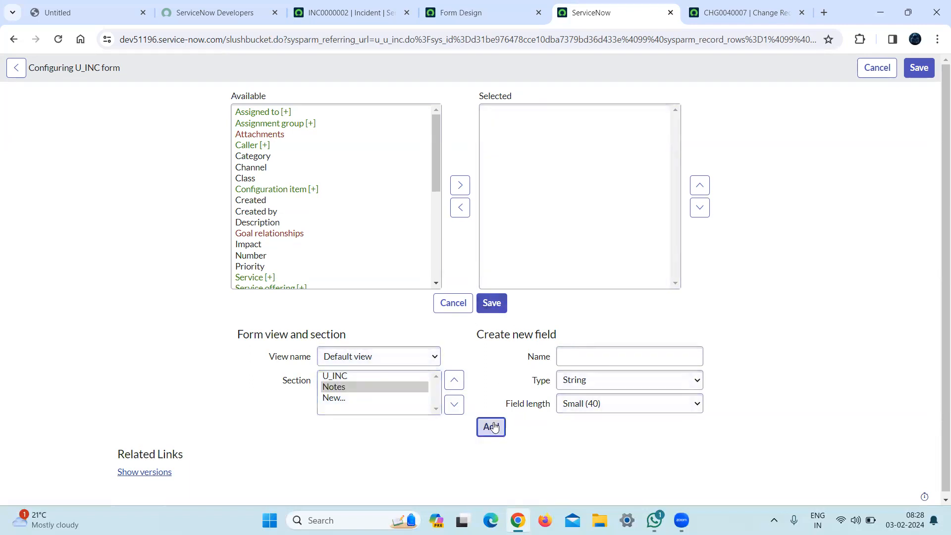
click(493, 306)
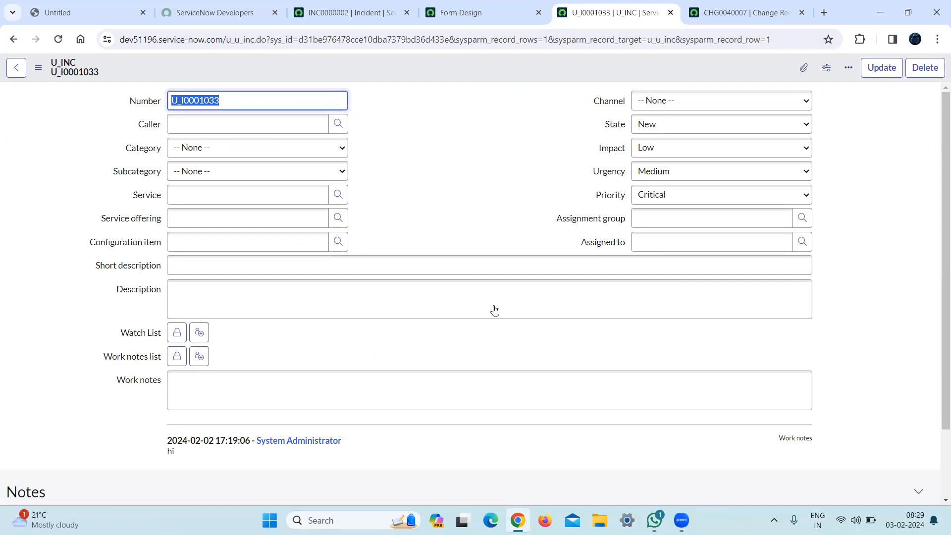
Check the Notes section on the U_INC record and reopen the form's Form Layout configuration.
scroll(936, 229, down, 2)
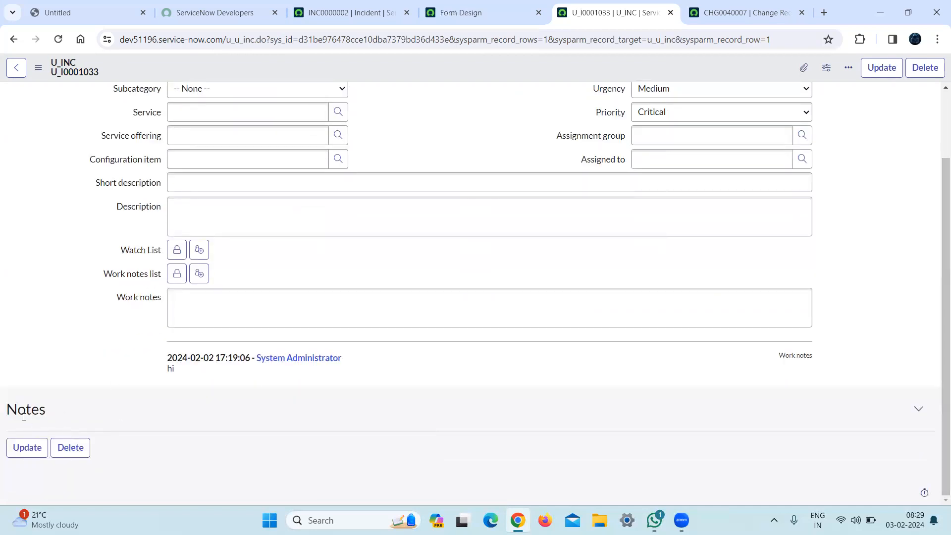
right_click(395, 77)
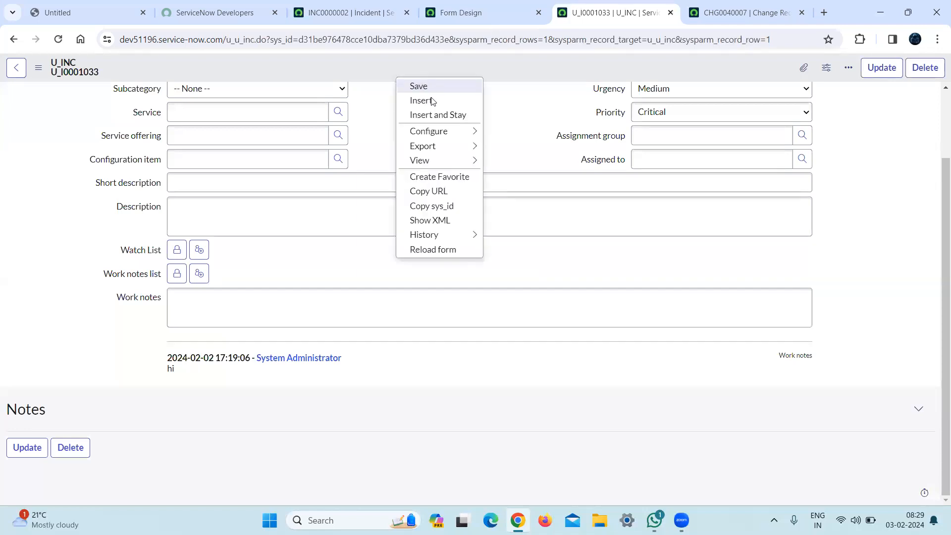
mouse_move(442, 135)
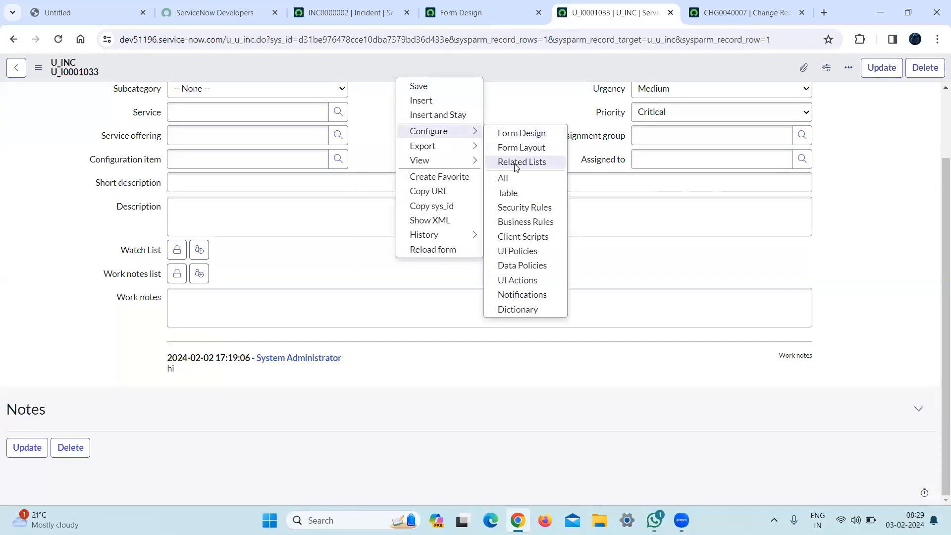
click(539, 148)
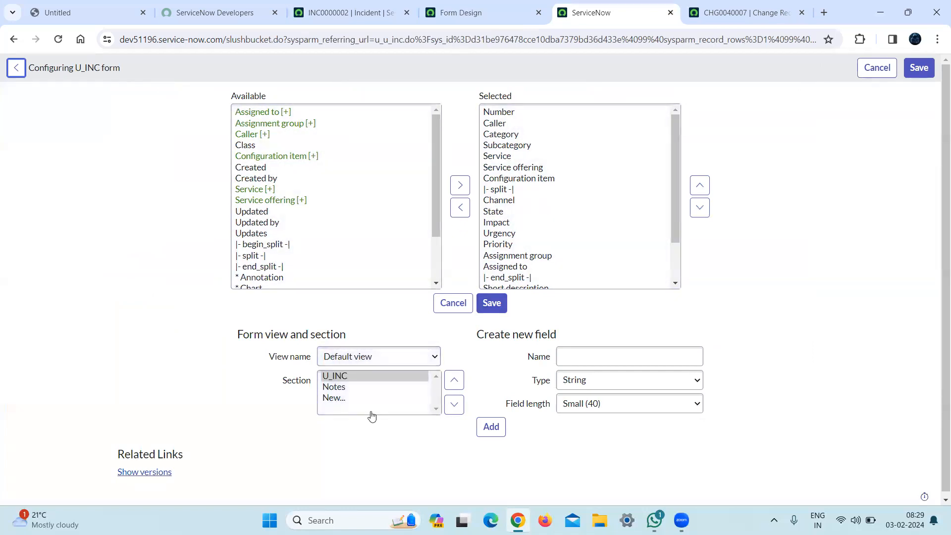
Add the Watch List and Work notes fields to the U_INC form's Notes section and save the layout.
click(333, 388)
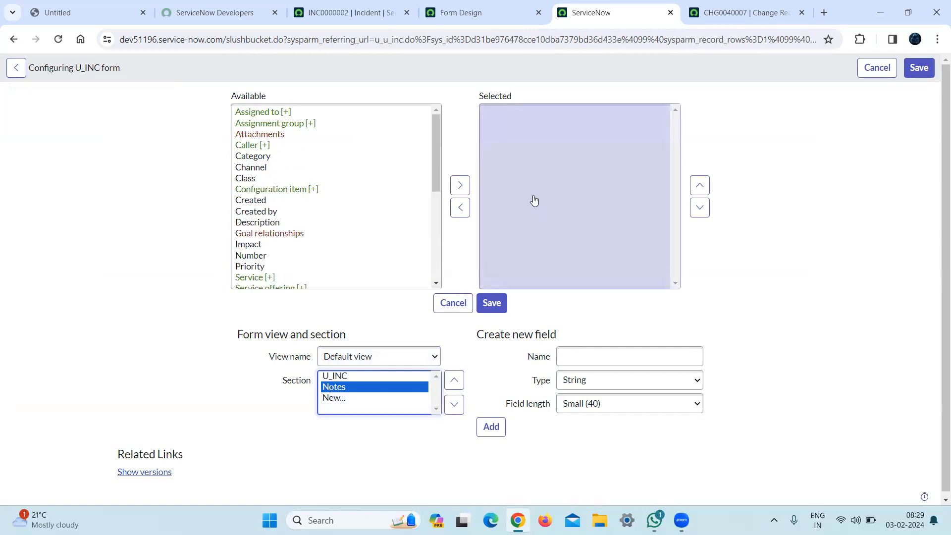
key(ctrl+f)
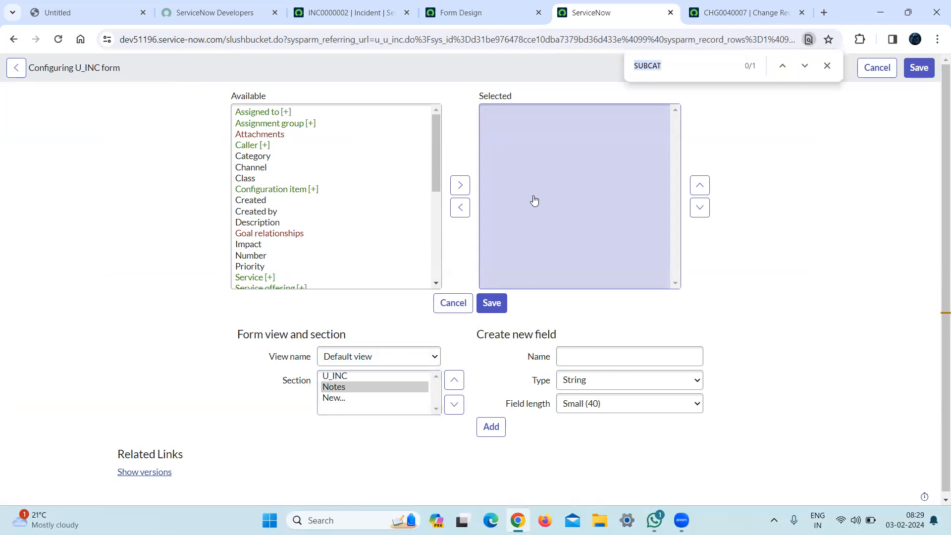
text(work)
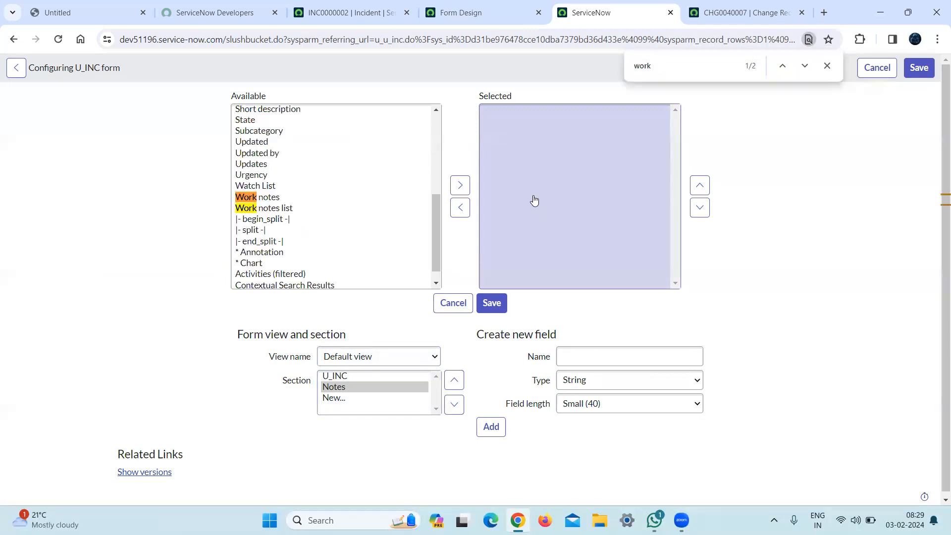
click(276, 198)
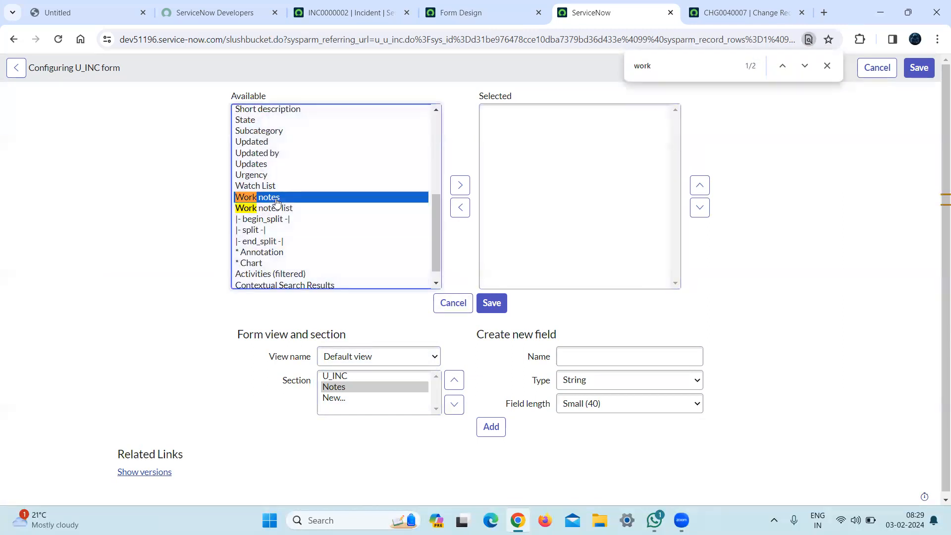
key(shift+Down)
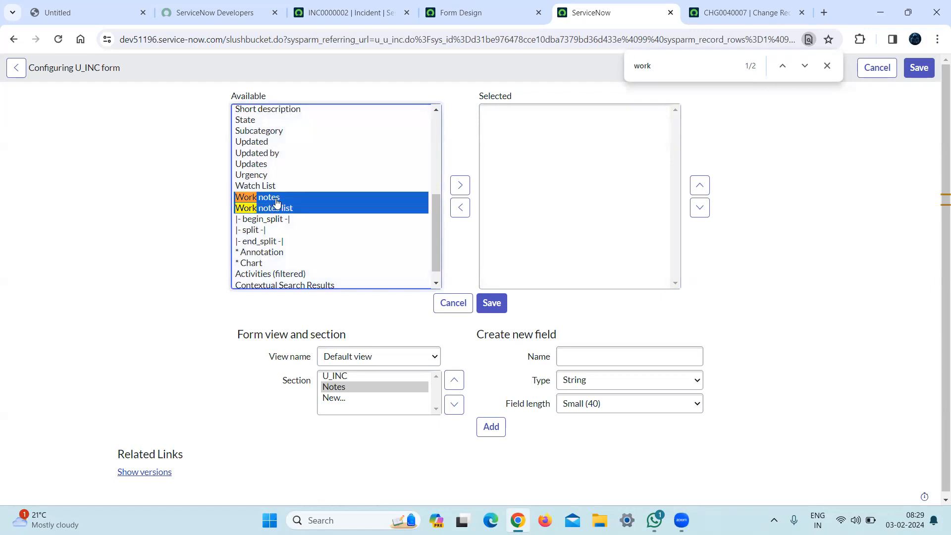
key(shift+Up)
key(shift+Up)
click(452, 188)
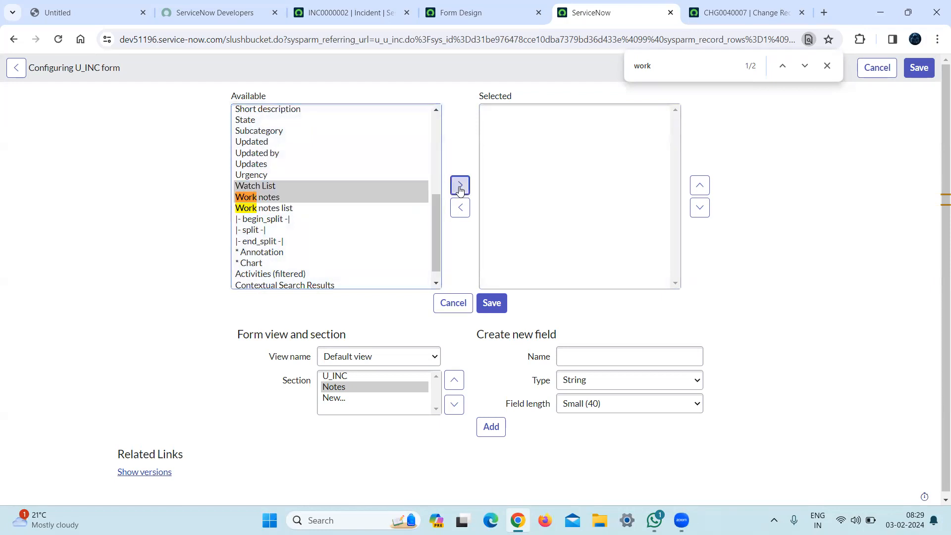
click(492, 303)
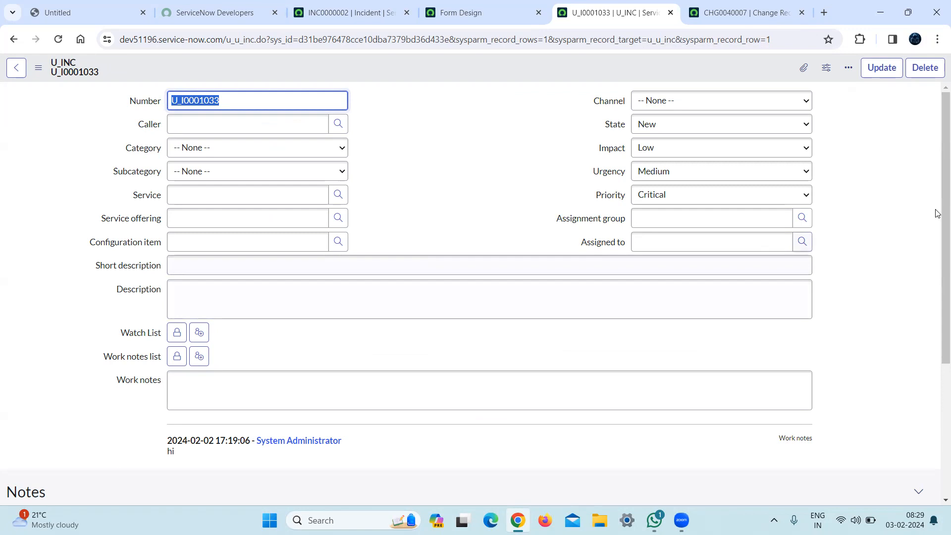
Check the duplicated note fields on the U_INC record and open the form's Form Layout configuration.
drag(936, 232, 938, 407)
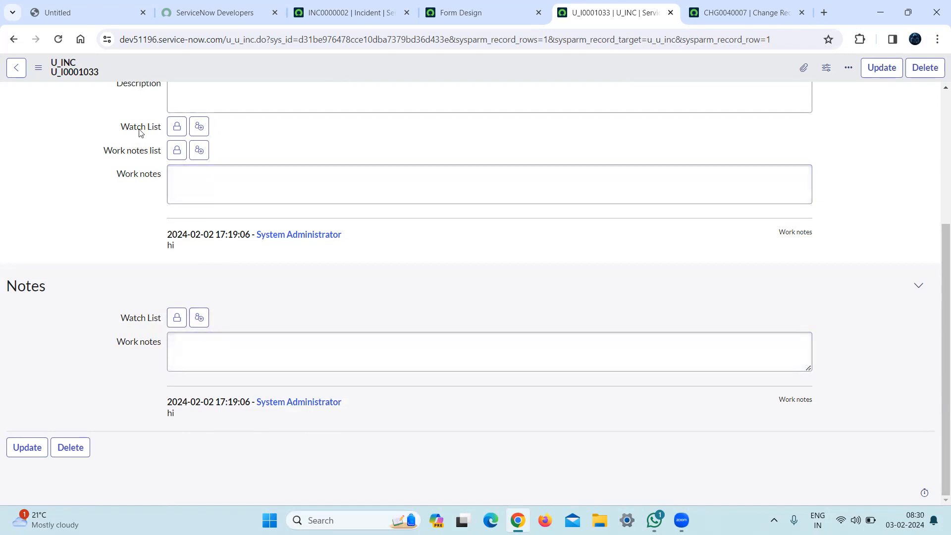
right_click(395, 59)
mouse_move(435, 114)
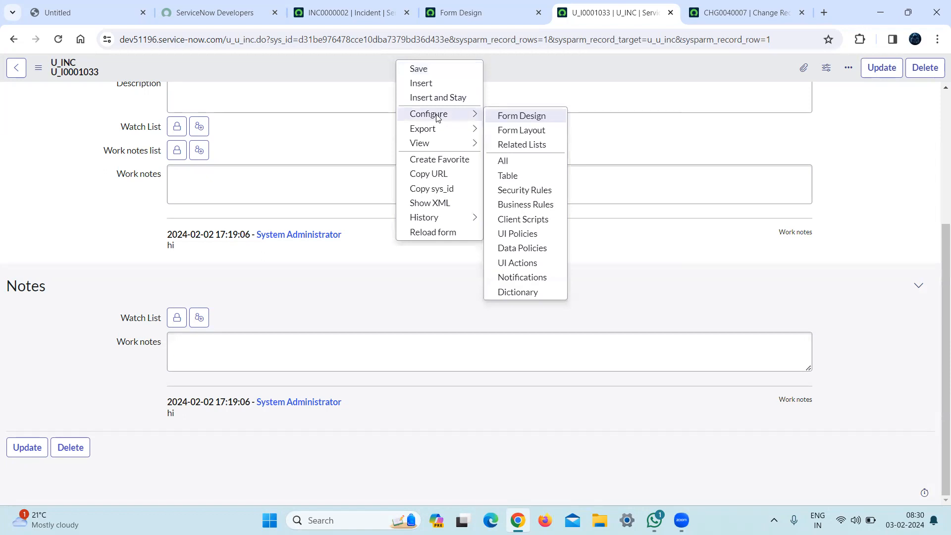
click(521, 132)
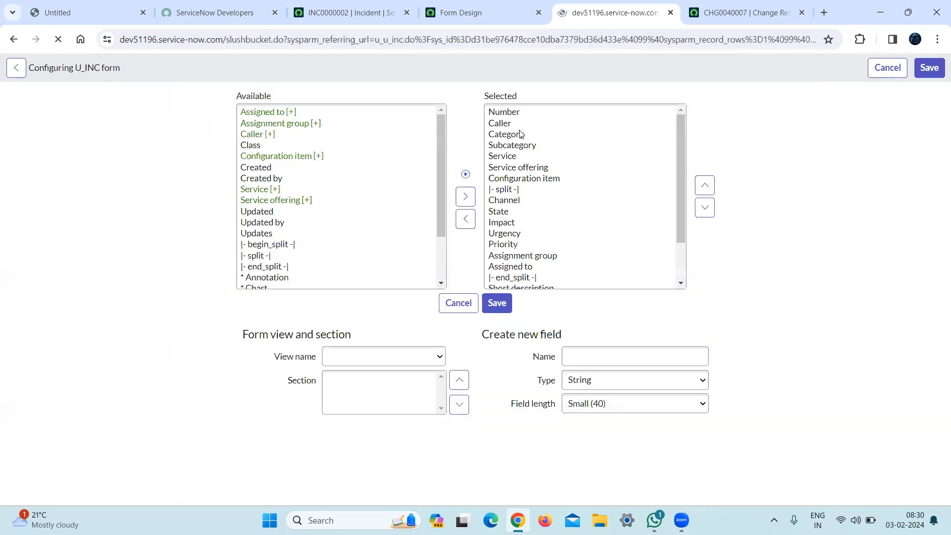
Remove Watch List, Work notes list and Work notes from the main U_INC section and save the layout.
drag(675, 176, 671, 250)
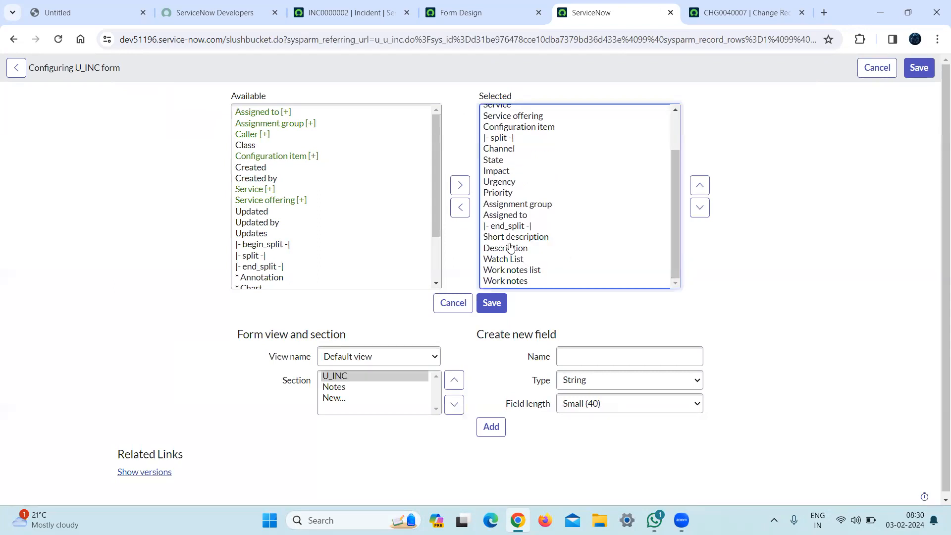
click(502, 260)
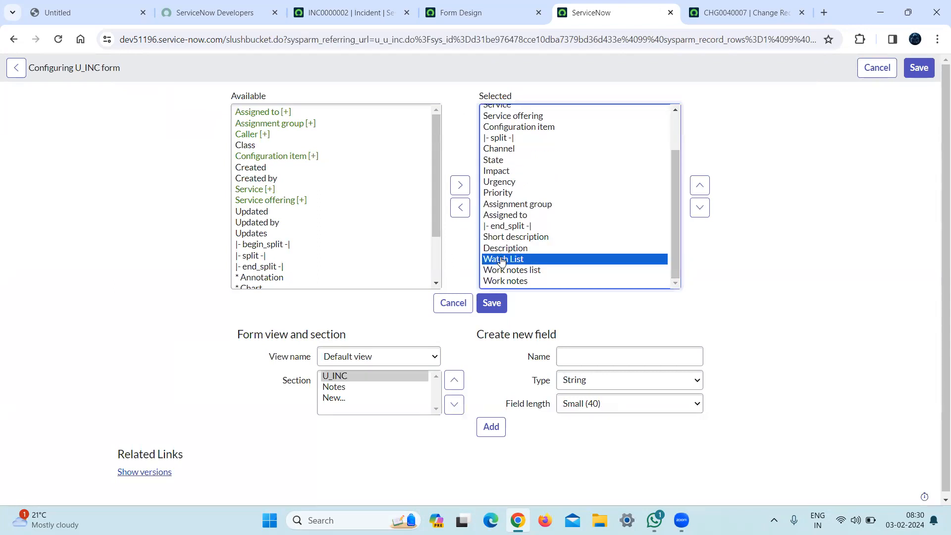
key(shift+Down)
key(shift+Down)
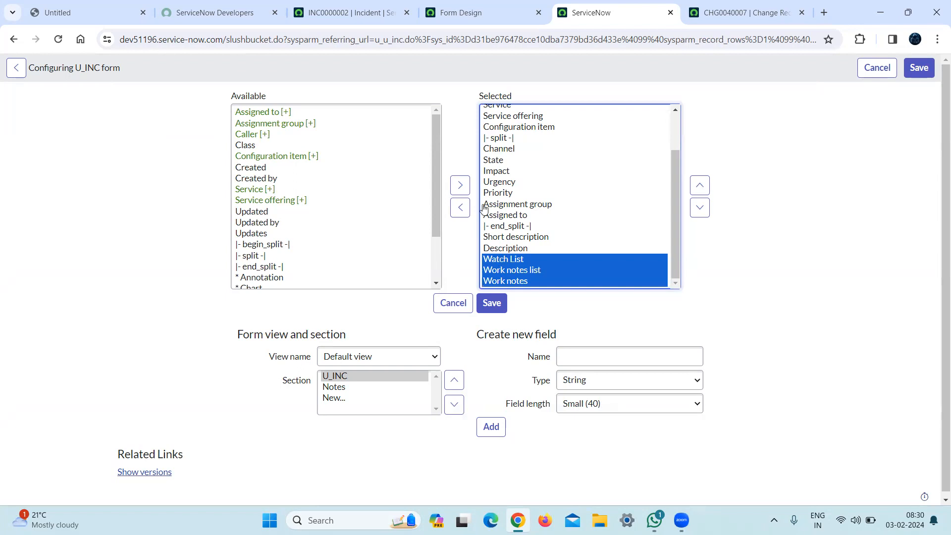
click(459, 208)
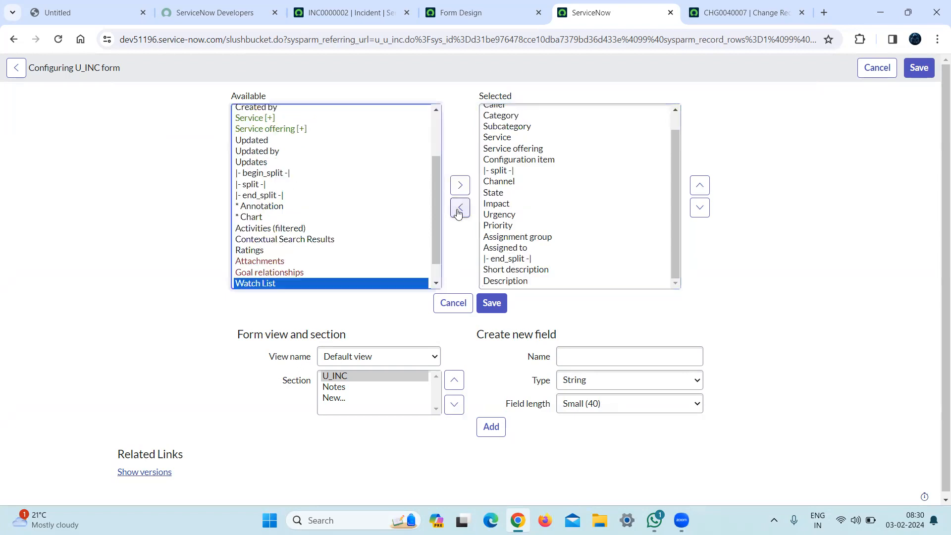
click(492, 304)
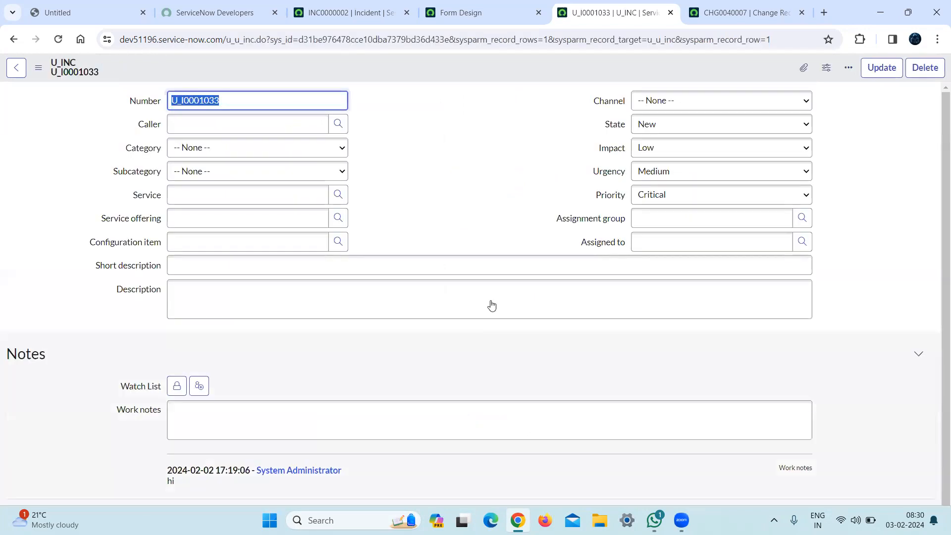
Review the main and Notes sections on the U_INC record, and reopen the form's Form Layout configuration.
right_click(937, 389)
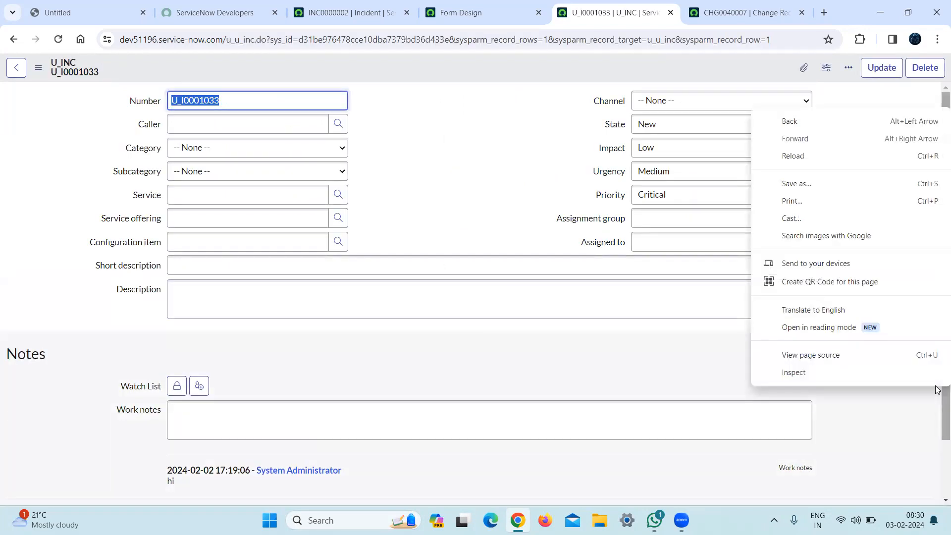
click(498, 192)
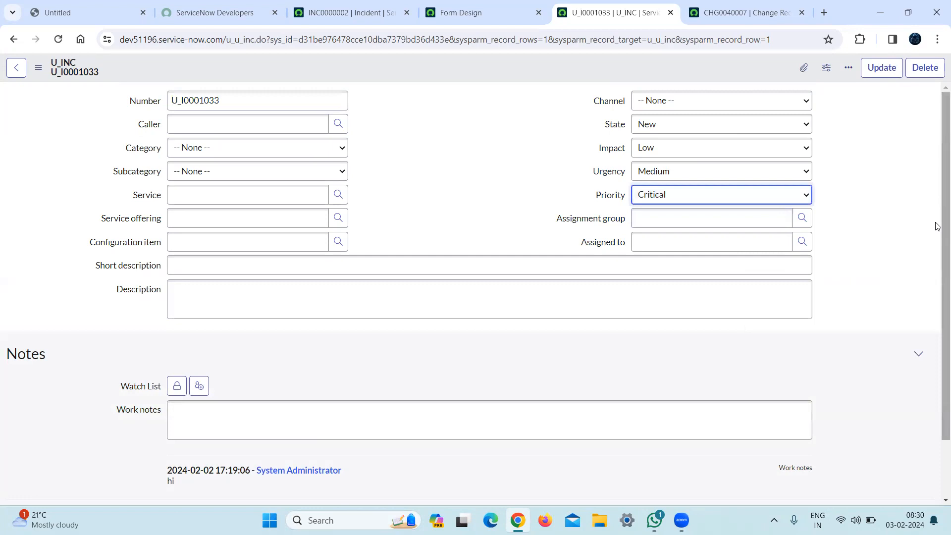
scroll(938, 335, down, 2)
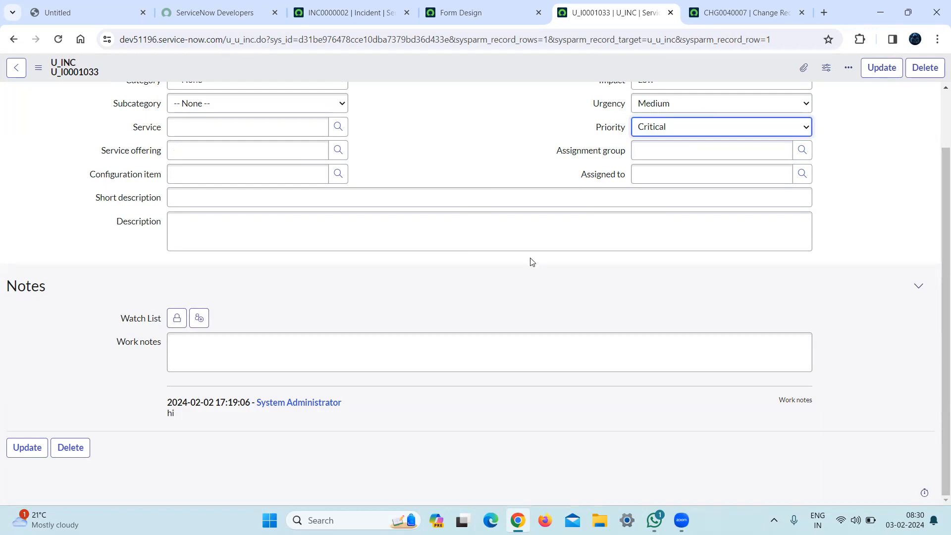
scroll(927, 192, up, 2)
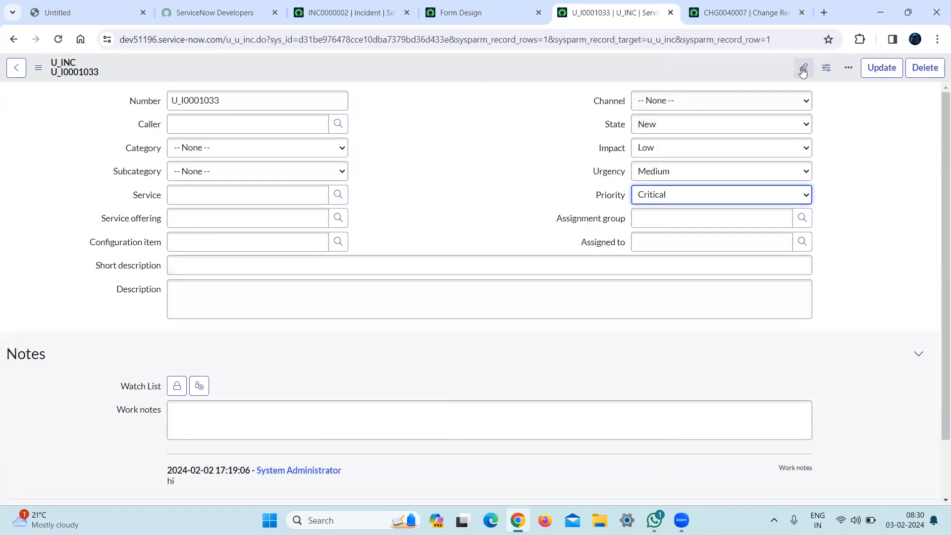
right_click(465, 63)
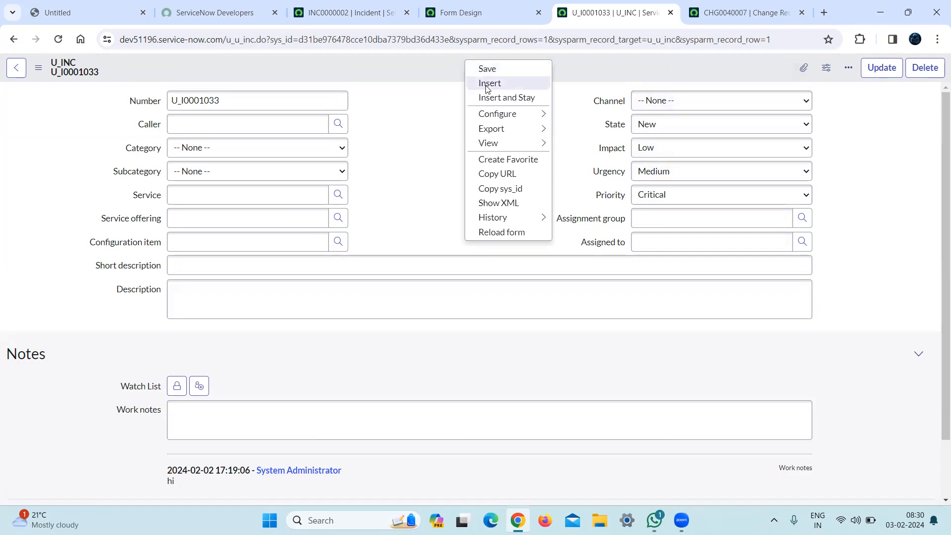
mouse_move(497, 116)
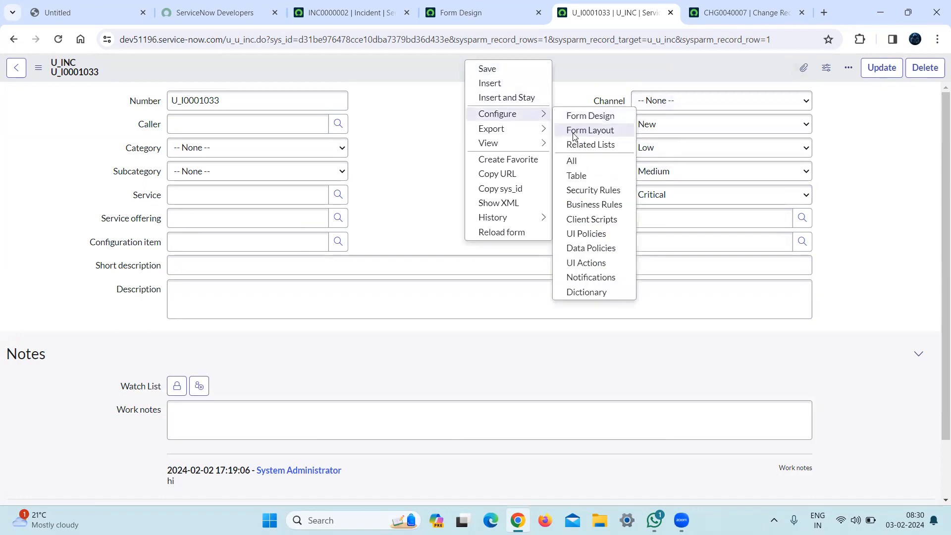
click(603, 136)
Compare the sections on the standard Incident record and in Form Design, and return to the U_INC layout configuration.
click(340, 7)
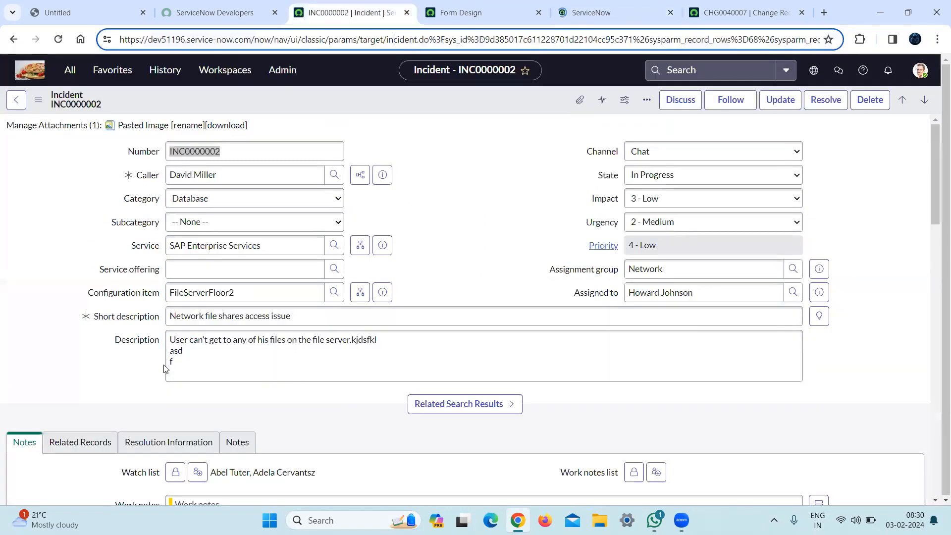
click(456, 8)
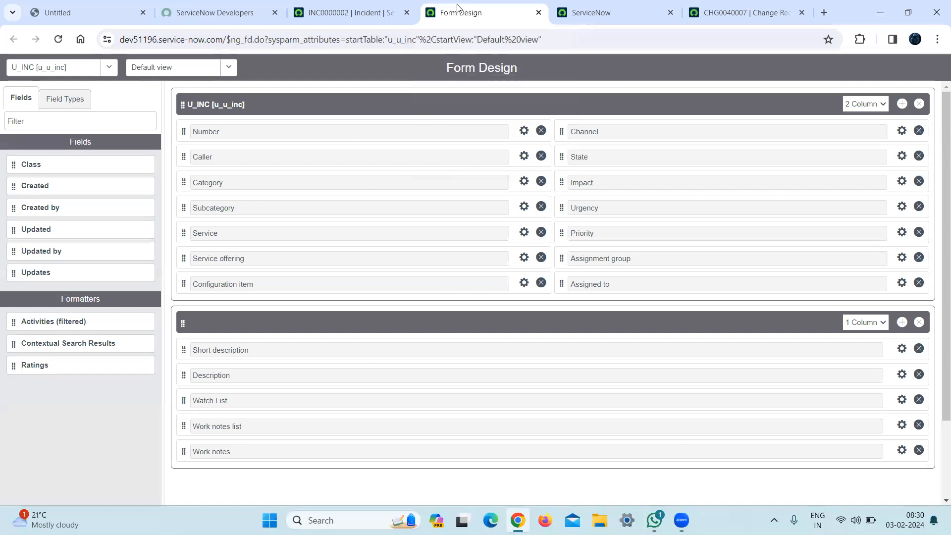
click(357, 6)
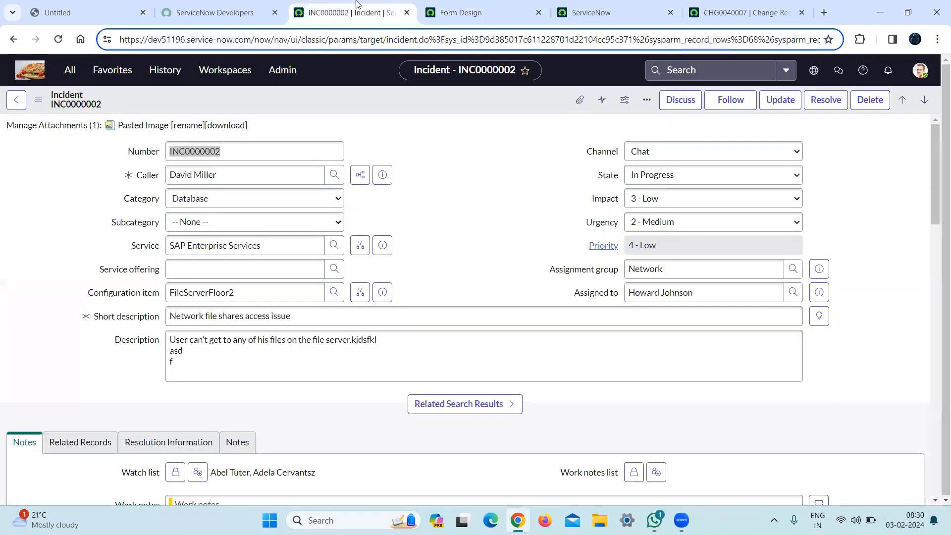
click(587, 7)
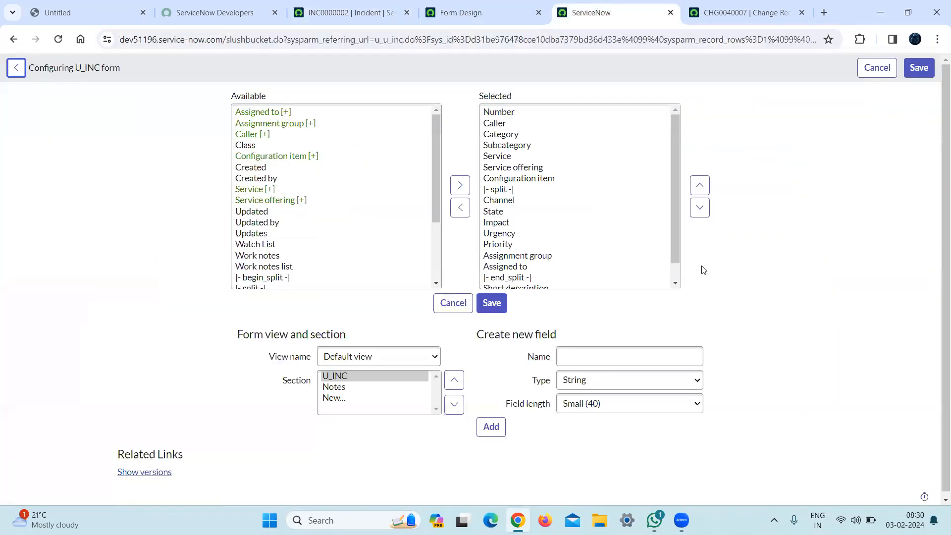
Create a new section captioned Related Records in the U_INC form's Default view.
click(330, 399)
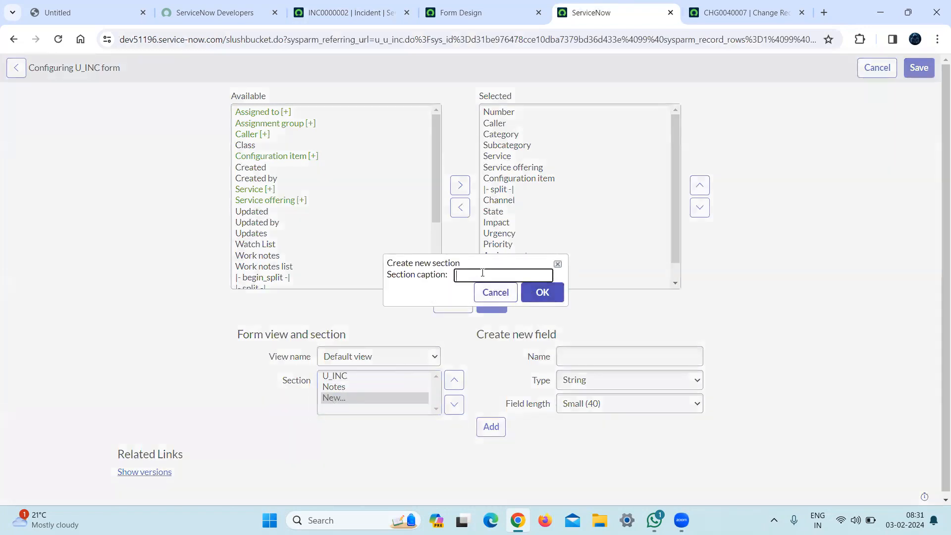
text(Related Records)
click(544, 295)
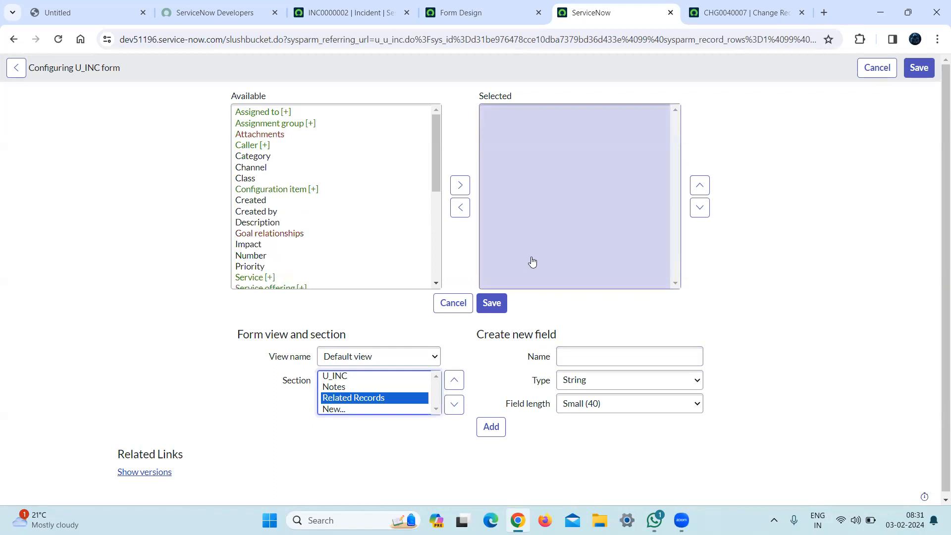
Add the Channel field to the Related Records section and save the layout.
key(ctrl+f)
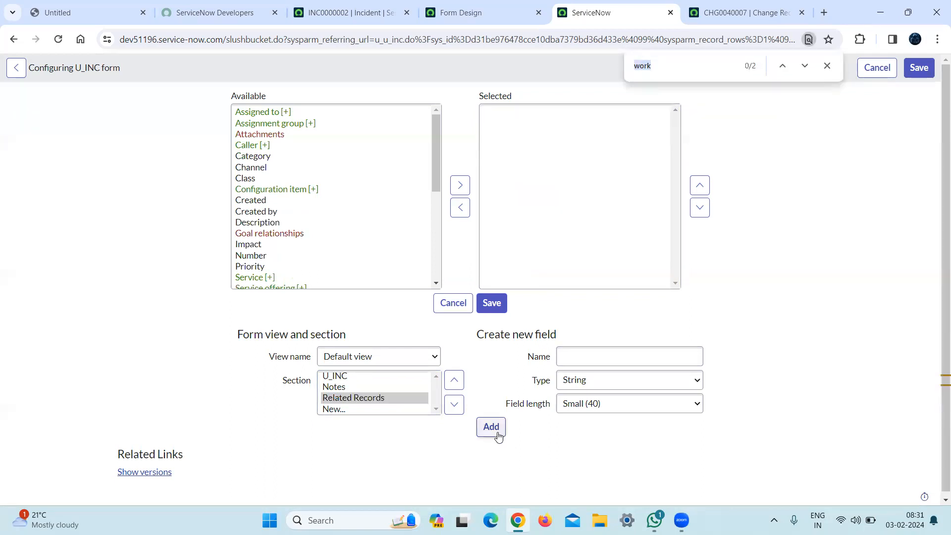
text(ca)
click(254, 168)
click(461, 186)
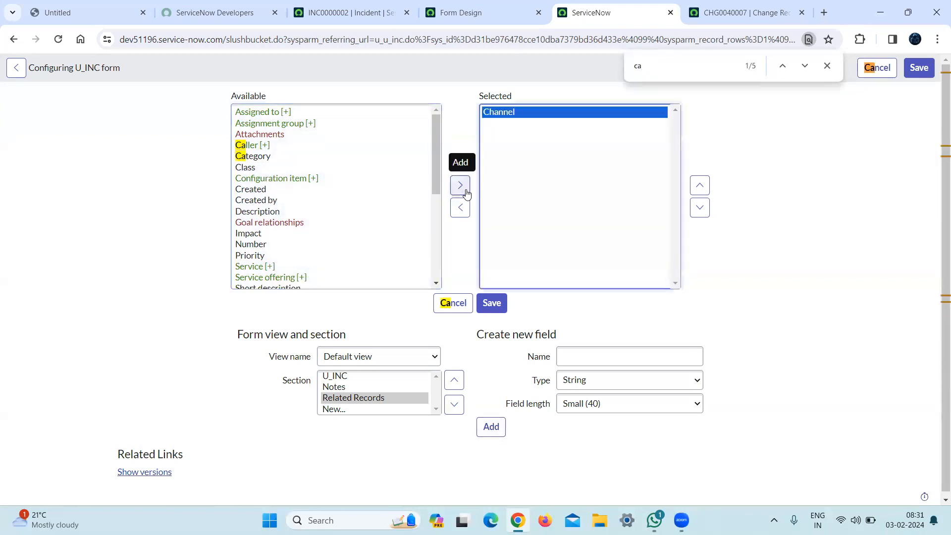
click(498, 309)
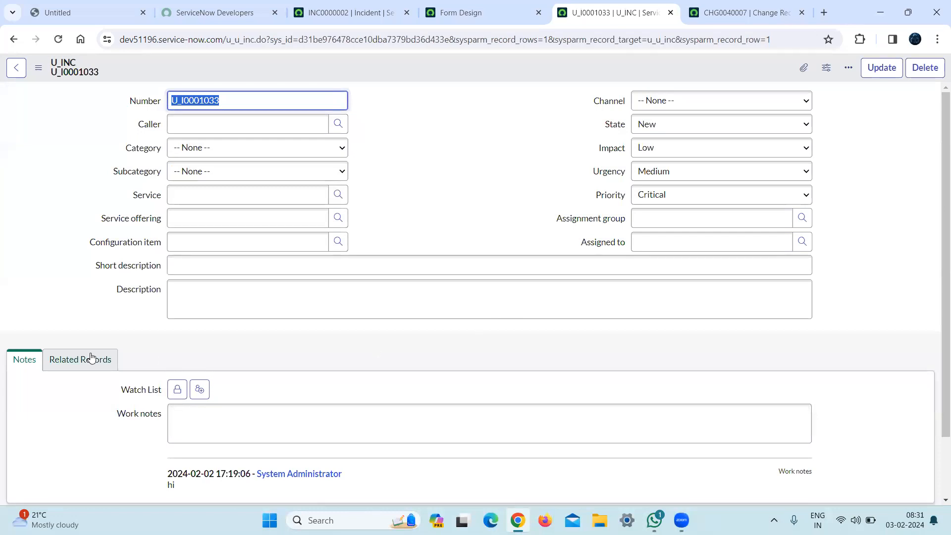
Examine the contents of the Notes and Related Records sections on the U_INC record.
drag(936, 275, 937, 355)
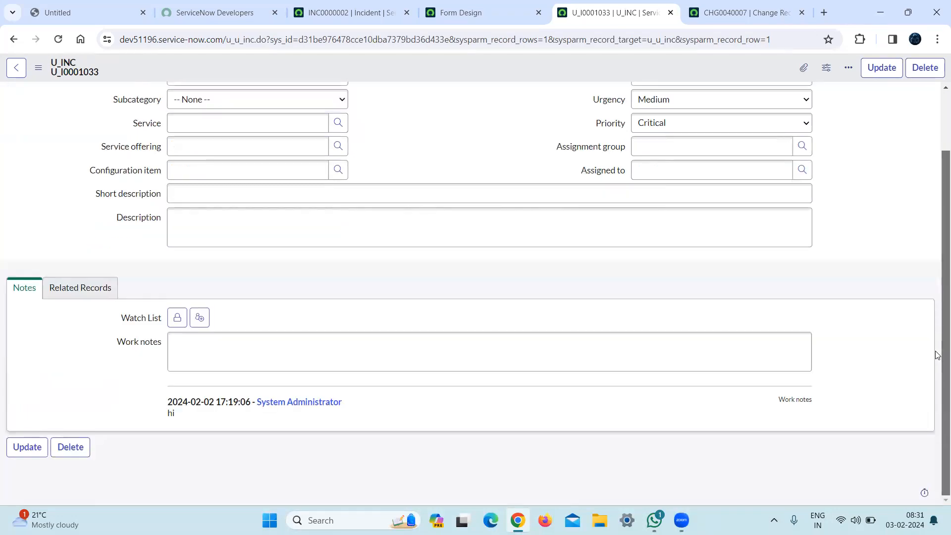
drag(936, 310, 936, 246)
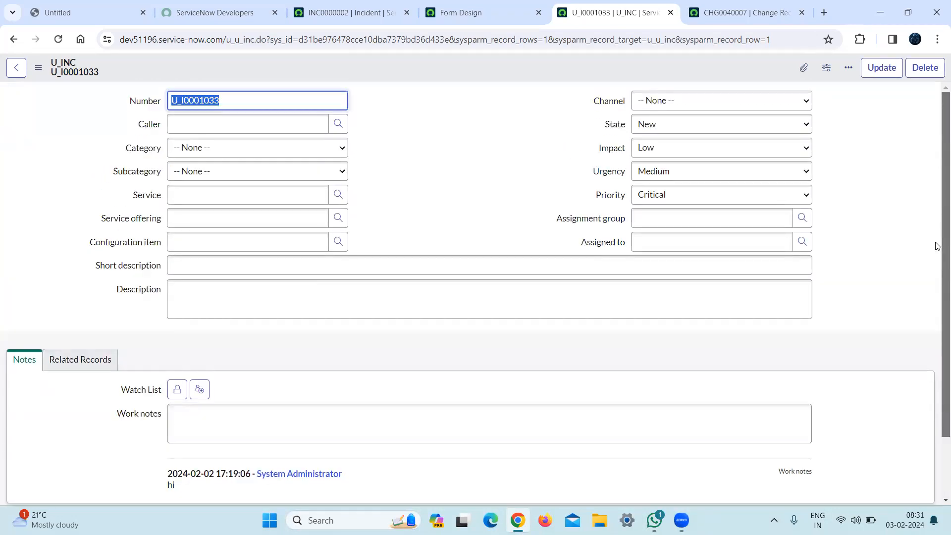
click(64, 363)
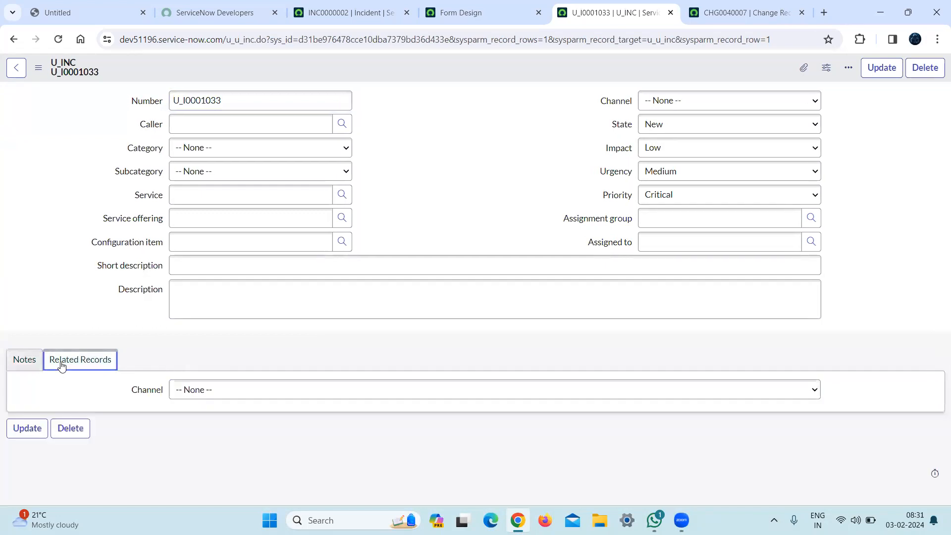
click(31, 371)
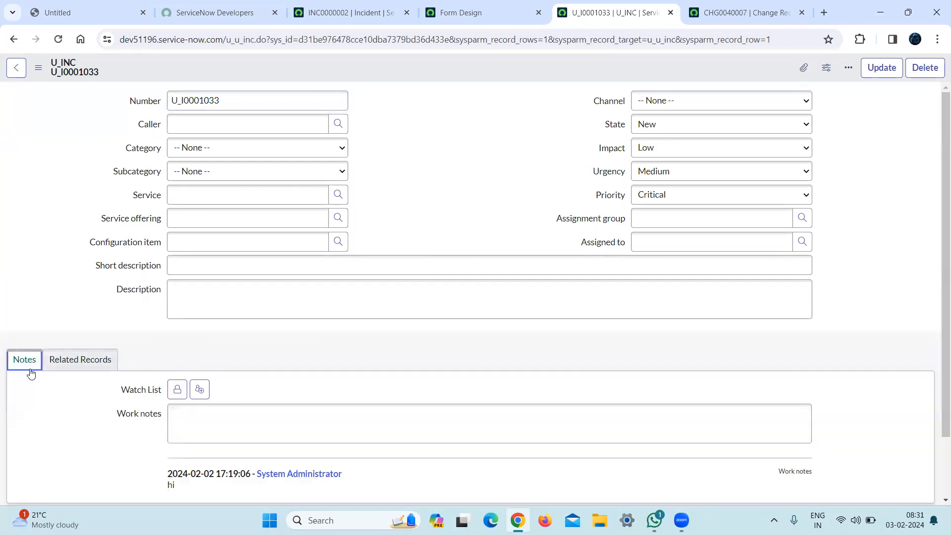
click(94, 361)
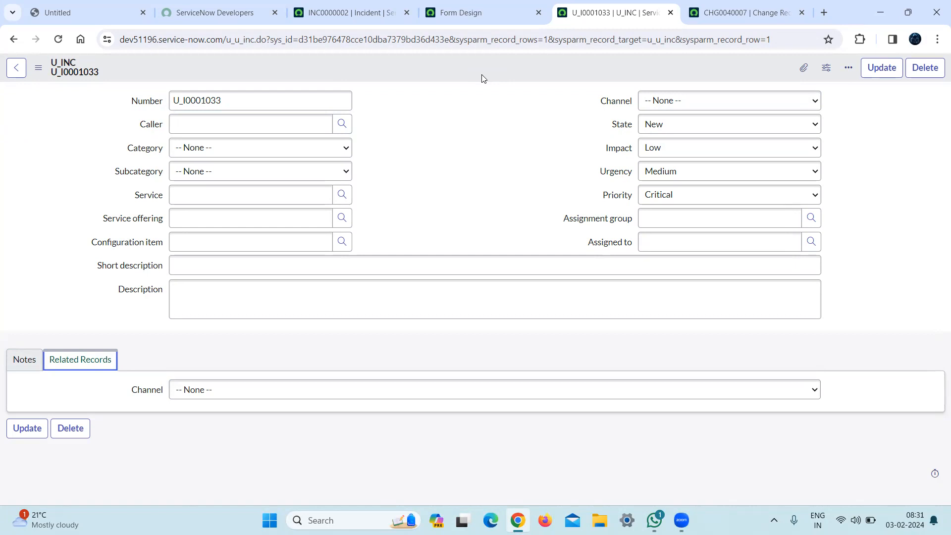
Inspect the choices of the Category, Channel, Impact, State, Priority and Urgency fields on the U_INC record.
click(269, 158)
click(268, 158)
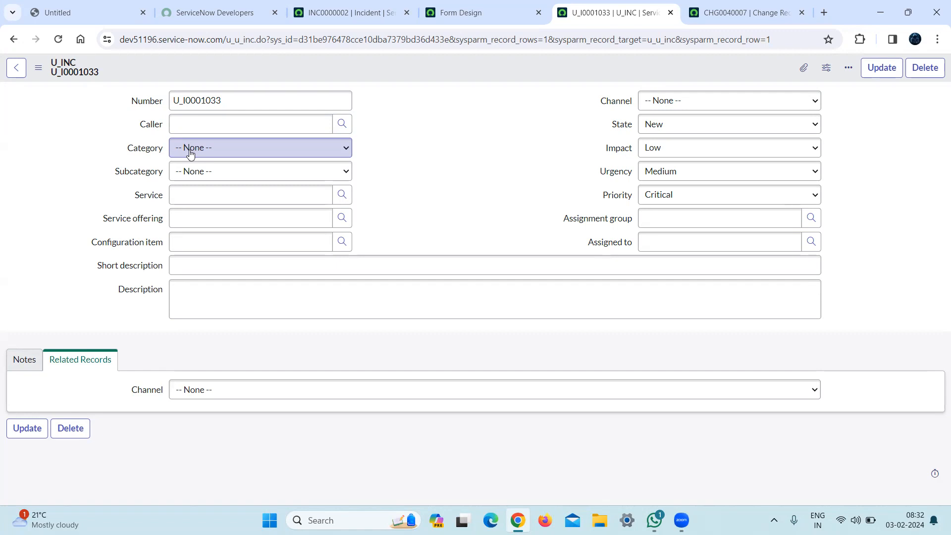
click(698, 100)
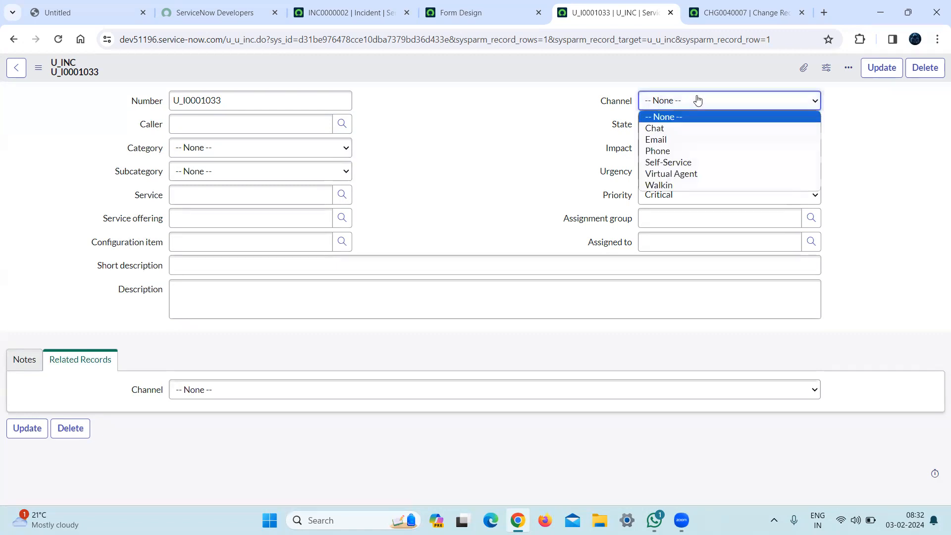
drag(548, 102, 699, 144)
click(697, 144)
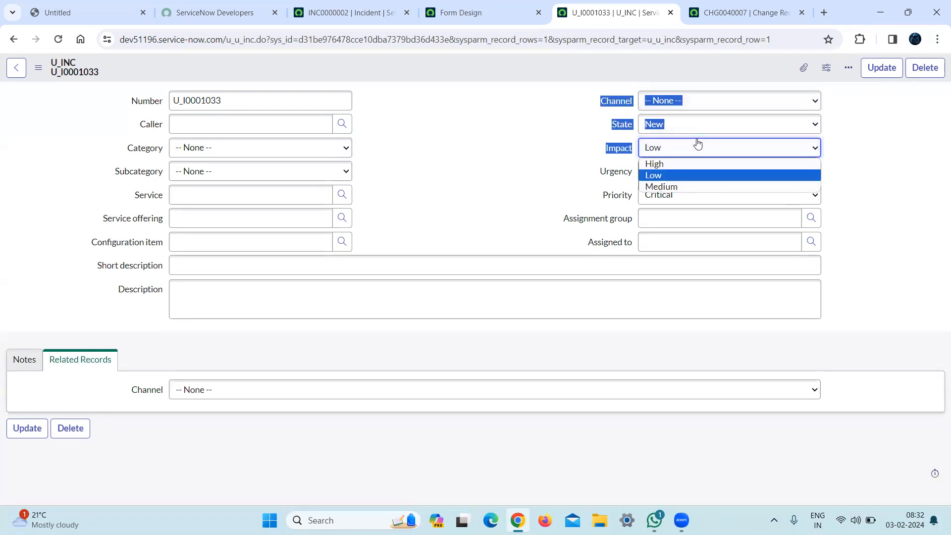
click(690, 127)
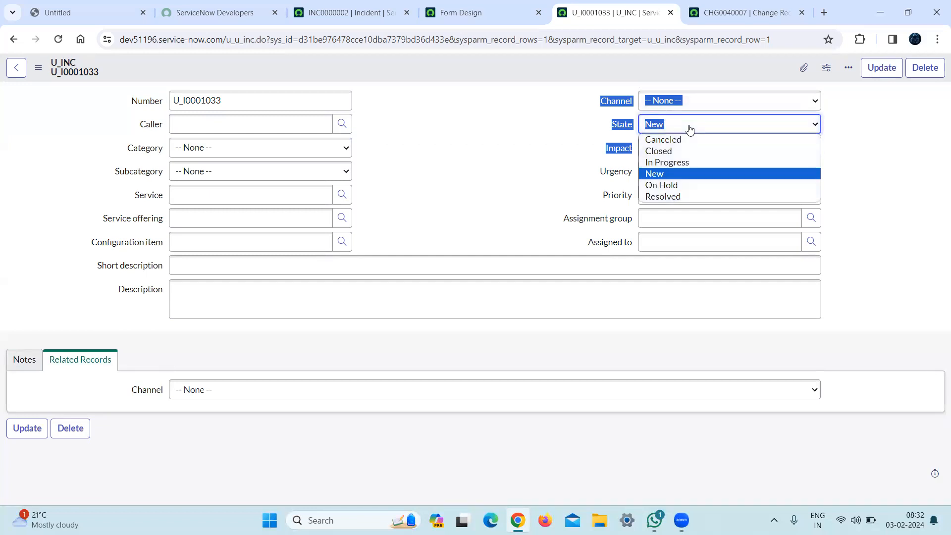
click(537, 151)
click(743, 193)
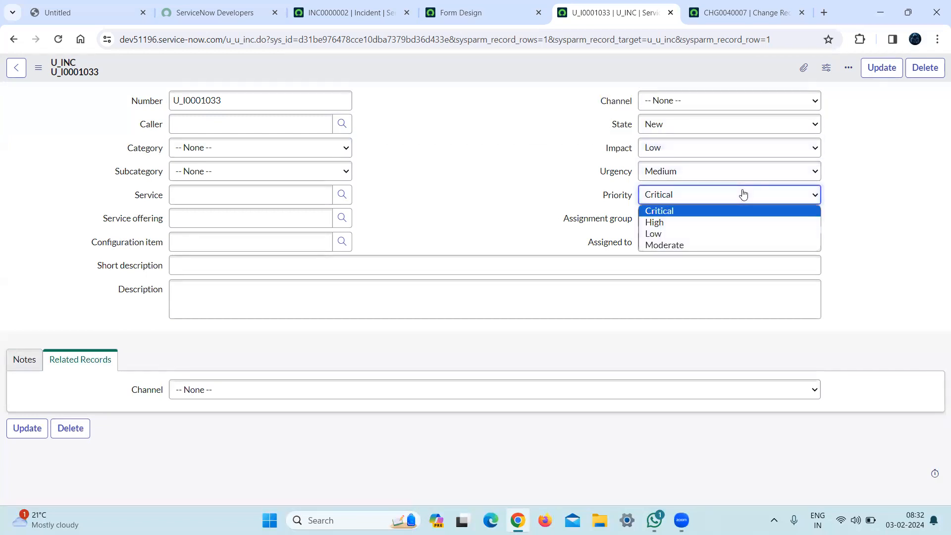
click(527, 156)
click(718, 174)
click(717, 174)
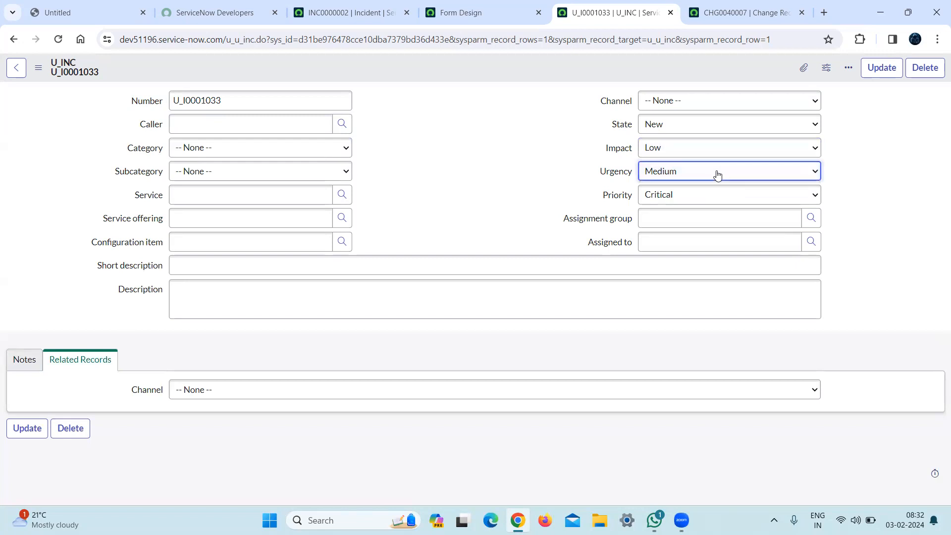
Inspect the Priority field and the contents of the Notes section on the U_INC record.
click(690, 201)
click(692, 203)
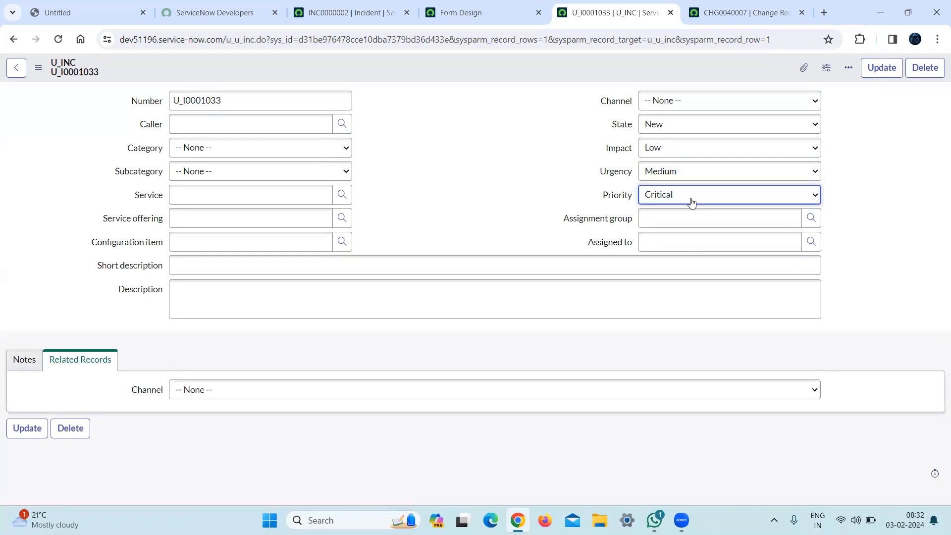
click(403, 237)
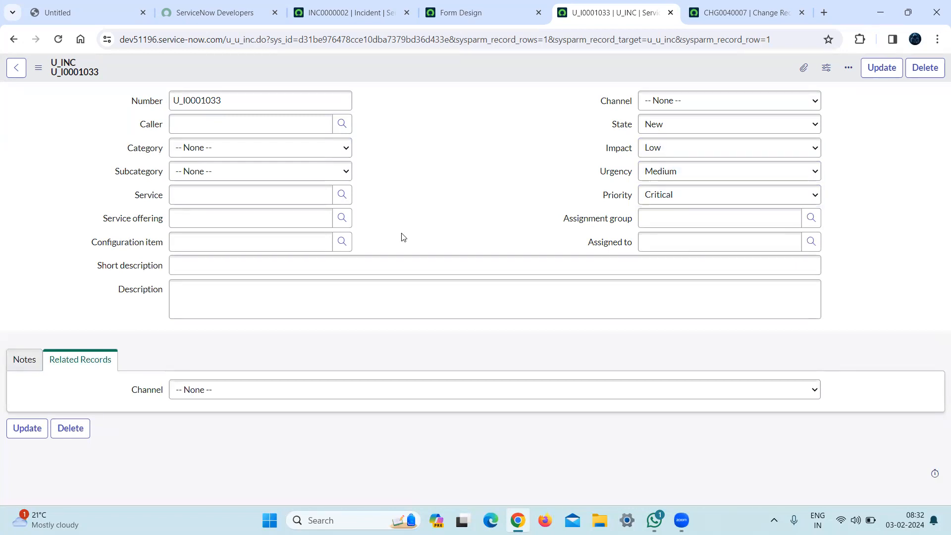
click(14, 364)
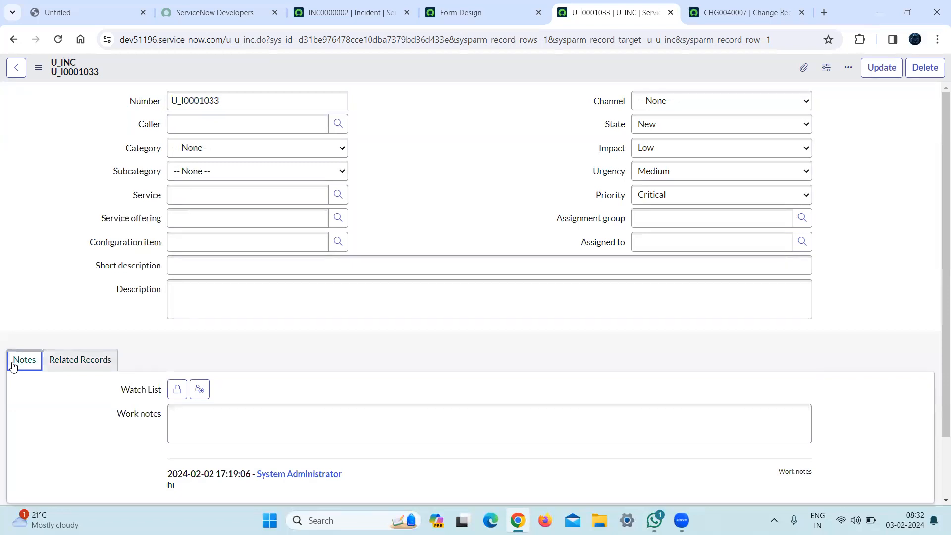
click(213, 12)
click(345, 12)
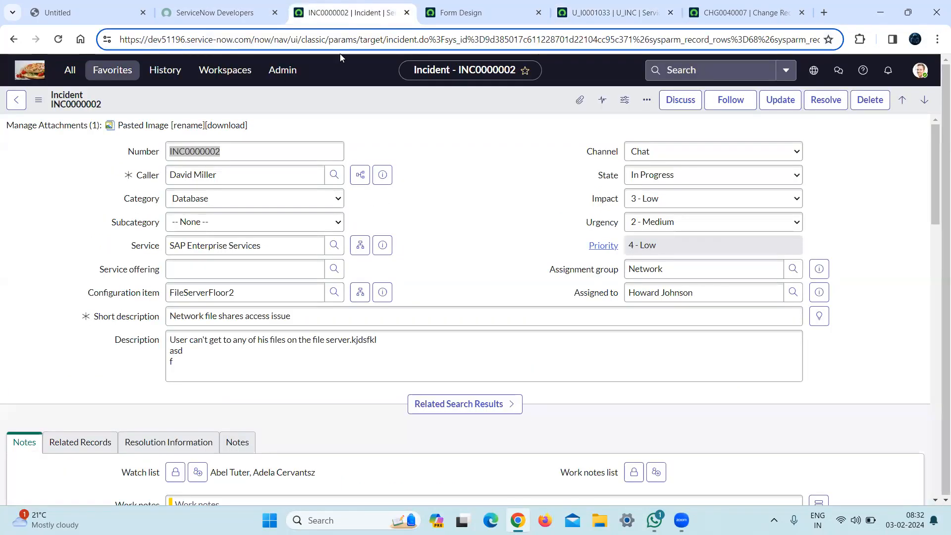
click(70, 70)
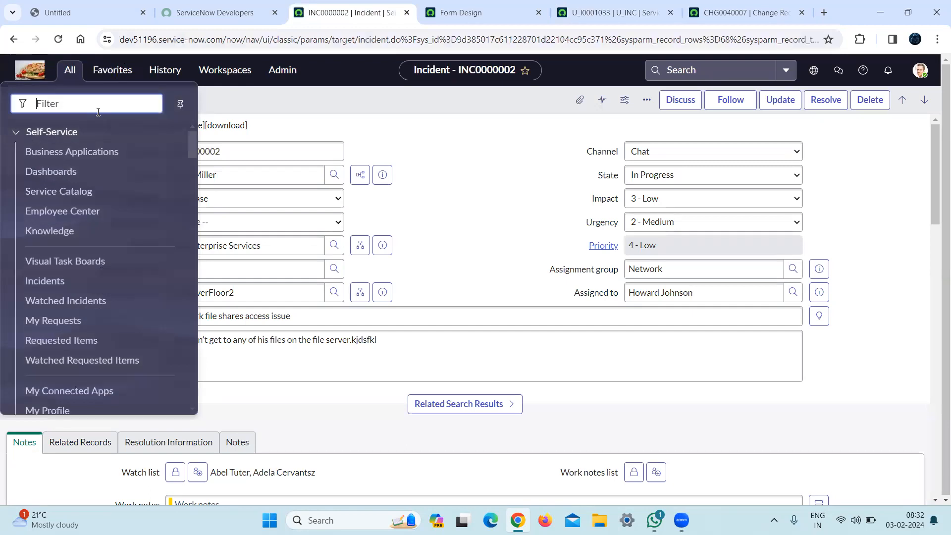
text(problem.)
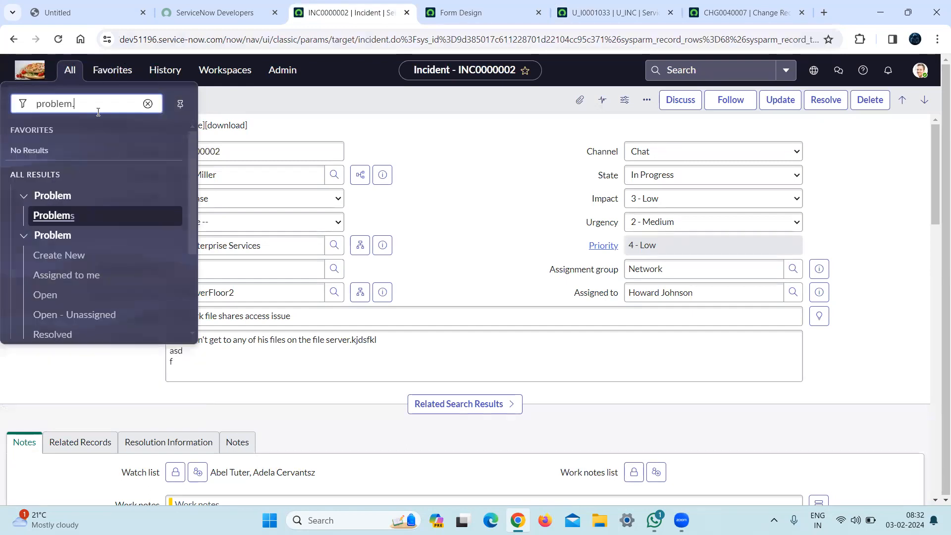
text(l)
key(BackSpace)
key(BackSpace)
key(BackSpace)
key(BackSpace)
key(BackSpace)
key(BackSpace)
key(BackSpace)
Close the Form Design, U_I0001033 and CHG0040007 browser tabs, discarding any unsaved changes.
click(517, 10)
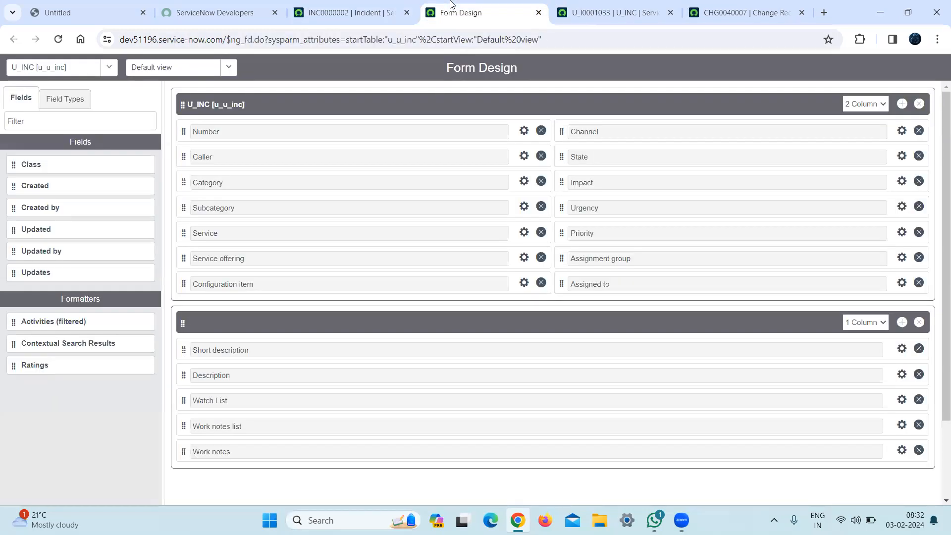
click(537, 12)
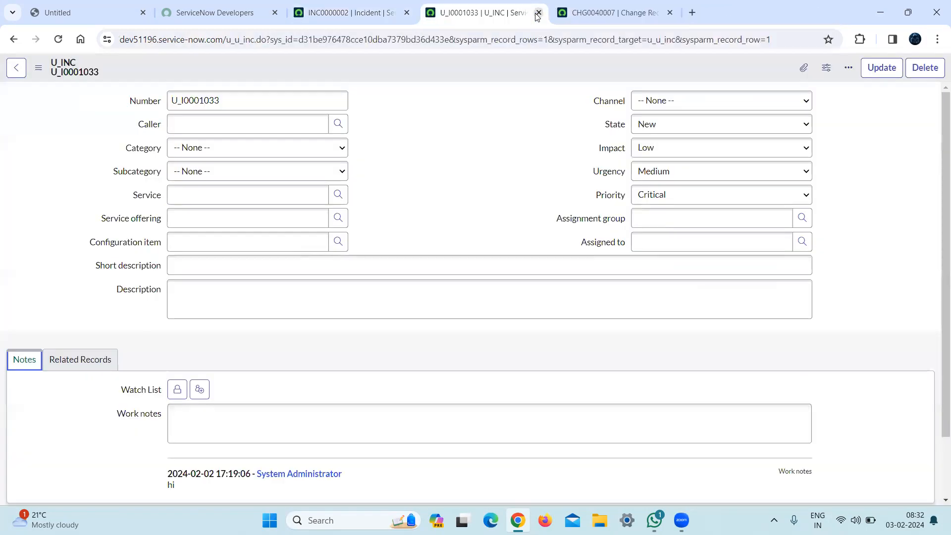
click(537, 13)
click(538, 13)
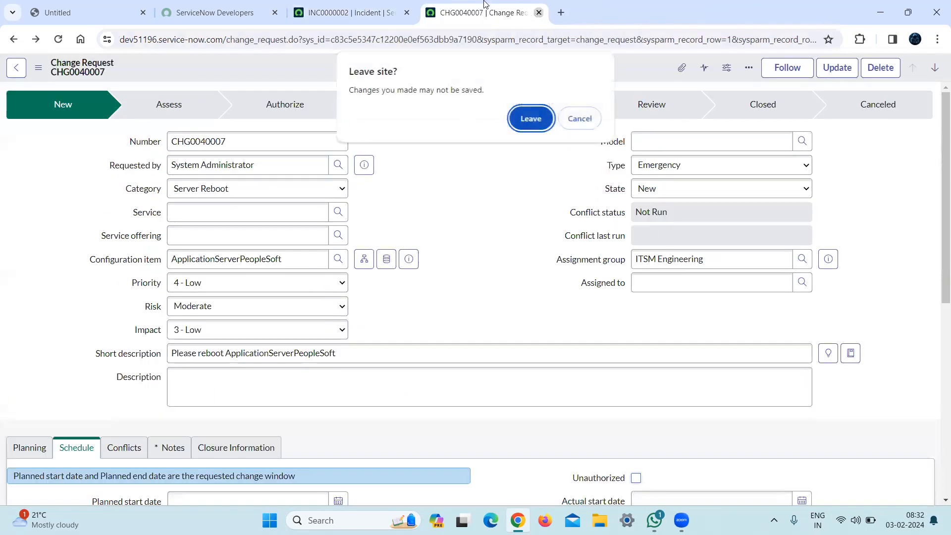
click(542, 129)
Return to the INC0000002 incident page and open the list of all application modules.
click(254, 6)
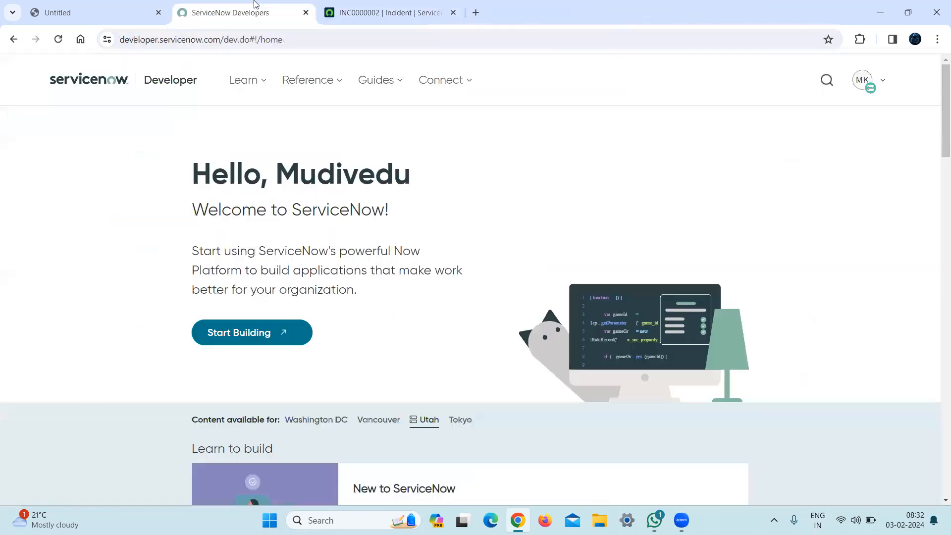
click(332, 6)
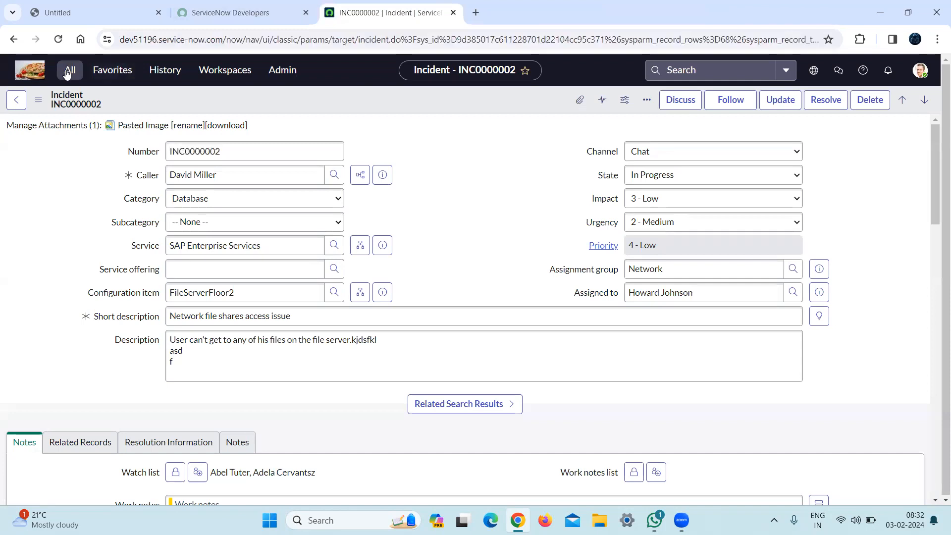
click(68, 71)
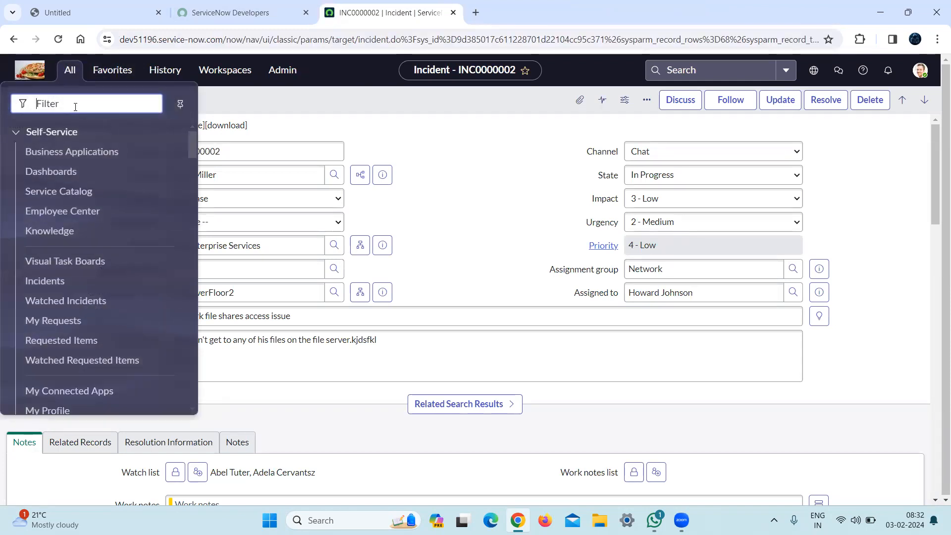
text(PROBLEM)
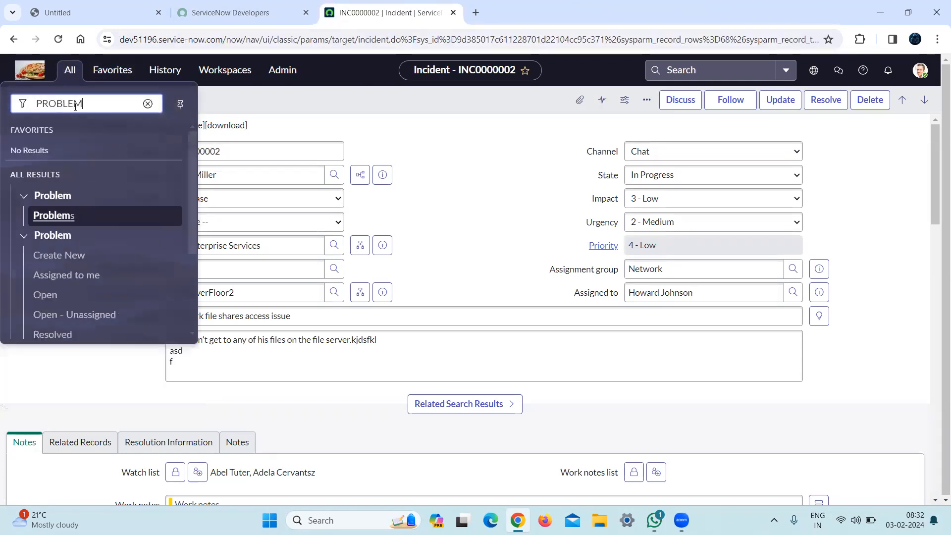
key(ctrl+a)
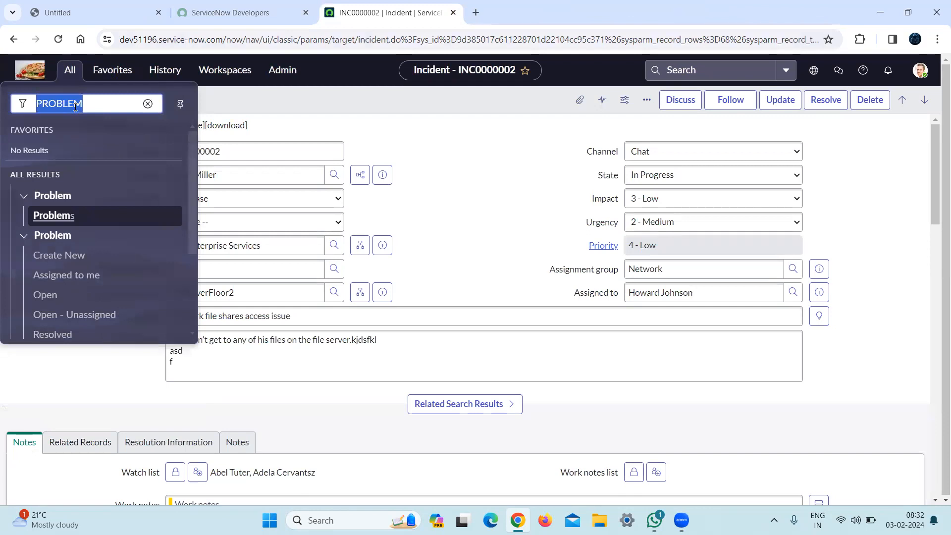
key(BackSpace)
Filter the modules by u_, open the U_PROBs list in a new tab and open record U_P0001019 from it.
text(u_)
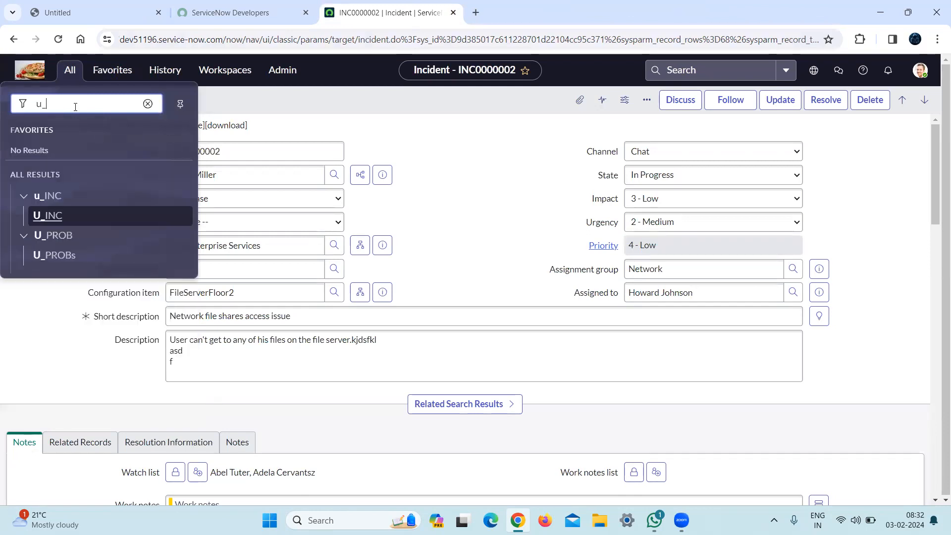
middle_click(59, 256)
click(478, 7)
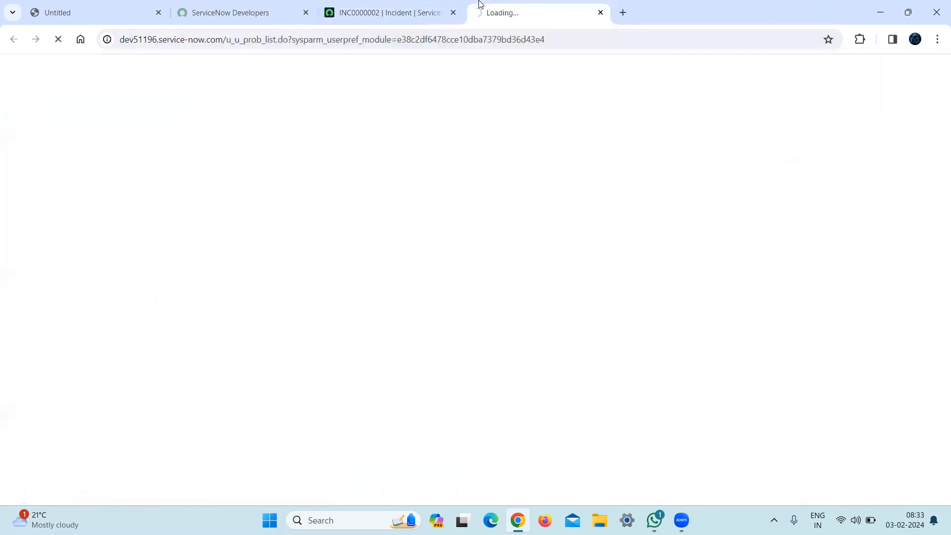
click(248, 75)
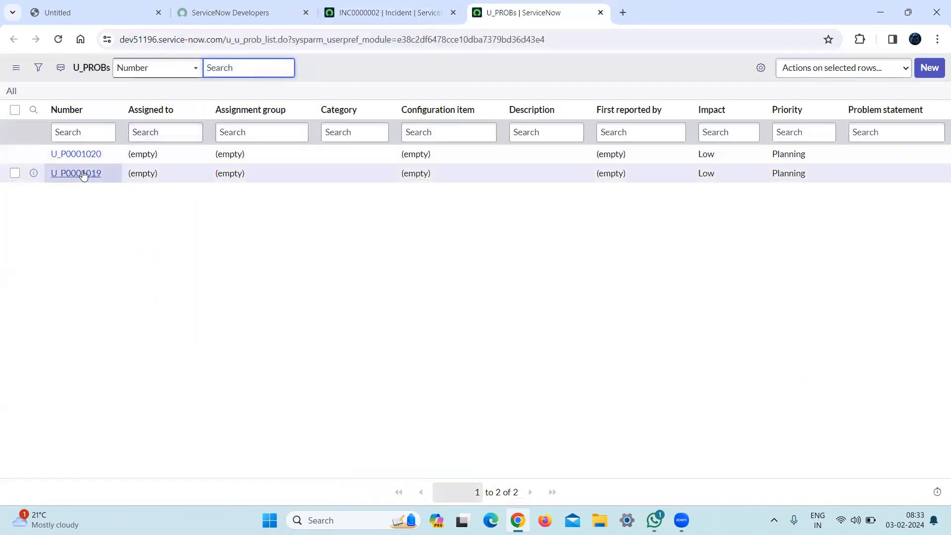
middle_click(83, 175)
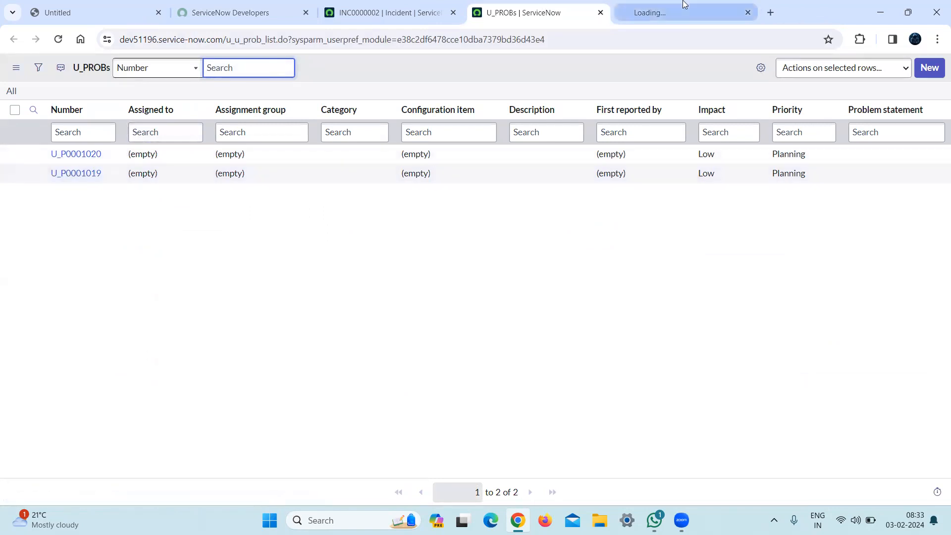
click(678, 5)
Open Form Design for the U_PROB form and review the fields in its Default view.
click(303, 71)
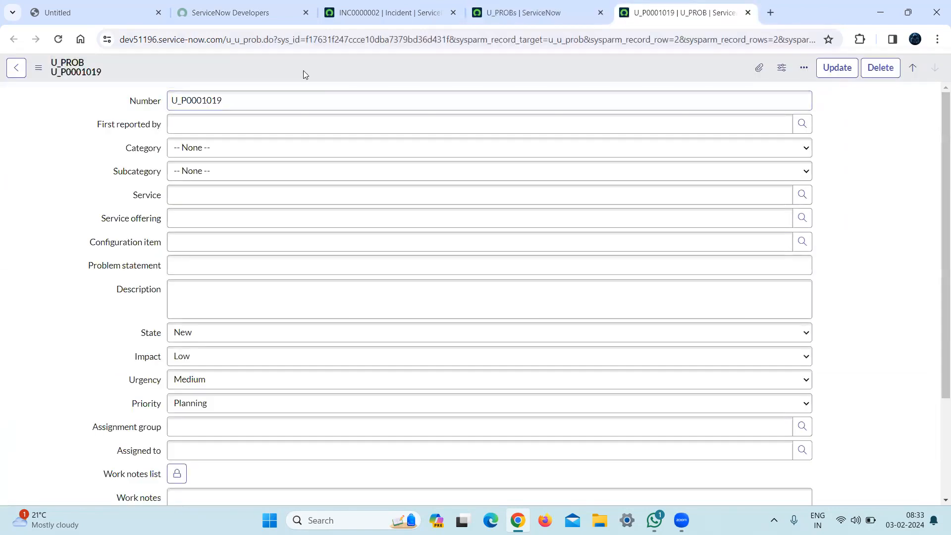
right_click(304, 70)
mouse_move(347, 125)
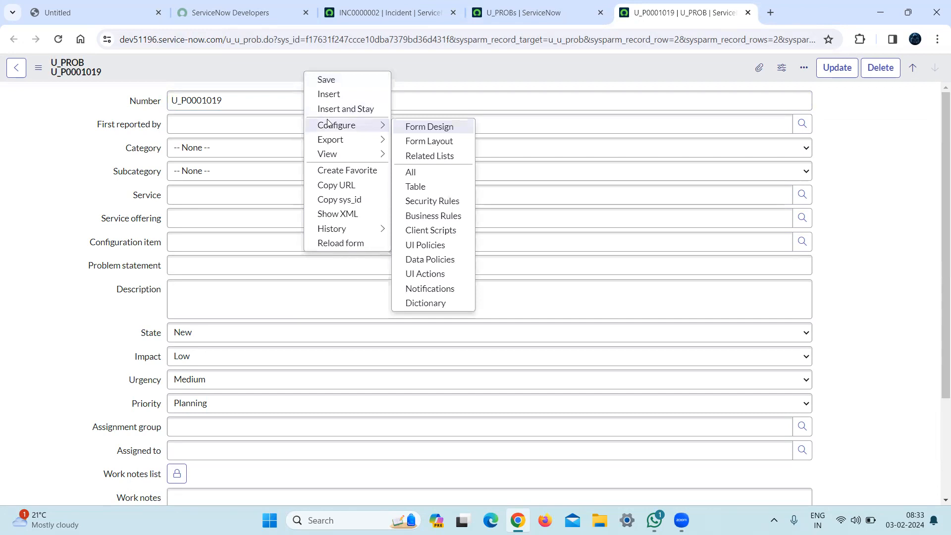
click(461, 133)
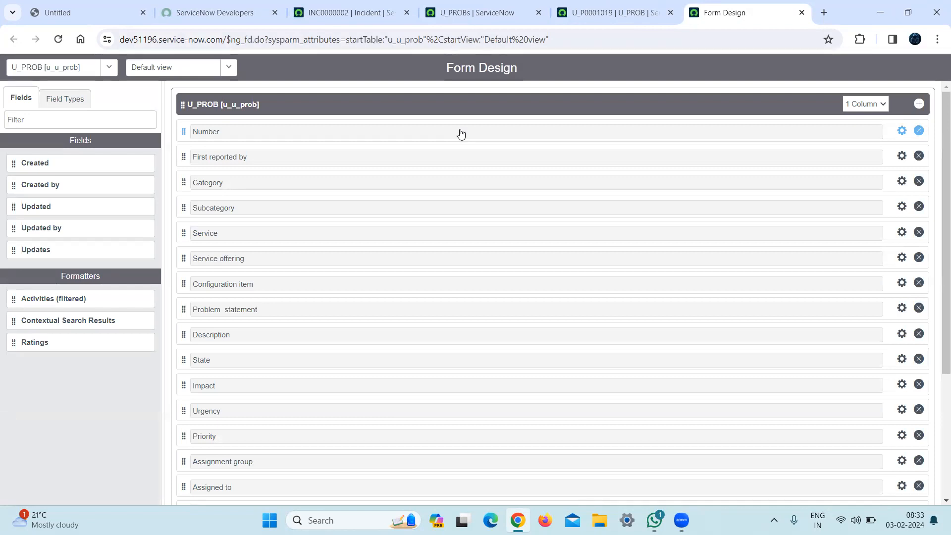
scroll(936, 400, down, 4)
scroll(936, 402, up, 4)
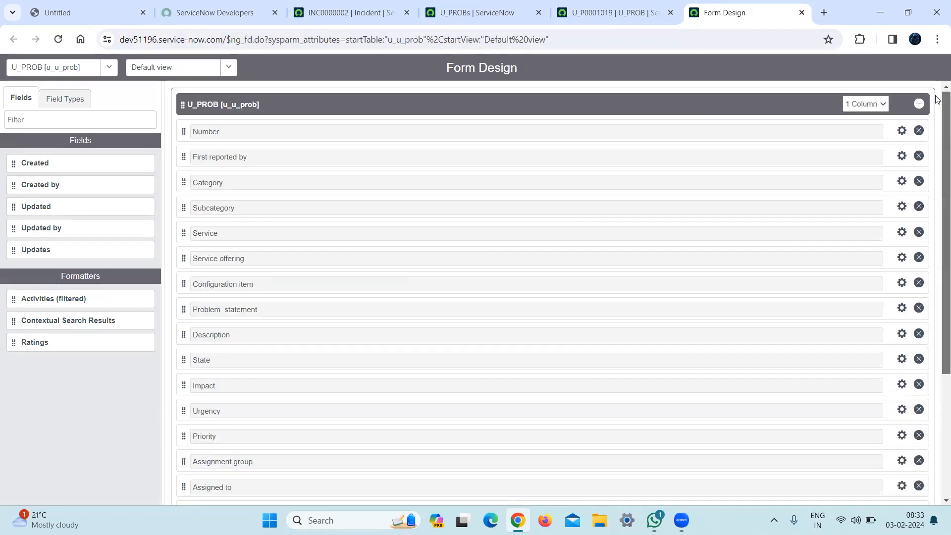
Set the U_PROB section to a 2 Column layout in Form Design.
click(871, 105)
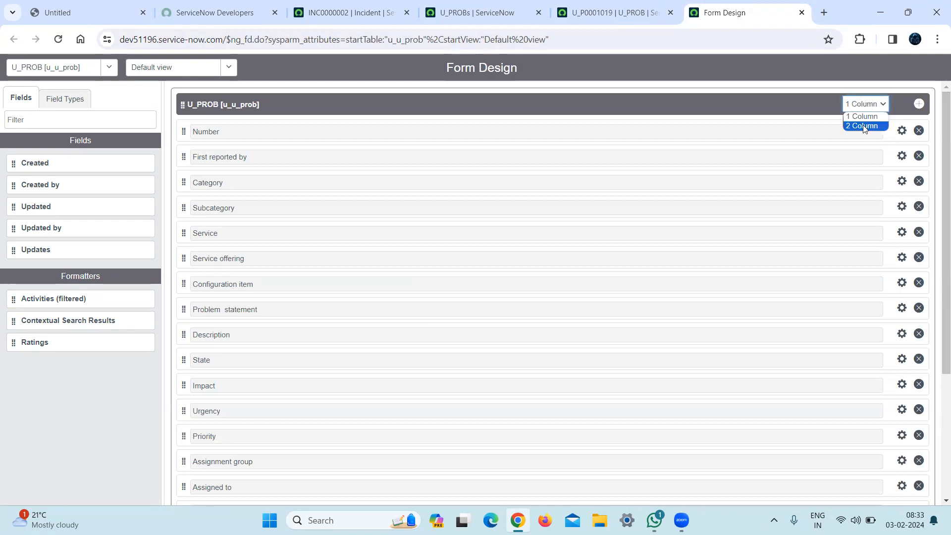
click(864, 127)
click(858, 101)
click(862, 117)
click(866, 104)
click(867, 136)
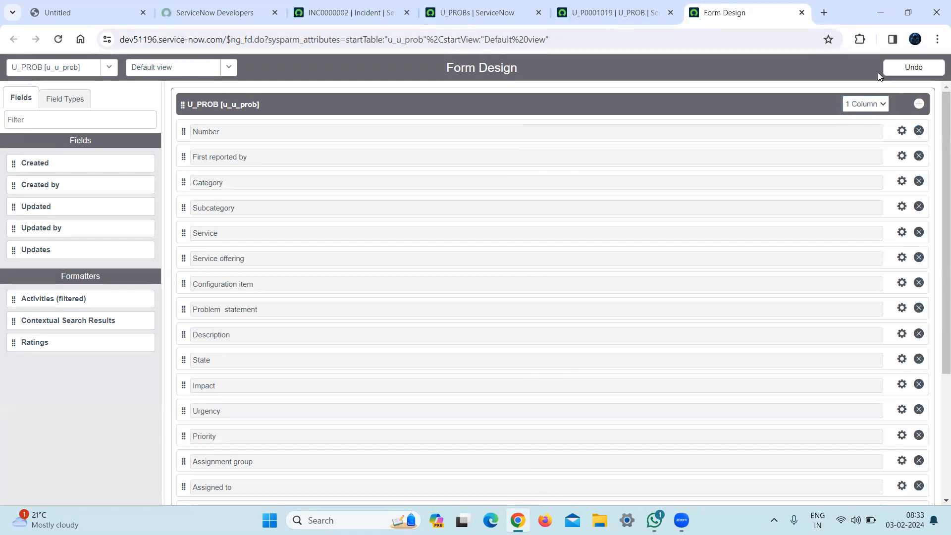
click(867, 106)
click(865, 126)
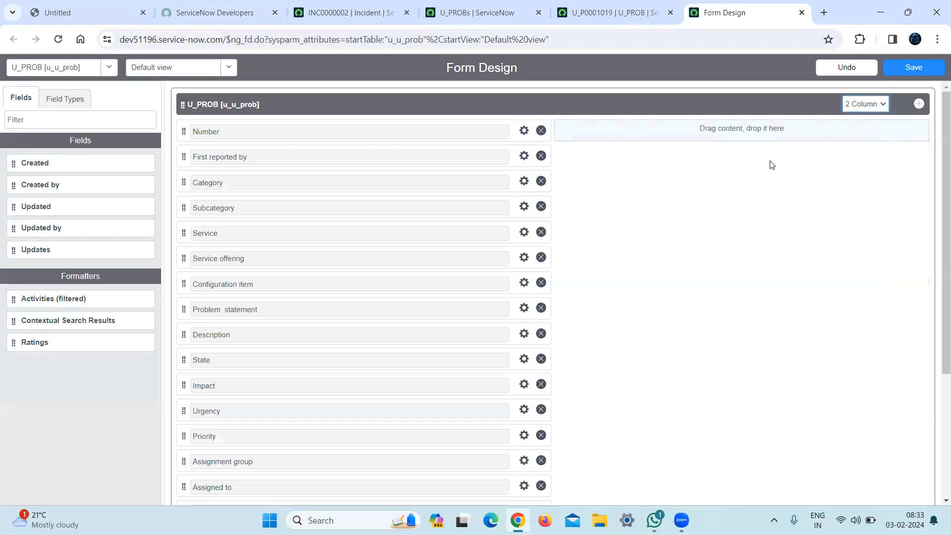
Open the Form Layout configuration of the U_PROB form from record U_P0001019.
click(644, 11)
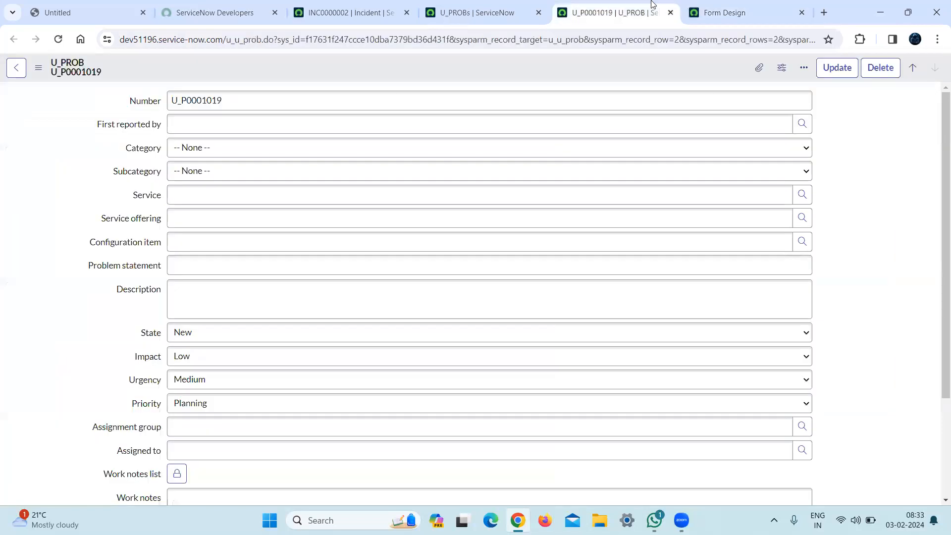
right_click(248, 76)
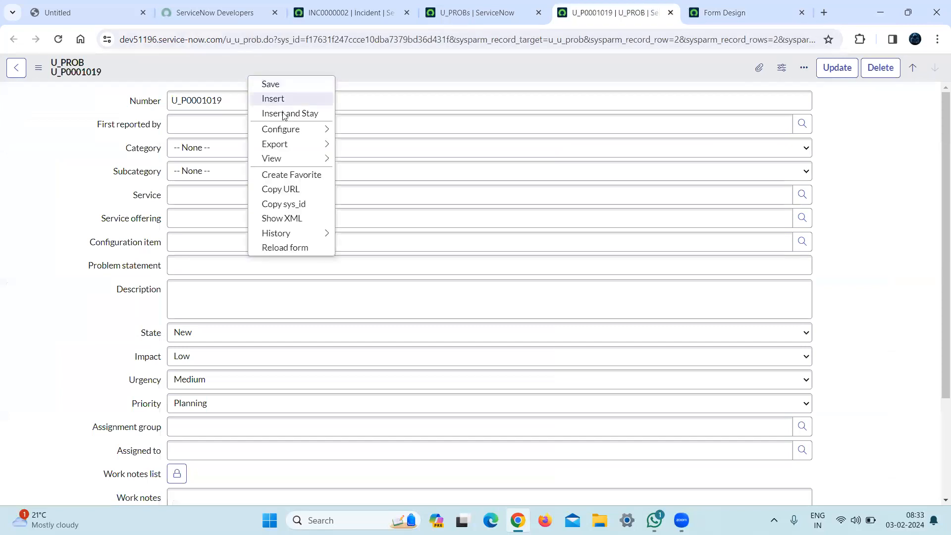
mouse_move(325, 129)
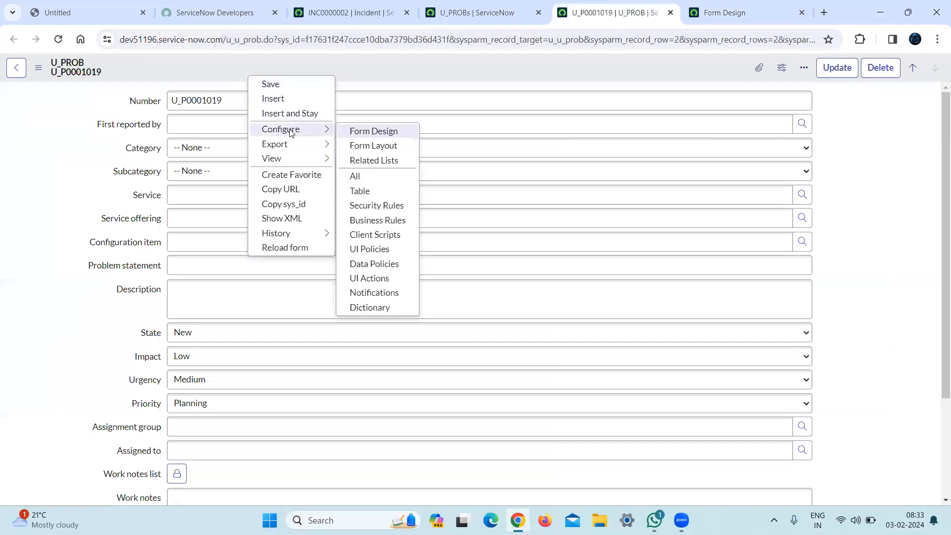
click(386, 146)
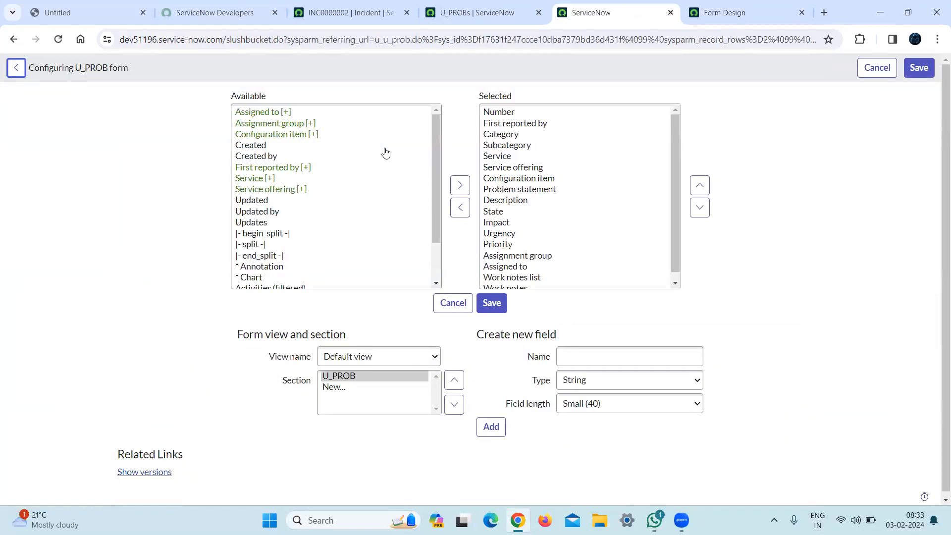
Add the begin_split element to the selected items of the U_PROB section in the Default view.
key(ctrl+a)
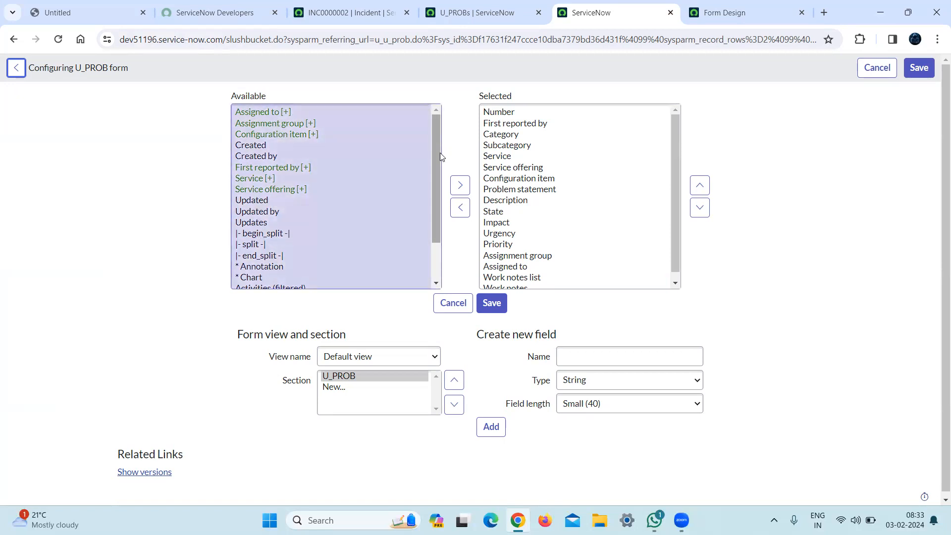
drag(434, 169, 434, 232)
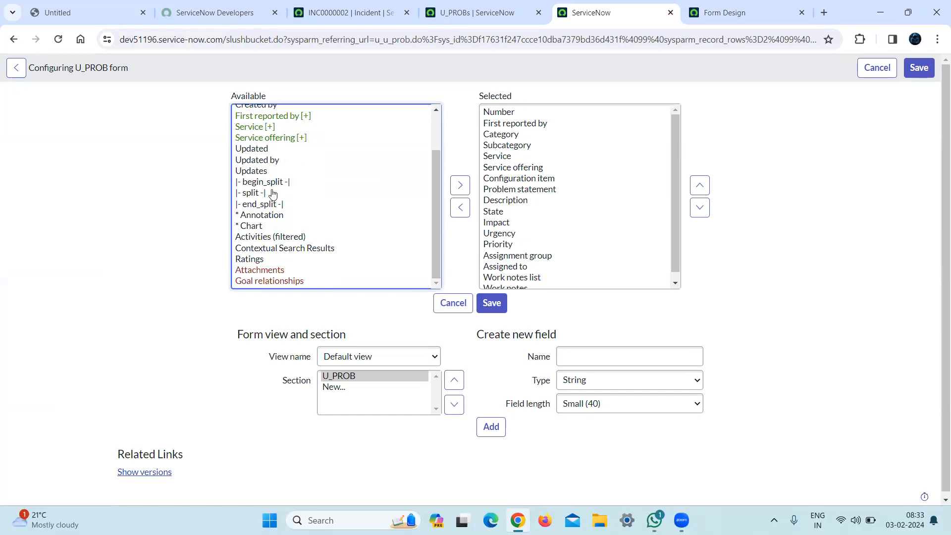
click(263, 198)
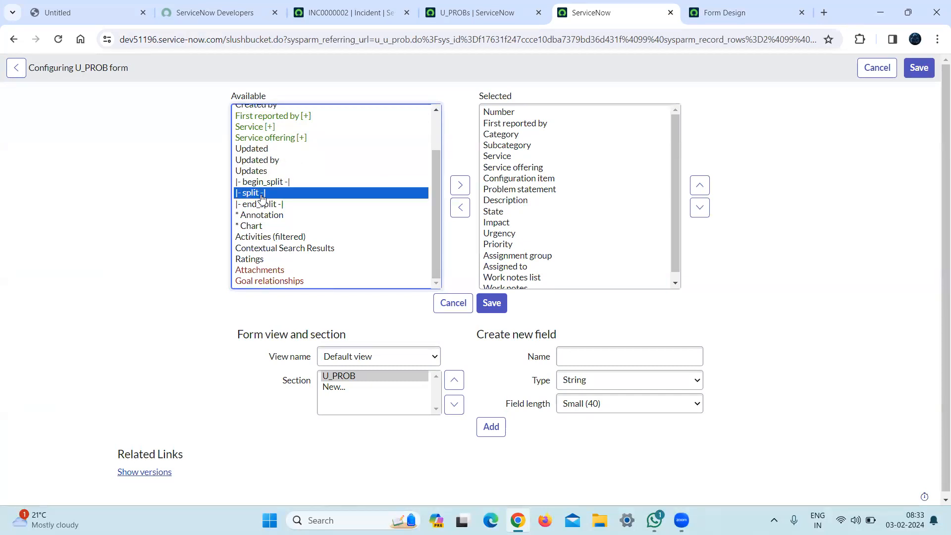
drag(299, 181, 261, 195)
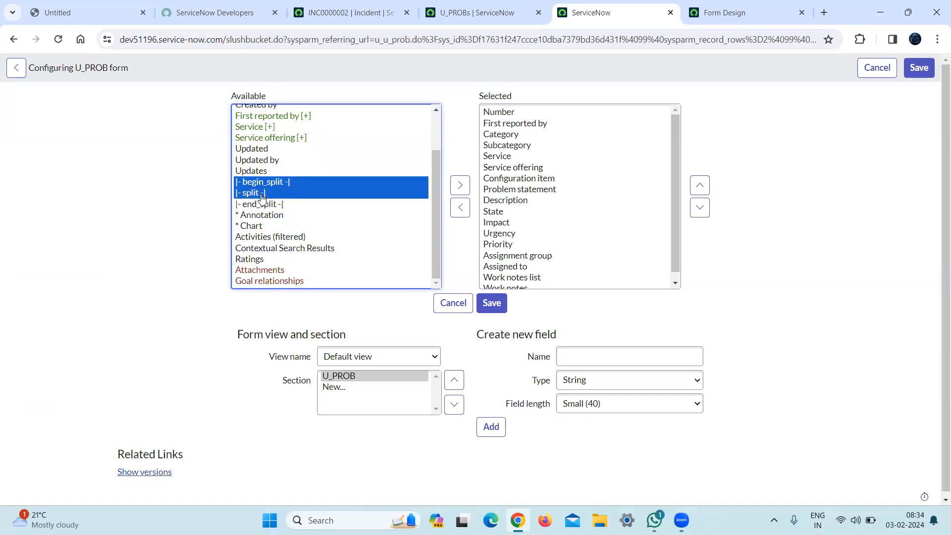
click(262, 195)
drag(317, 183, 538, 206)
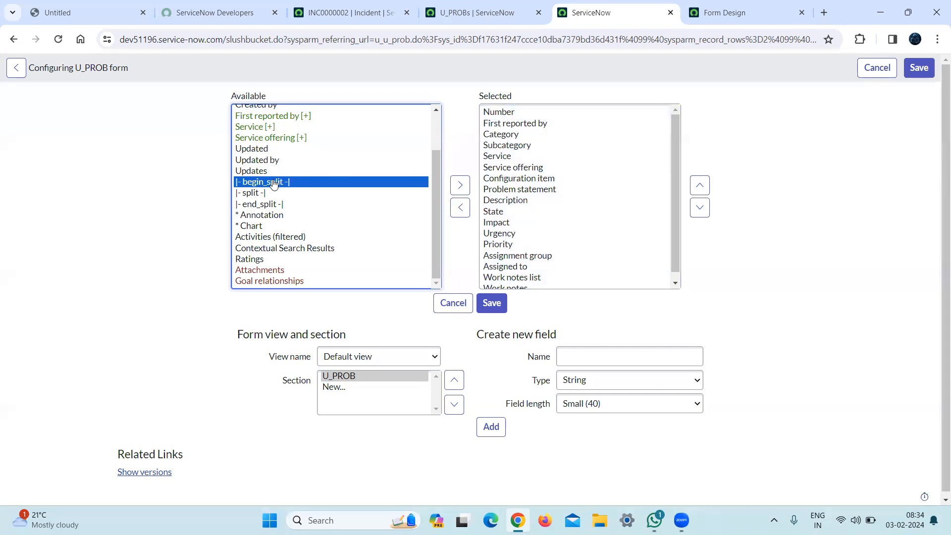
click(460, 185)
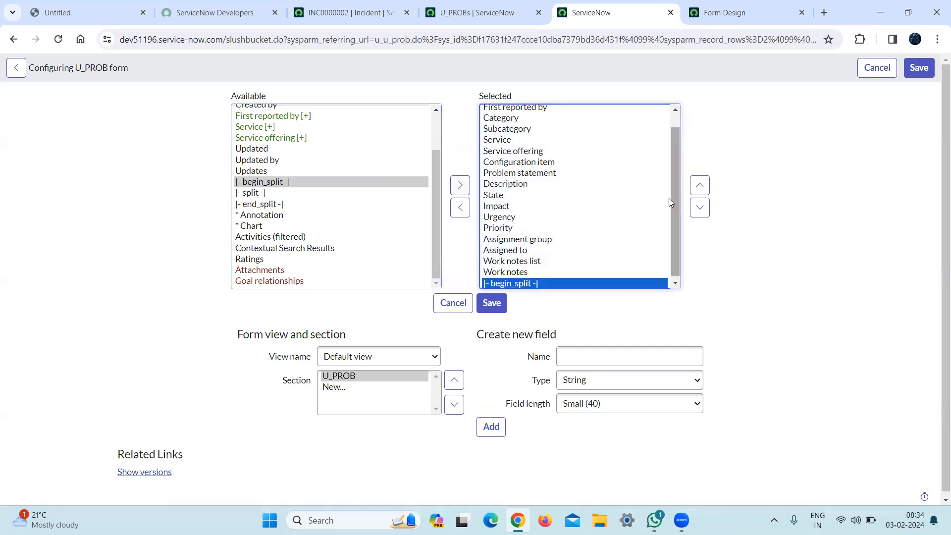
click(711, 191)
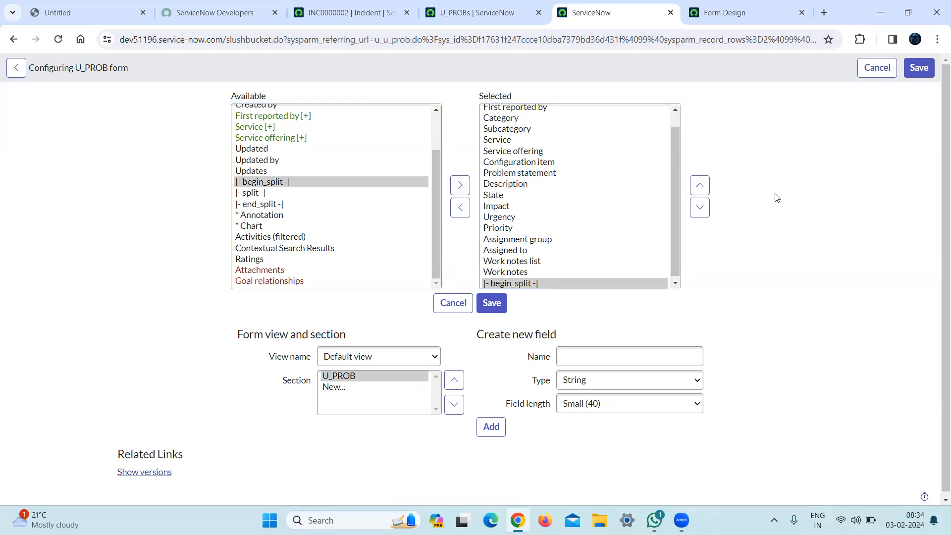
Position the begin_split element between Description and State in the selected items and save the U_PROB form layout.
click(700, 186)
click(701, 188)
click(700, 188)
click(701, 188)
click(701, 188)
click(701, 188)
click(700, 188)
click(700, 188)
click(700, 186)
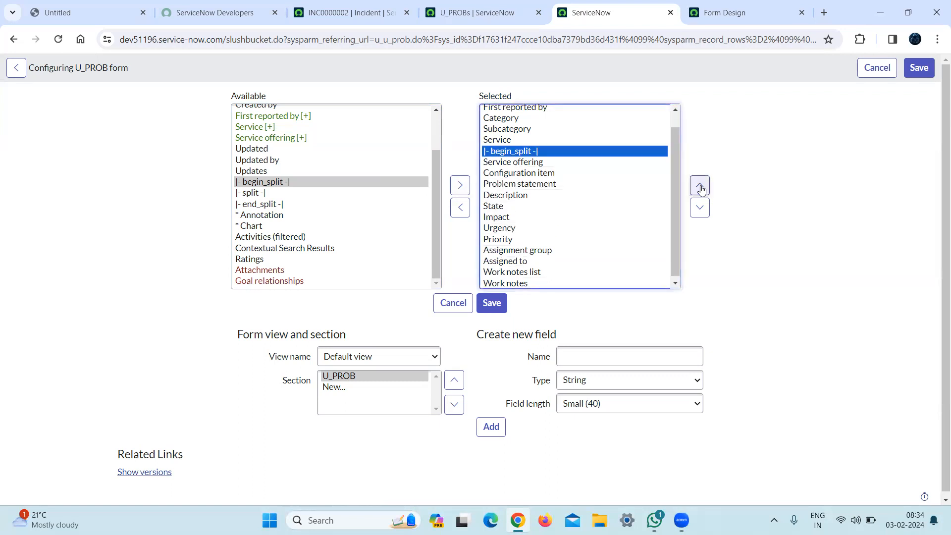
drag(672, 236, 670, 199)
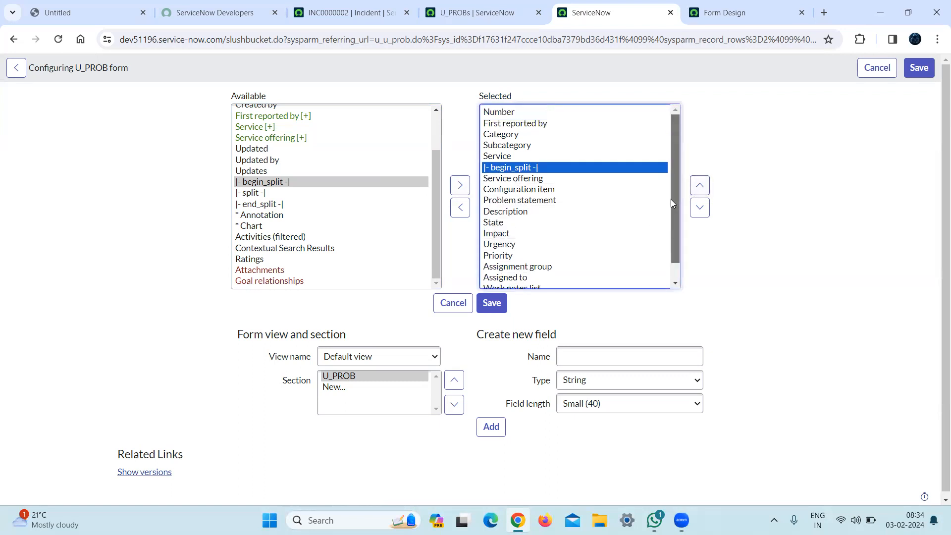
click(700, 208)
click(699, 208)
click(699, 208)
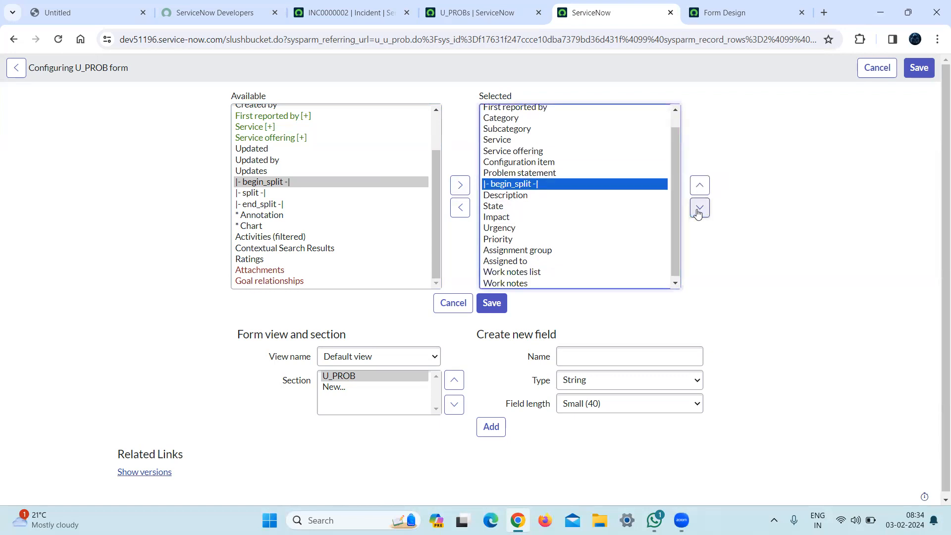
click(699, 208)
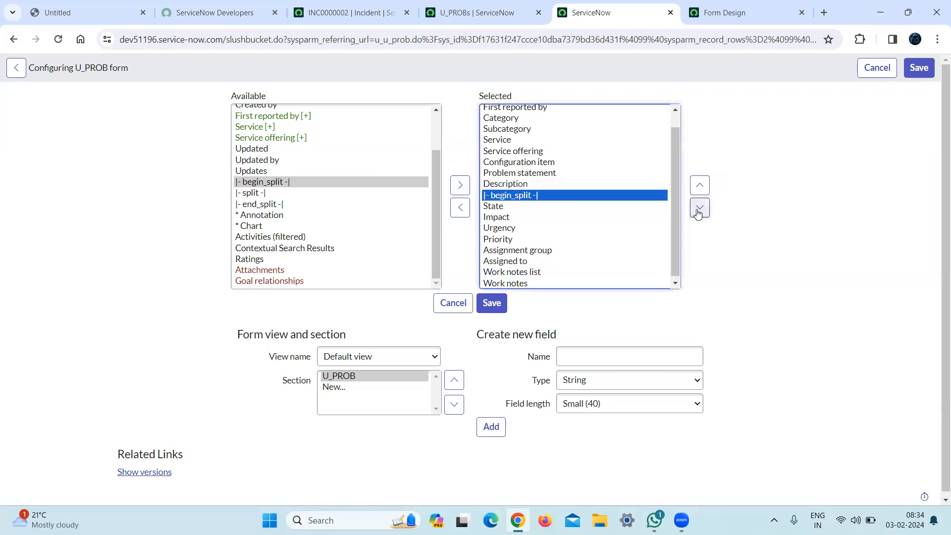
click(496, 307)
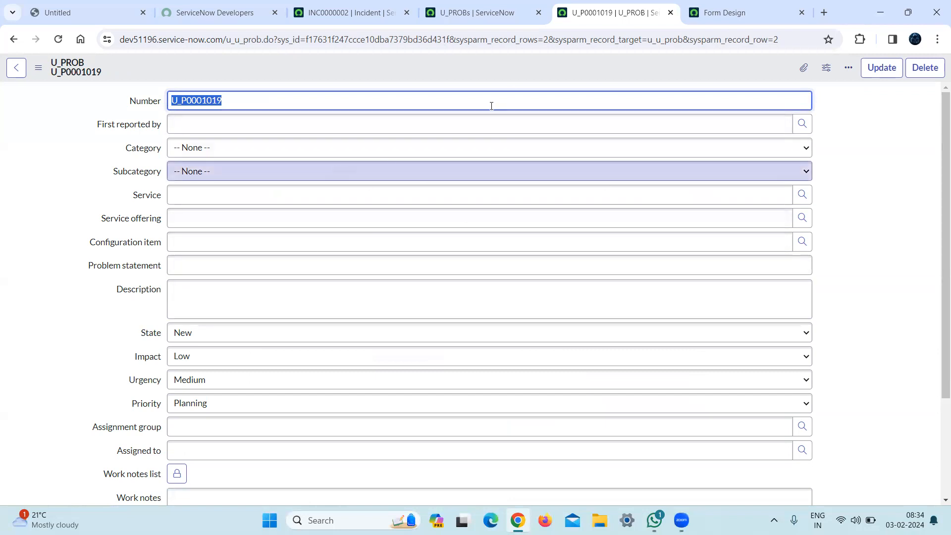
In Form Design, move Description, State, Problem statement, Impact, Urgency and Priority into the U_PROB section's second column and save.
click(744, 14)
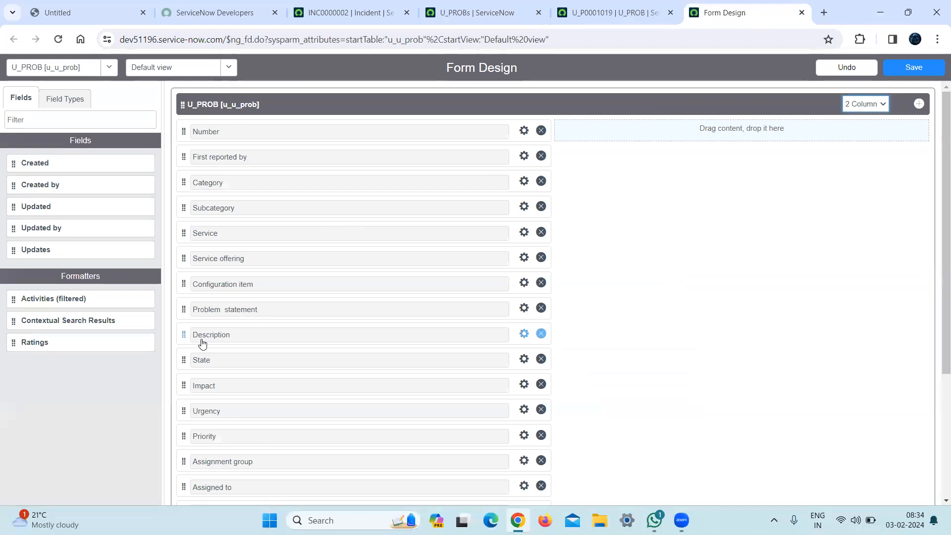
drag(181, 334, 599, 134)
drag(184, 334, 564, 165)
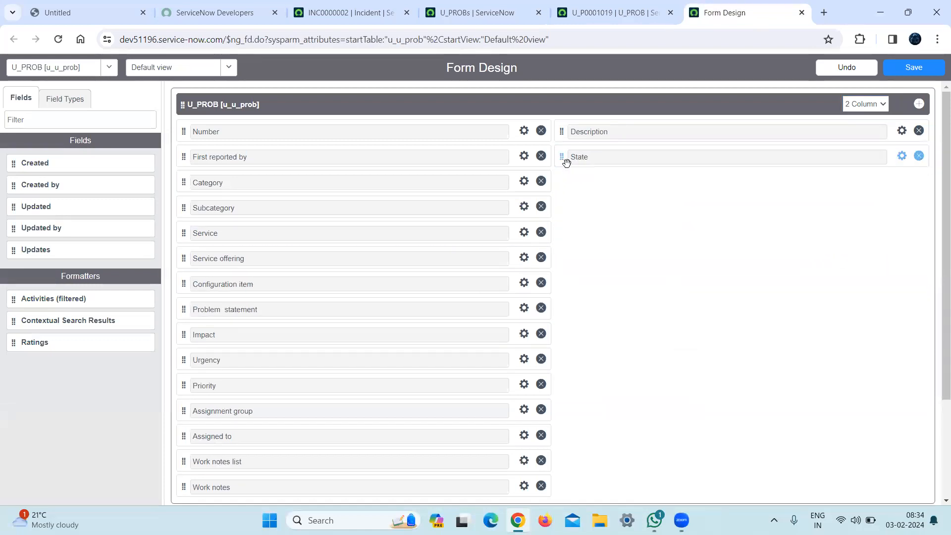
drag(181, 307, 582, 184)
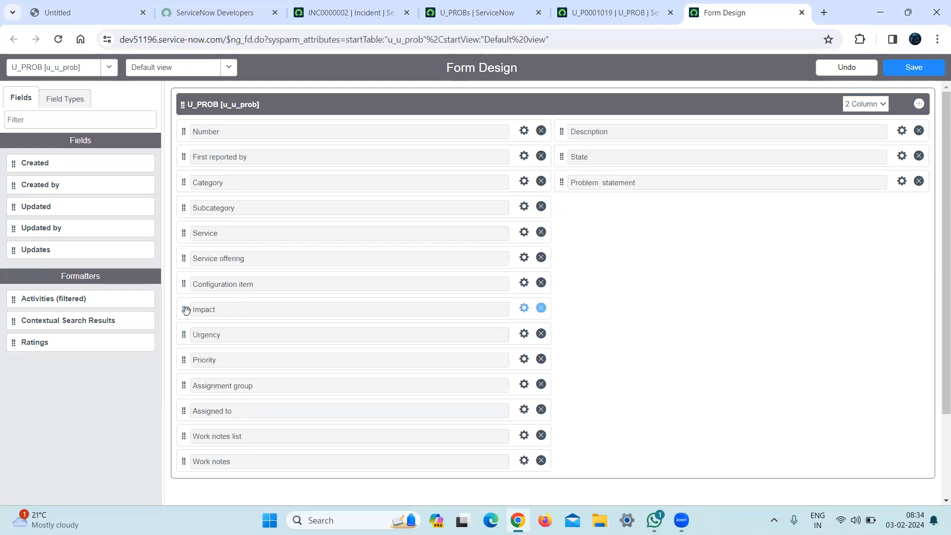
drag(183, 307, 576, 207)
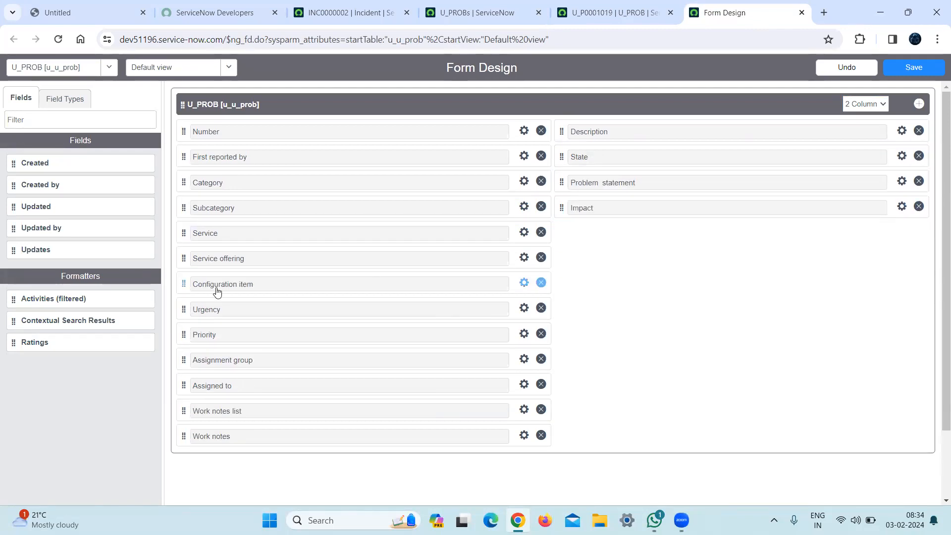
drag(184, 309, 565, 234)
drag(182, 308, 587, 256)
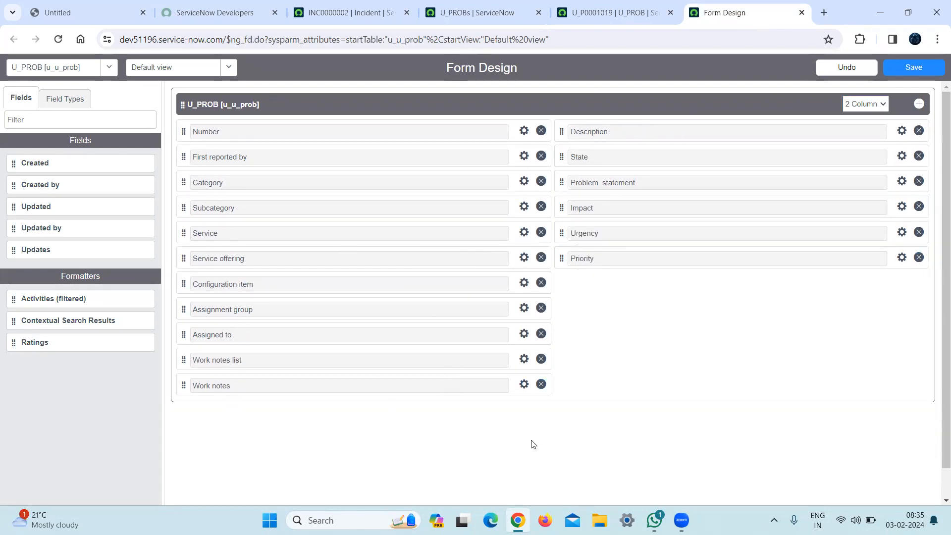
click(914, 70)
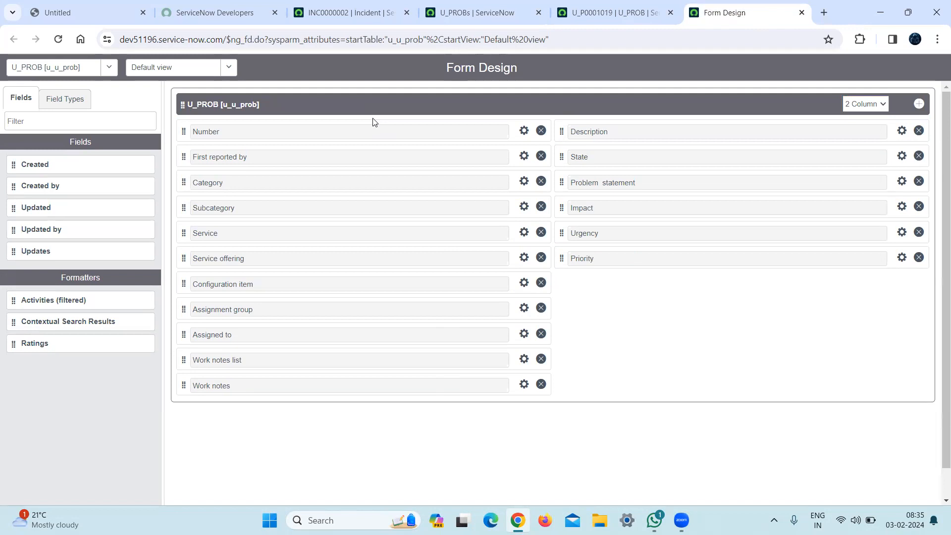
Reload record U_P0001019 to check its two-column field arrangement.
click(609, 15)
click(475, 39)
key(Return)
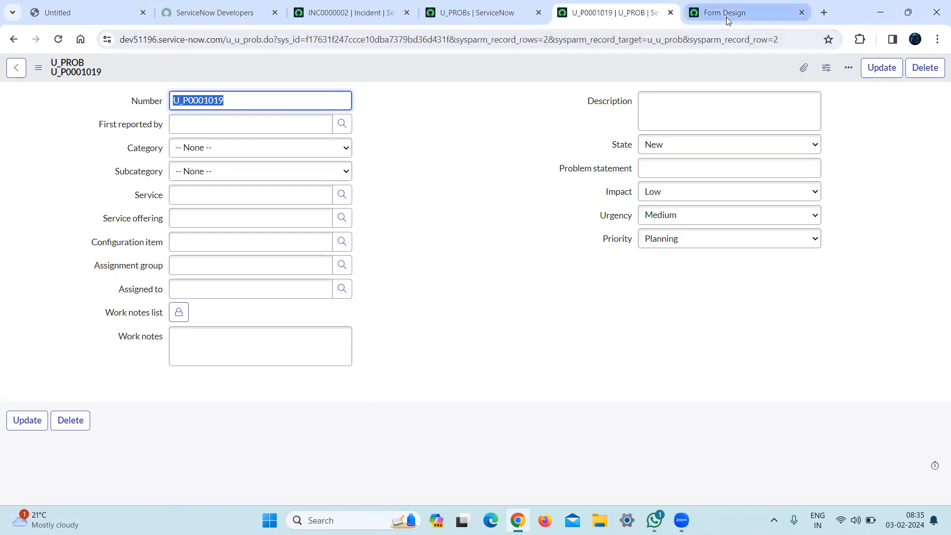
Add a new section after the U_PROB section in Form Design and set it to a 1 Column layout.
mouse_move(726, 17)
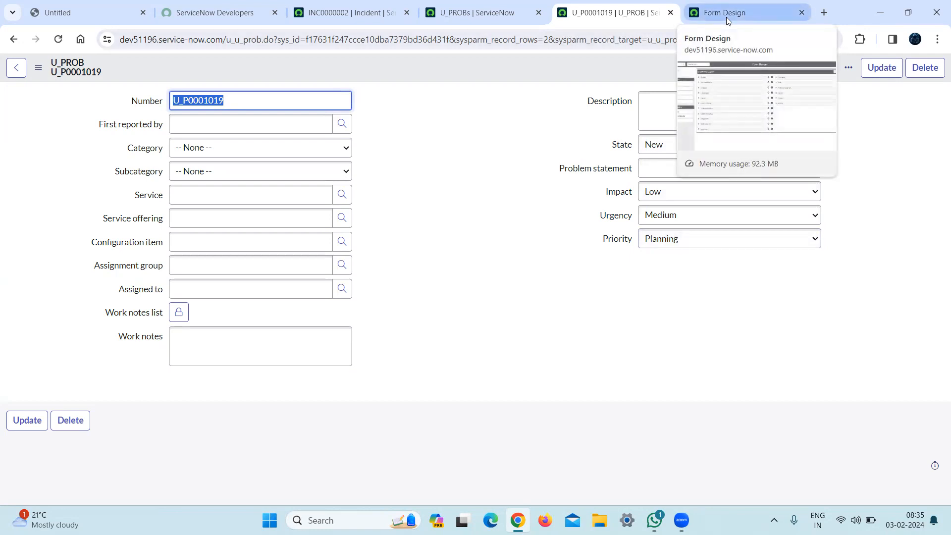
click(726, 17)
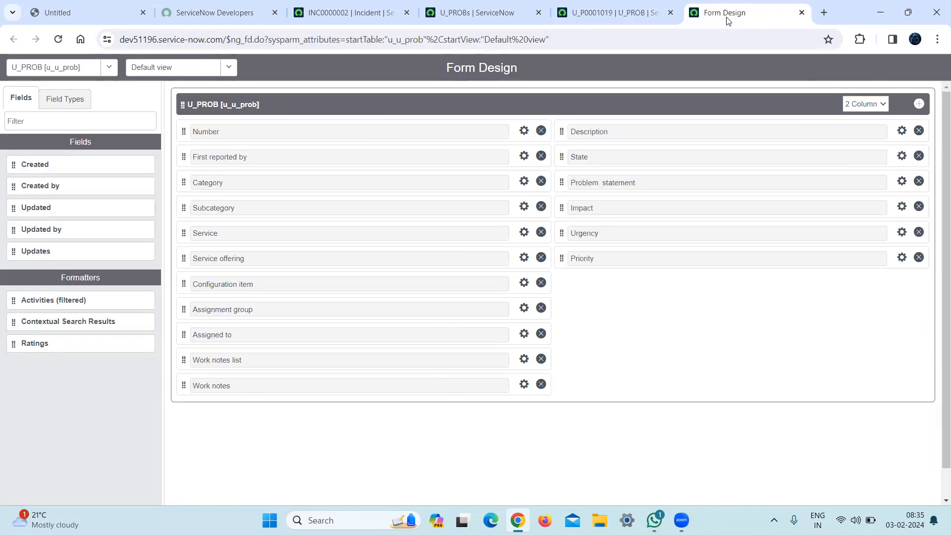
click(919, 104)
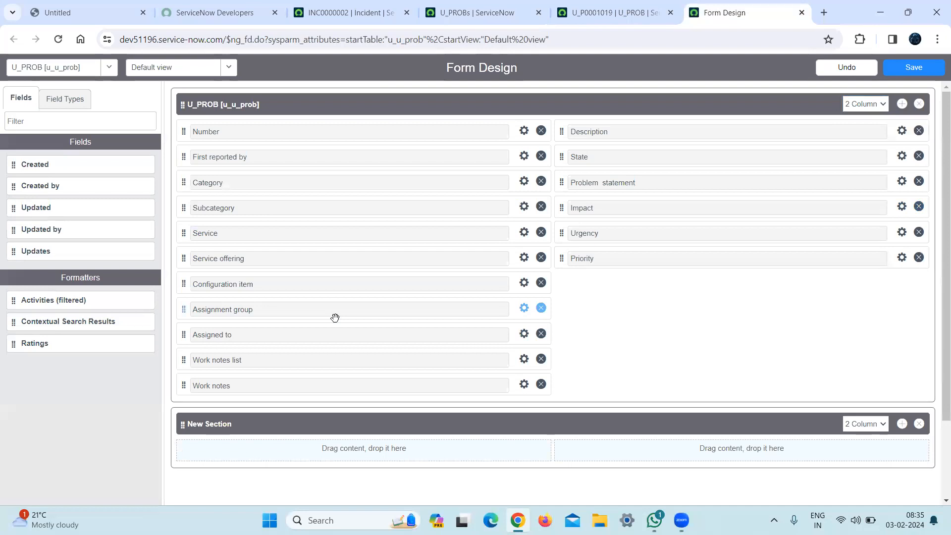
scroll(934, 278, down, 1)
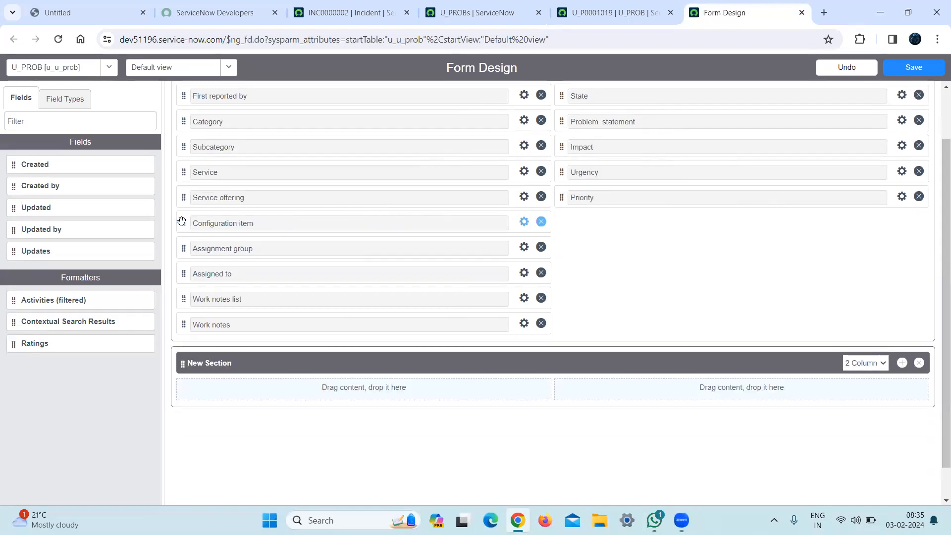
drag(219, 310, 184, 214)
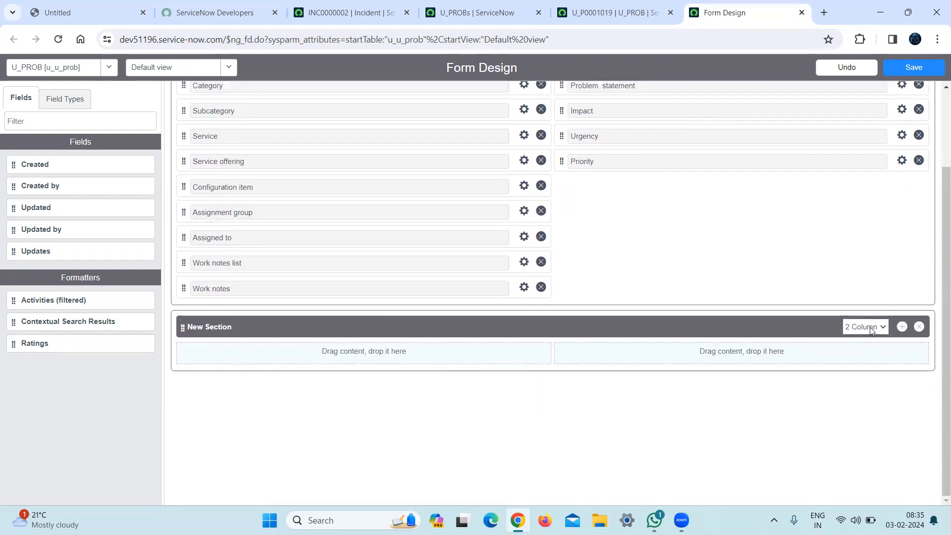
click(867, 341)
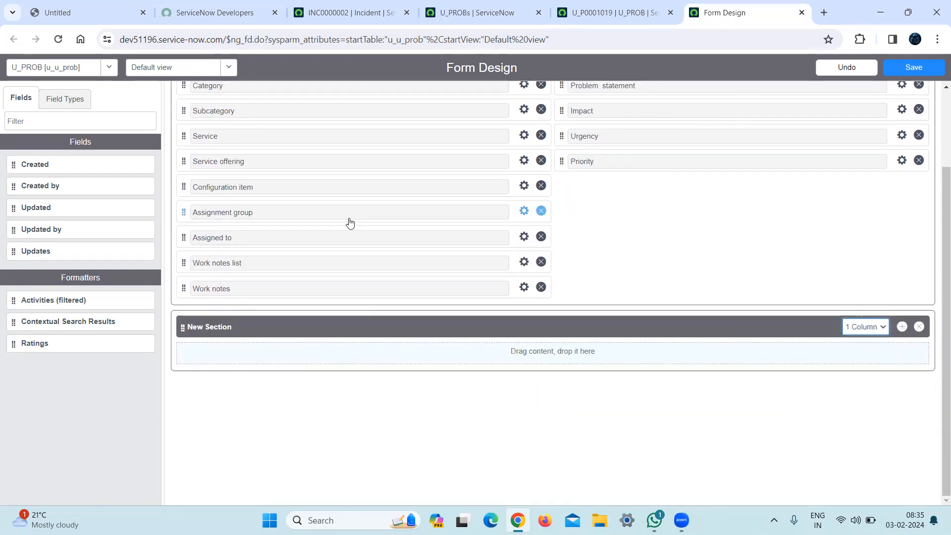
Move Configuration item, Assignment group, Assigned to, Work notes list and Work notes into New Section, and save the form design.
drag(182, 185, 222, 355)
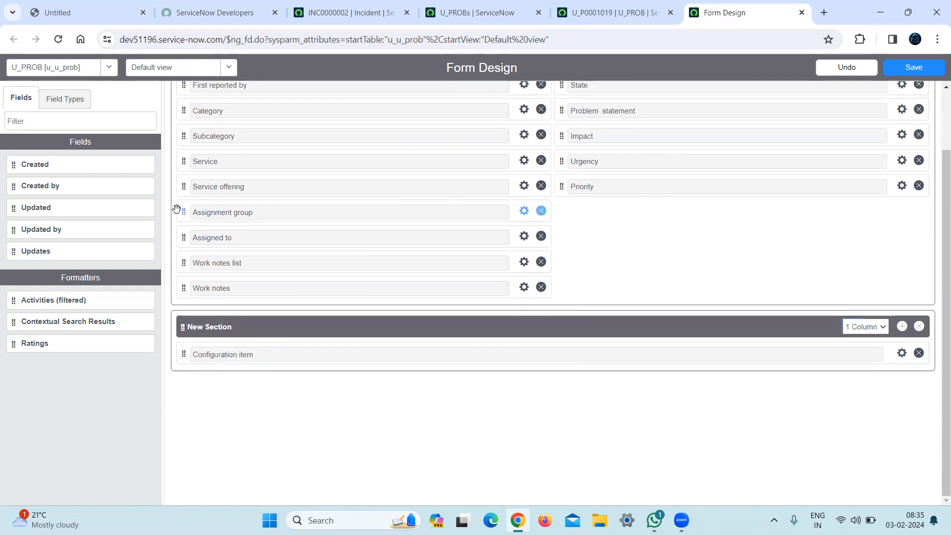
drag(181, 213, 243, 336)
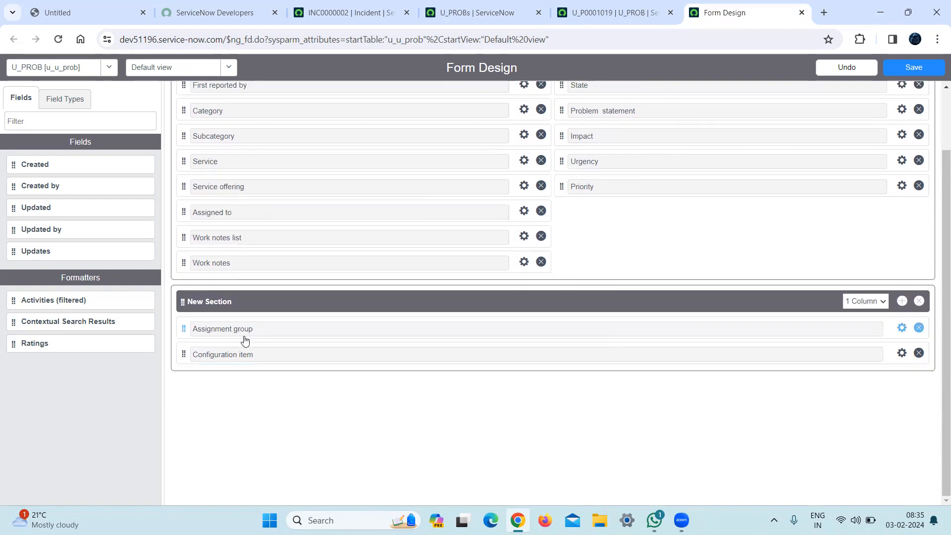
drag(190, 216, 213, 333)
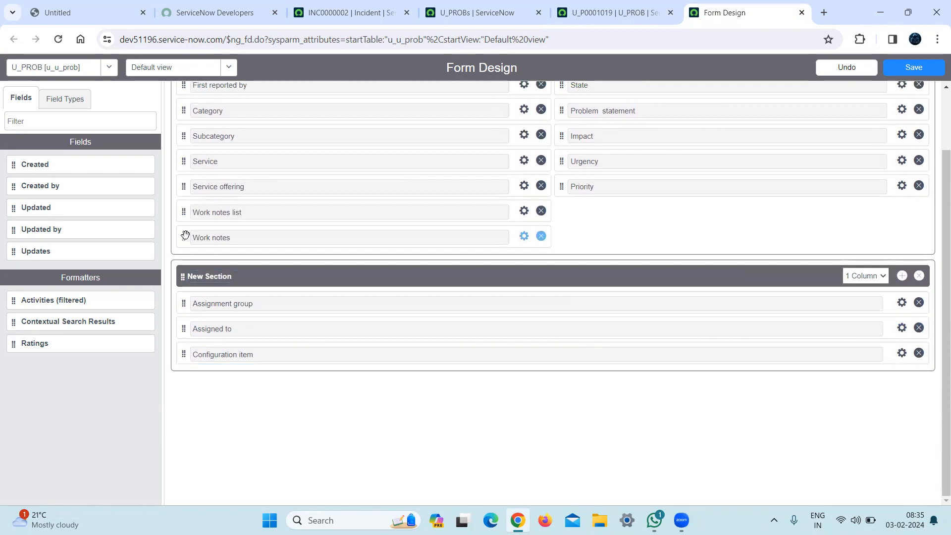
drag(178, 214, 186, 301)
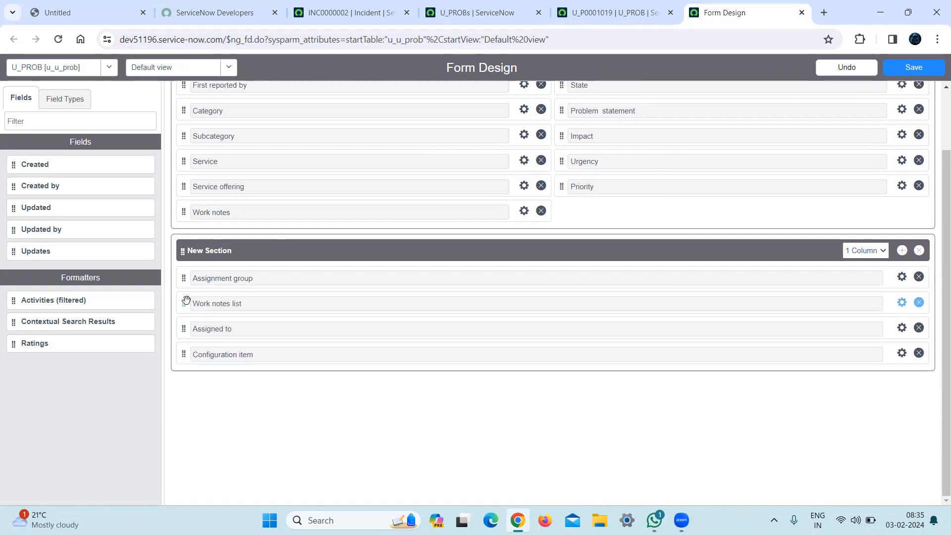
drag(181, 211, 206, 277)
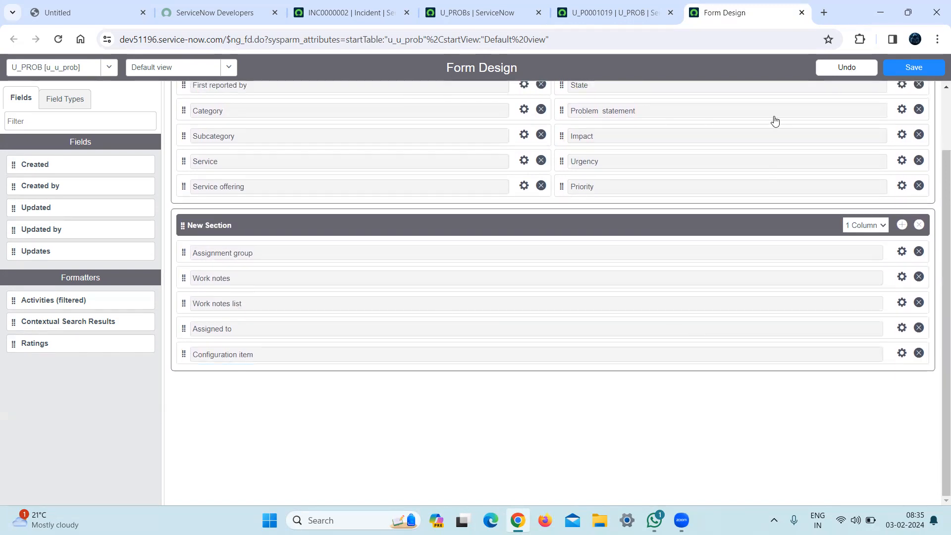
click(915, 69)
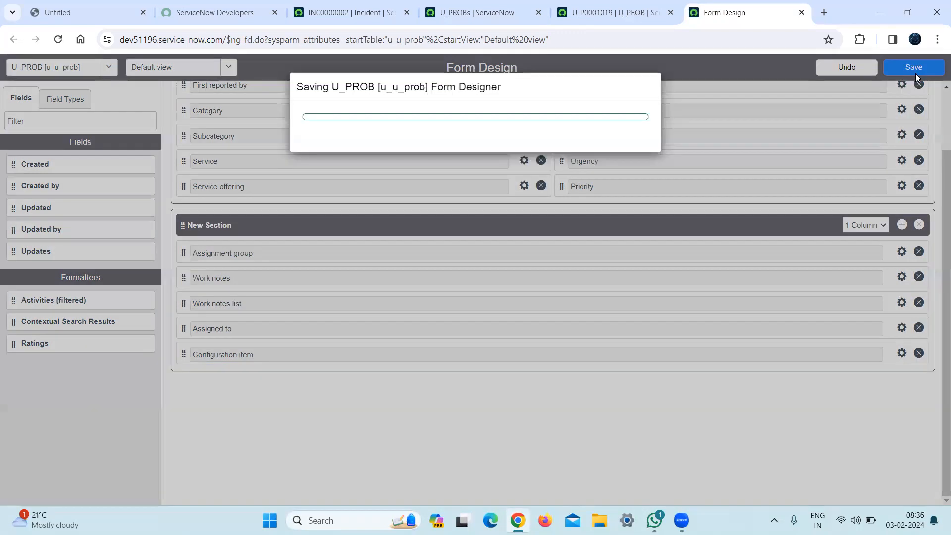
Reload record U_P0001019 to check the fields placed under New Section.
mouse_move(618, 9)
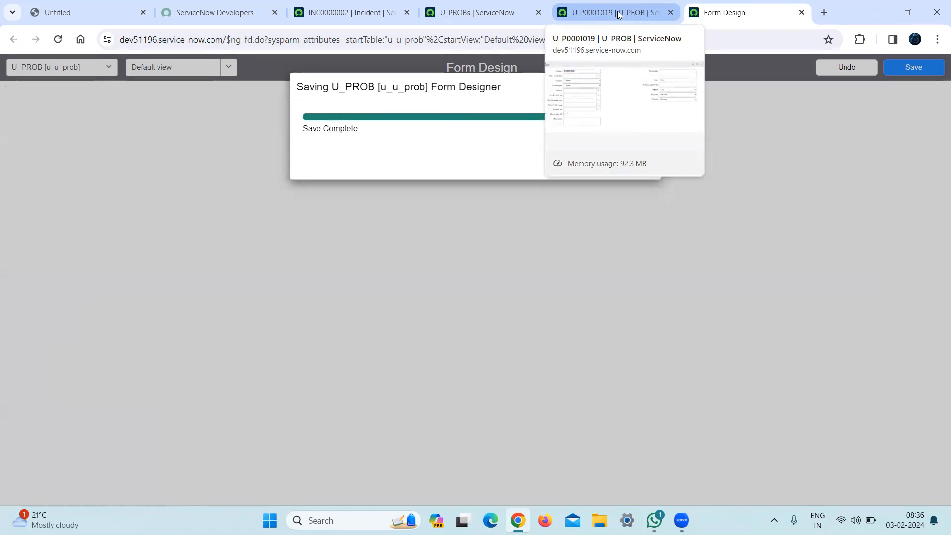
click(618, 13)
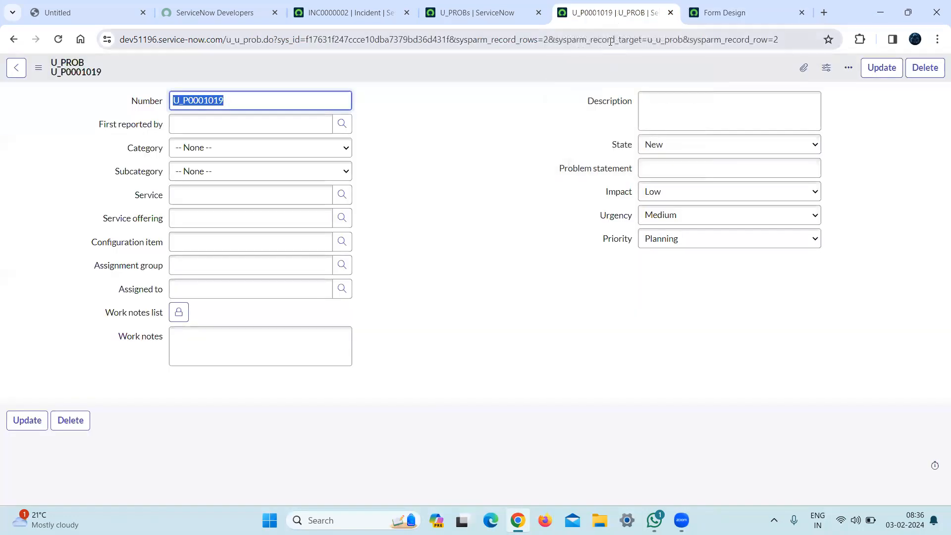
click(610, 40)
key(Return)
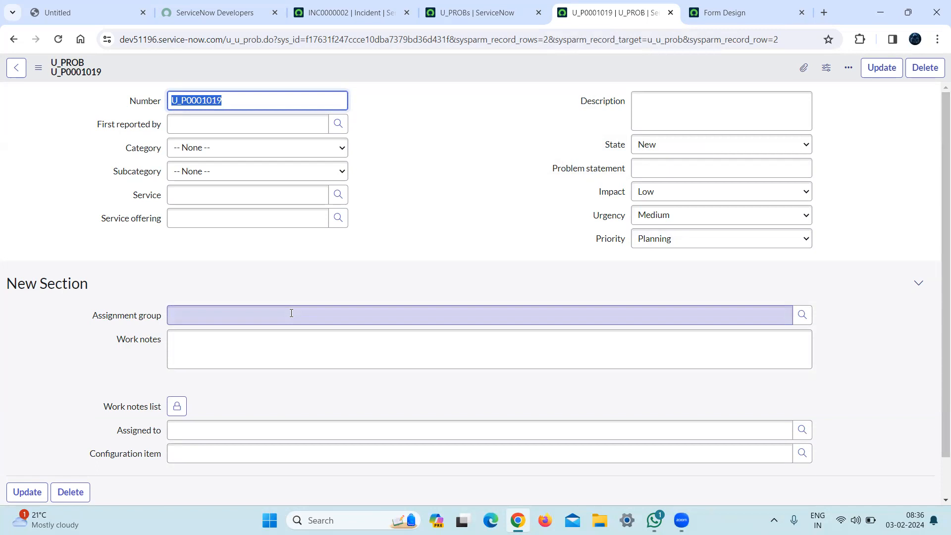
Review the available column layout options for New Section in Form Design.
click(716, 11)
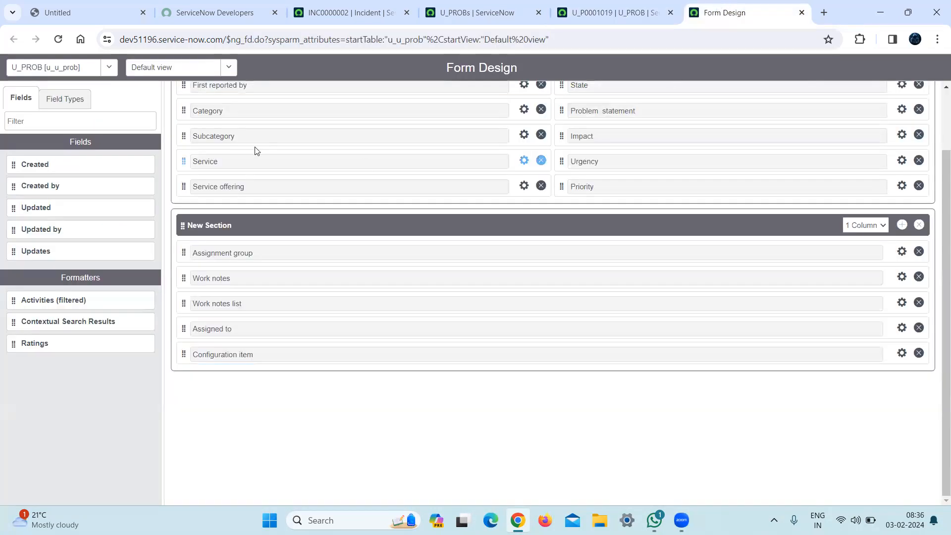
click(877, 227)
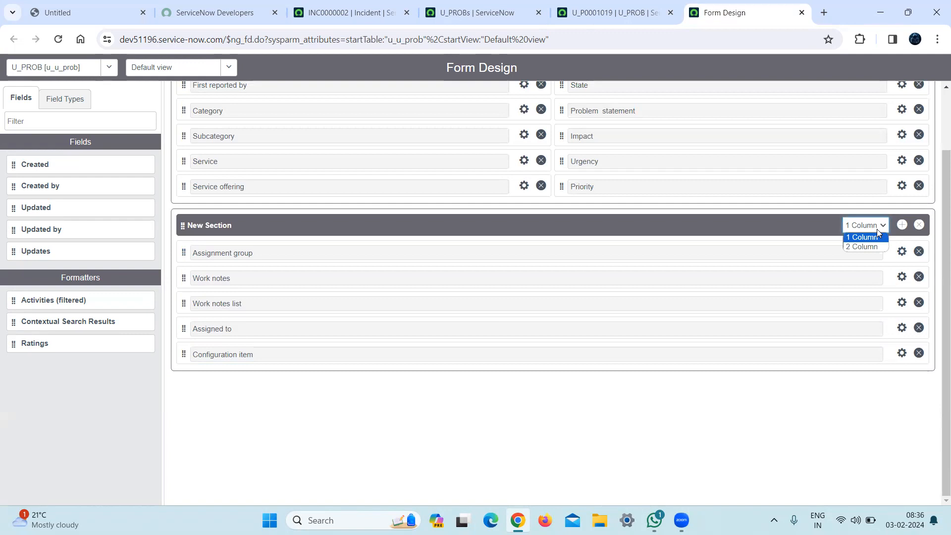
click(605, 431)
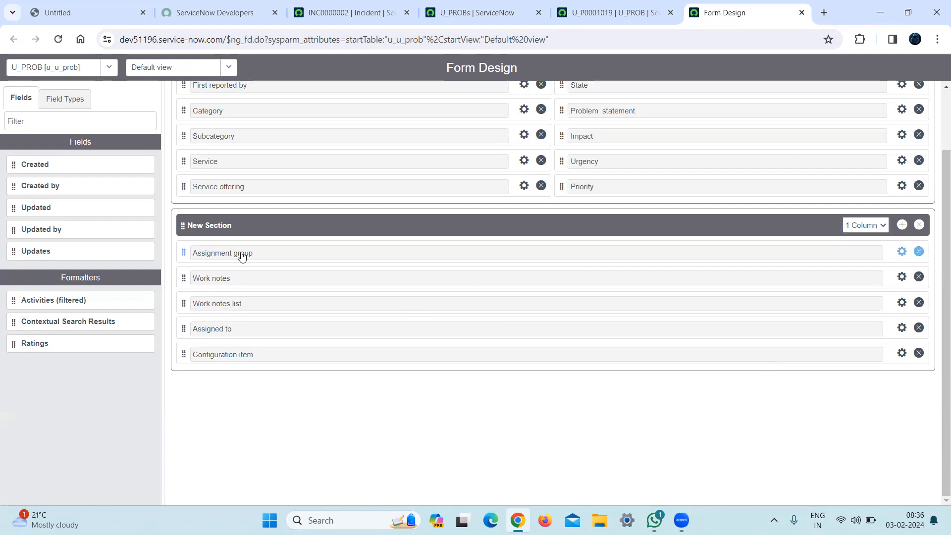
click(874, 229)
click(597, 372)
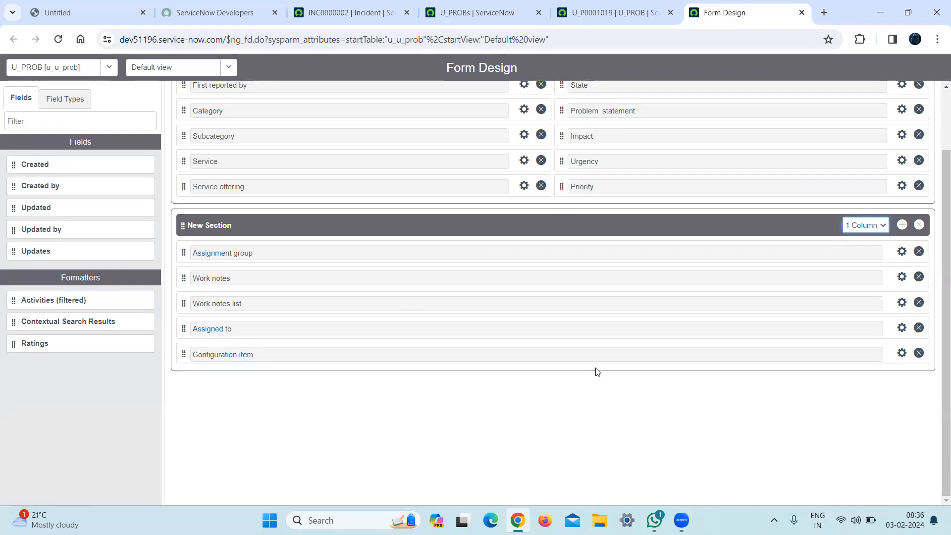
Compare the U_PROB record with incident INC0000002, and close the U_PROBs list and the U_P0001019 record.
click(607, 6)
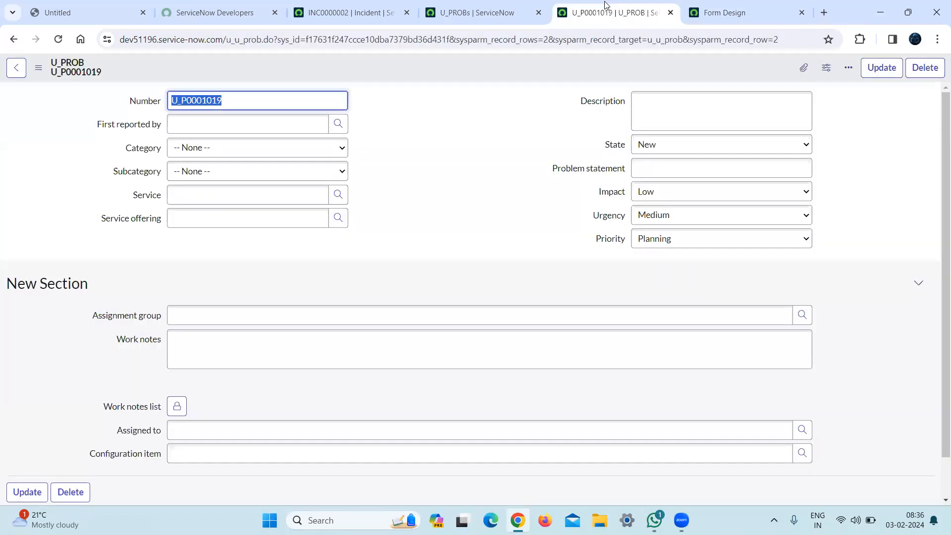
click(405, 5)
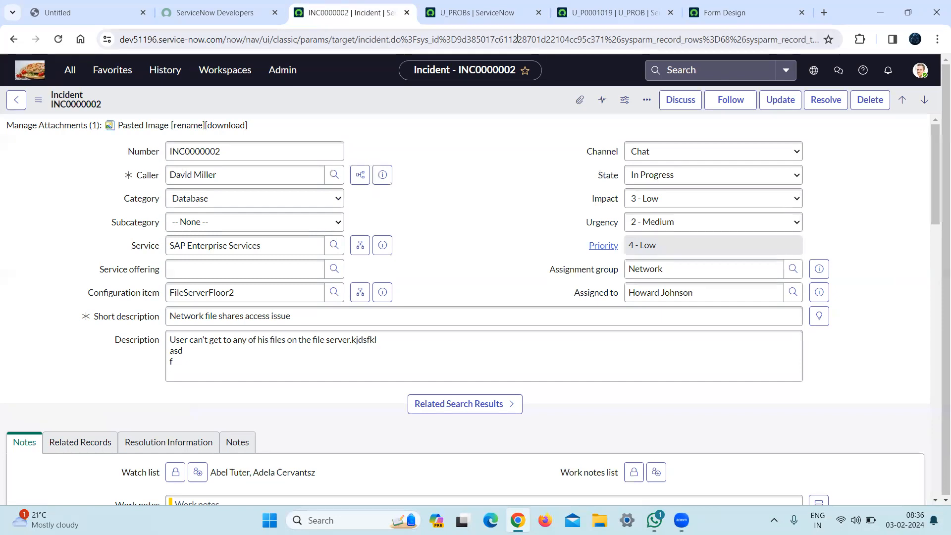
click(487, 15)
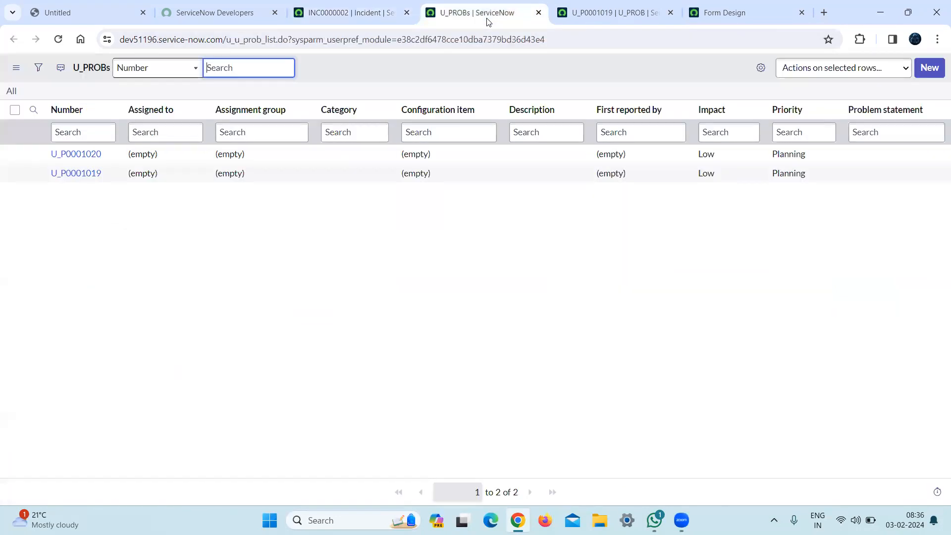
click(539, 14)
click(539, 14)
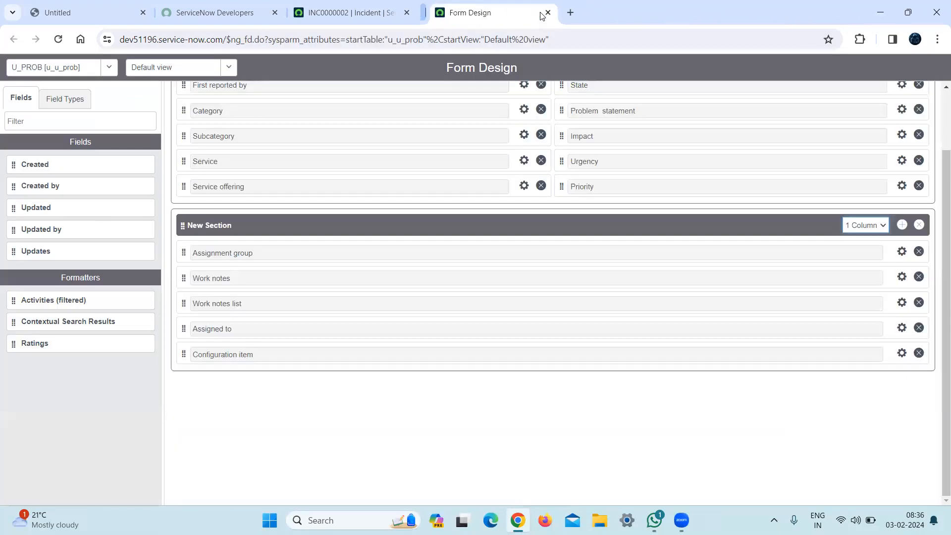
Close Form Design, view the U_PROBs list in a separate tab, and close that list.
click(540, 13)
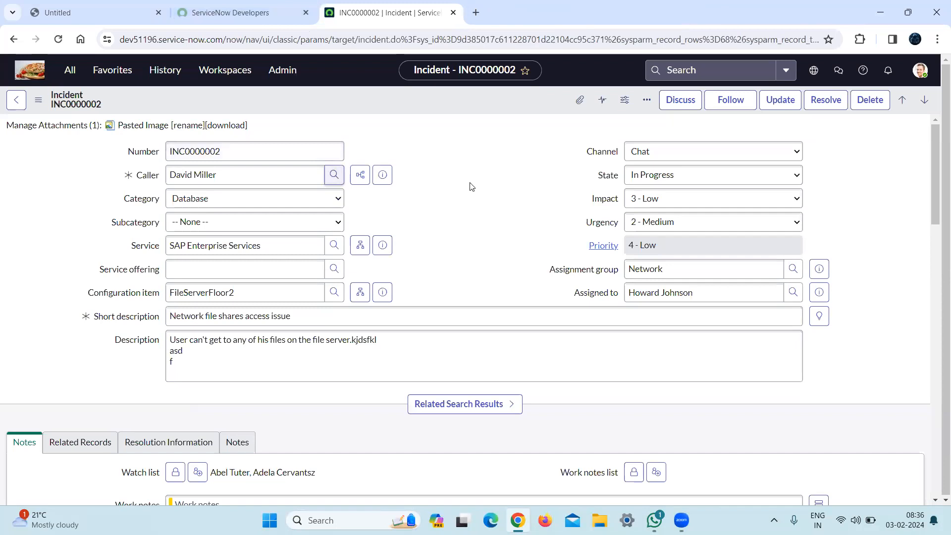
click(64, 74)
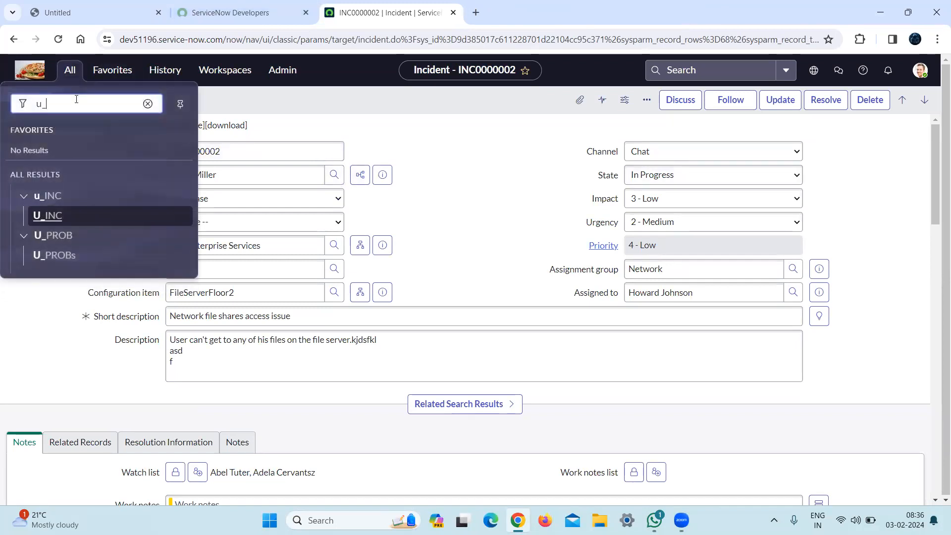
middle_click(49, 256)
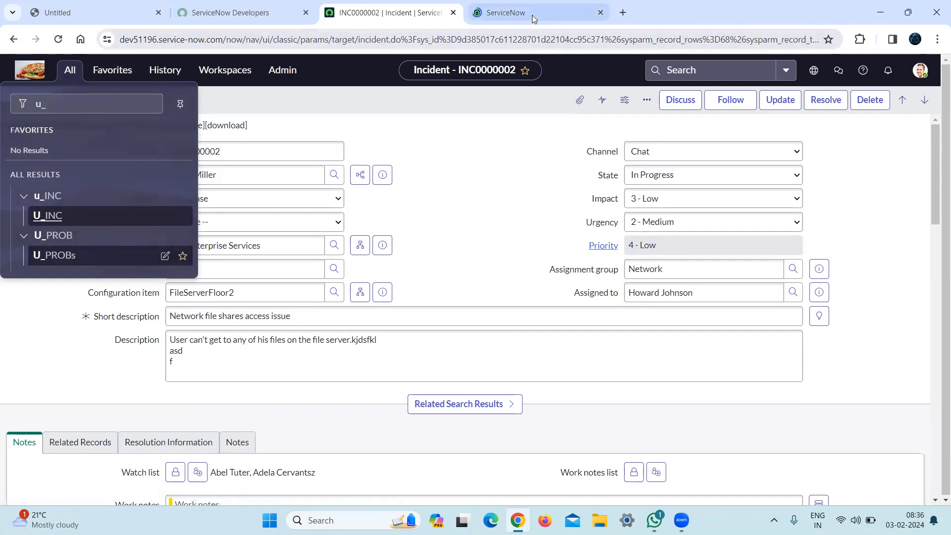
click(532, 15)
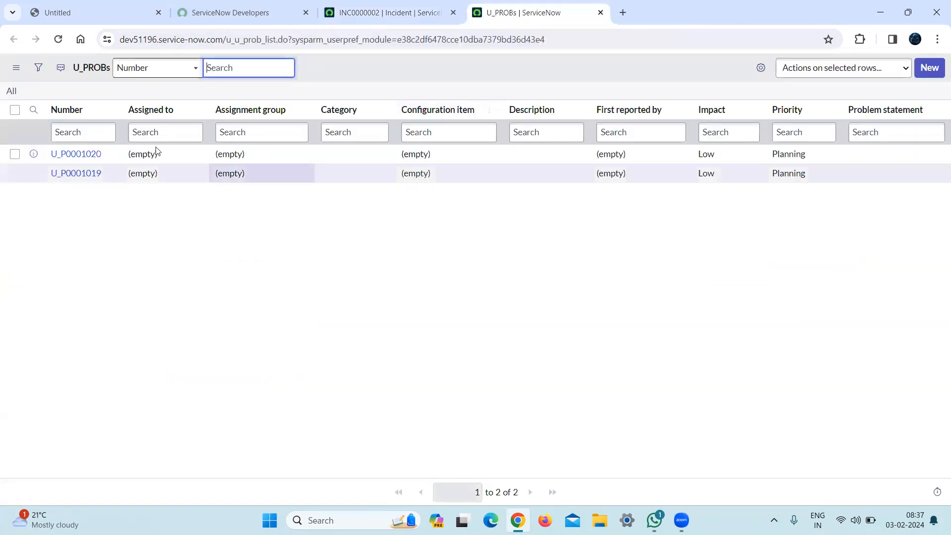
click(600, 13)
Open the standard Problems list using problem.list in the navigator filter.
click(68, 78)
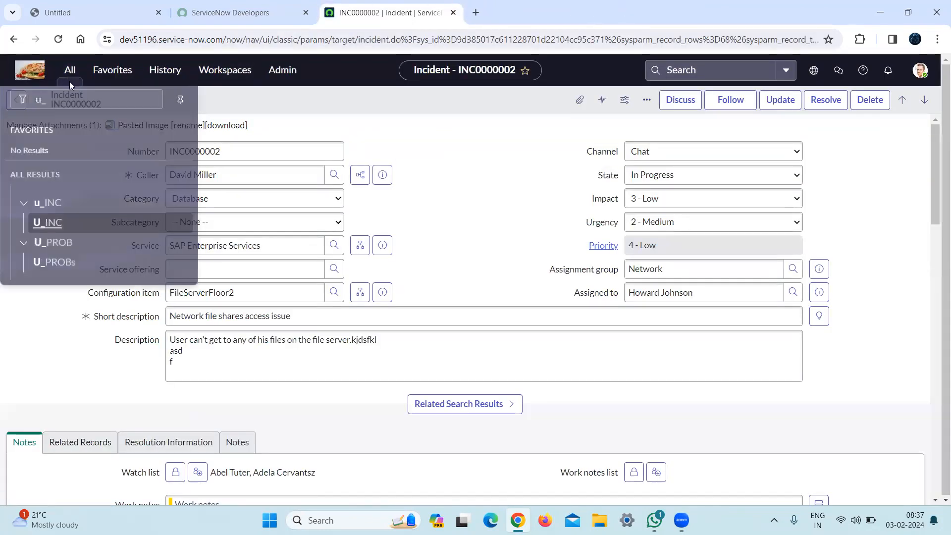
text(ro)
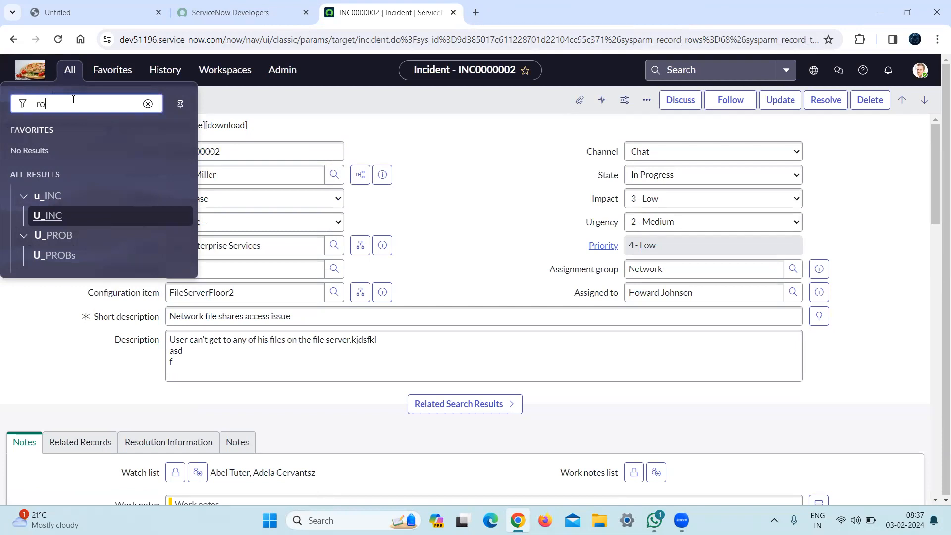
key(BackSpace)
key(BackSpace)
text(pro)
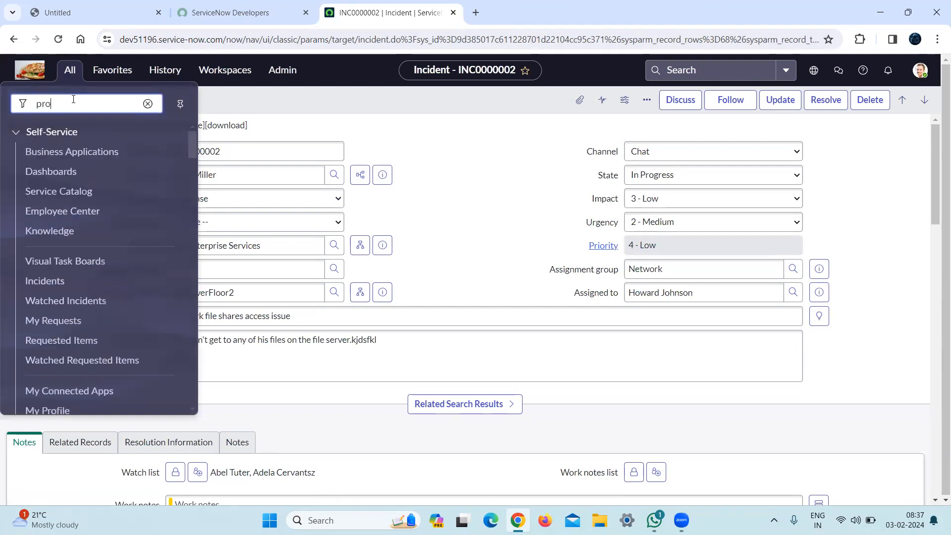
text(blem.l)
key(Return)
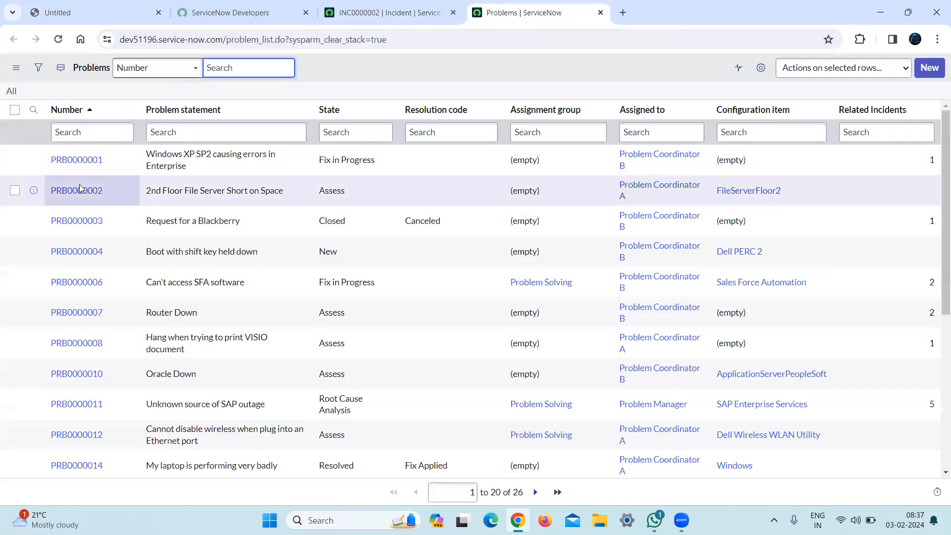
Open problem PRB0000002 in its own tab and confirm it to advance its state to Root Cause Analysis.
ctrl+click(79, 191)
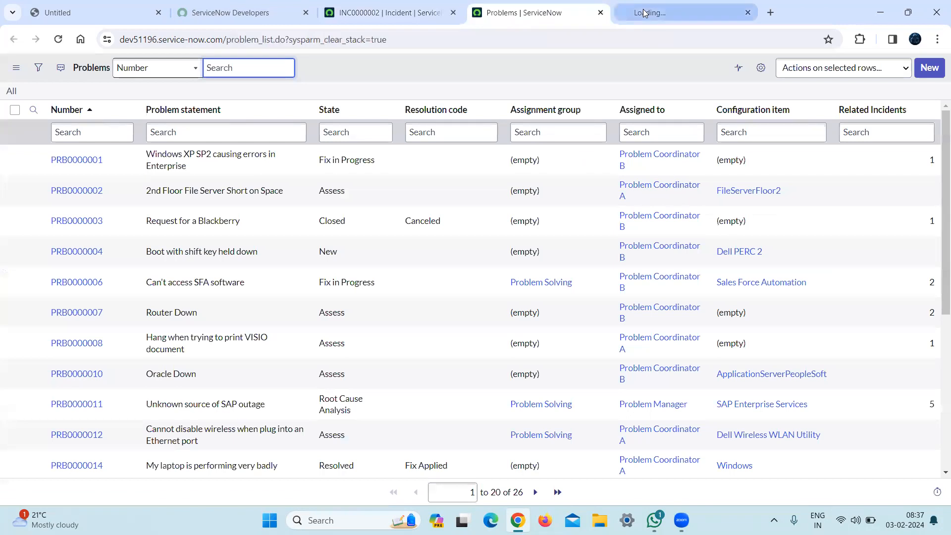
click(645, 13)
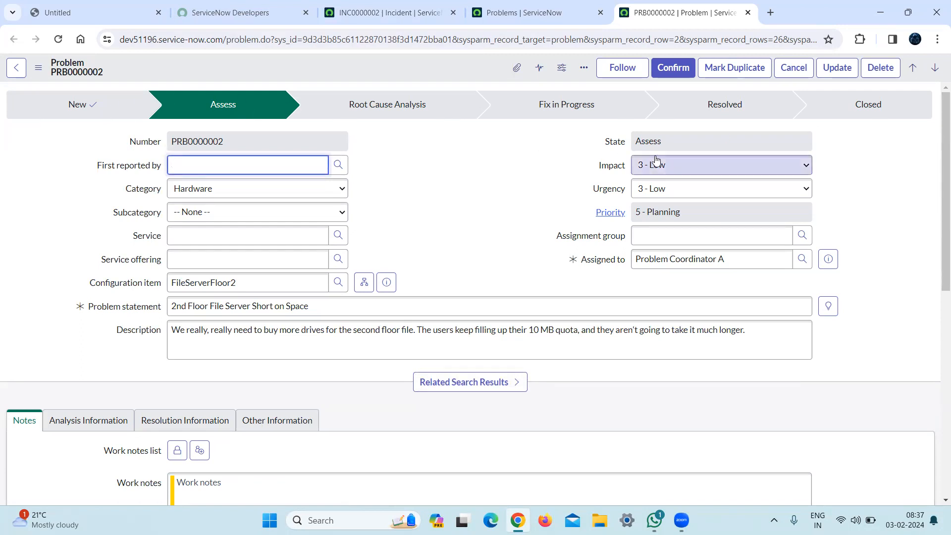
click(692, 140)
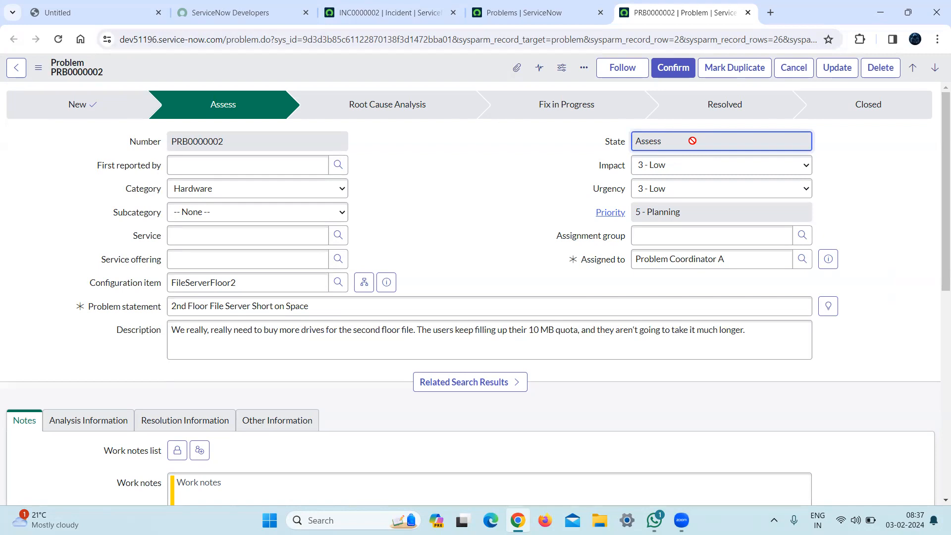
click(678, 64)
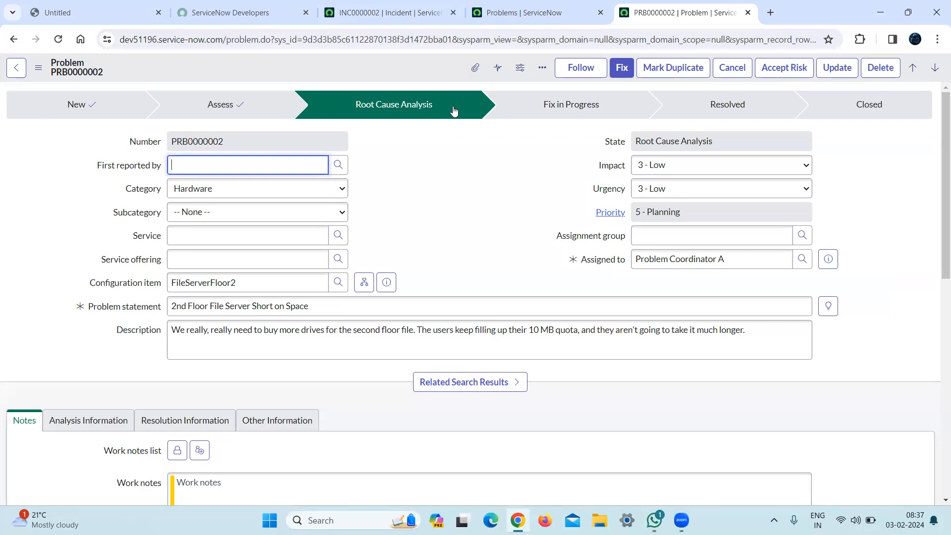
Return to incident INC0000002 and inspect its State field for comparison with the problem form.
click(381, 12)
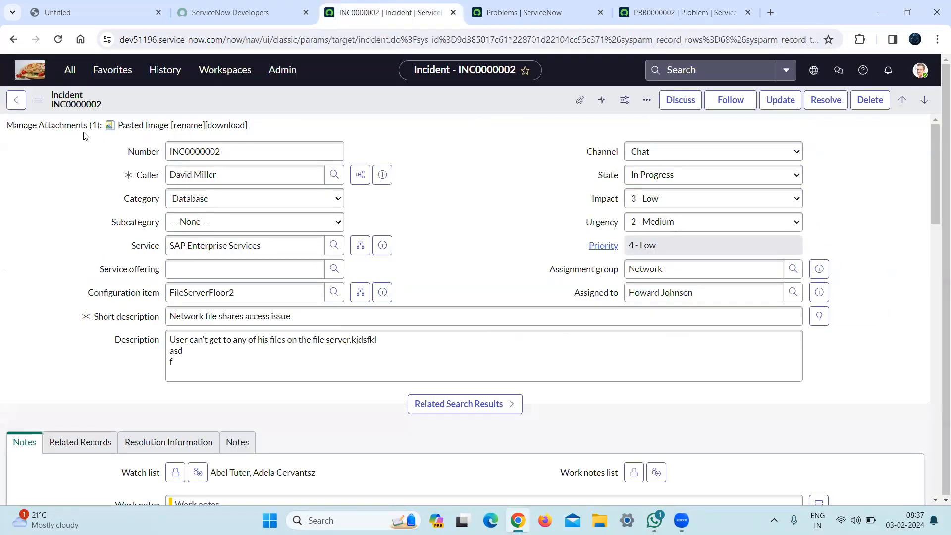
click(670, 178)
click(672, 179)
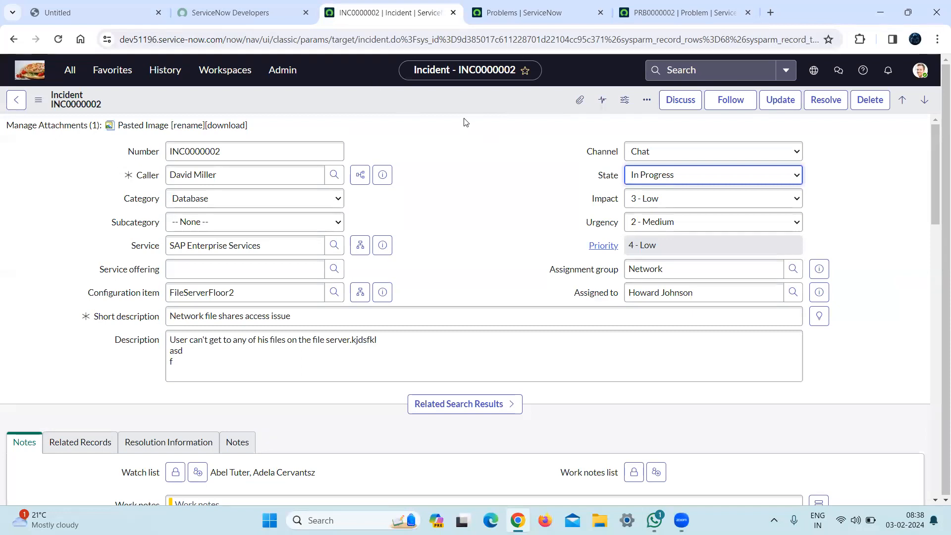
Open the Form Layout configuration of the incident form from record INC0000002.
right_click(396, 98)
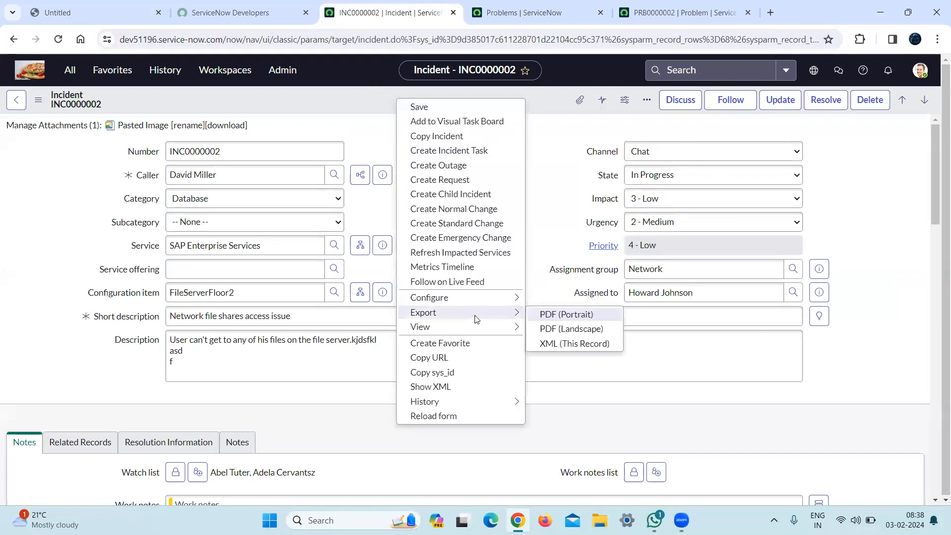
mouse_move(495, 299)
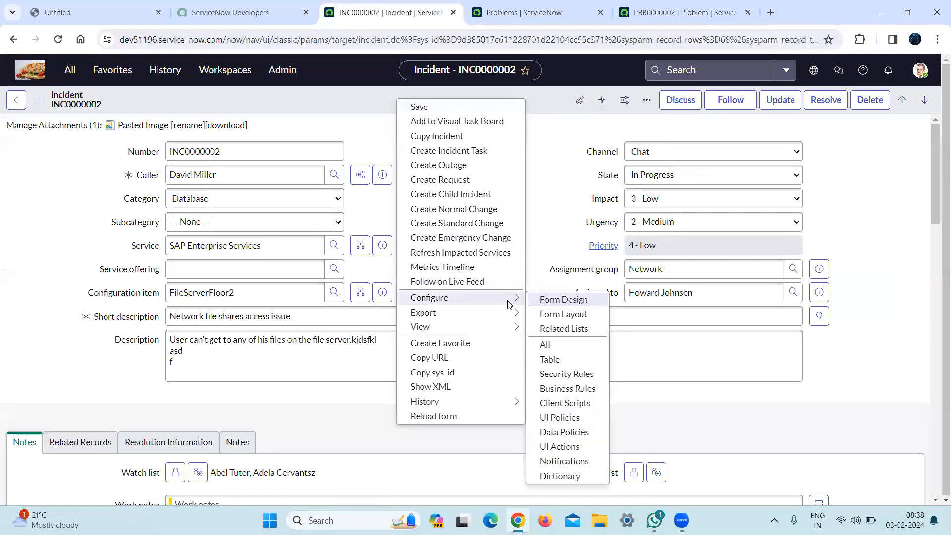
click(563, 314)
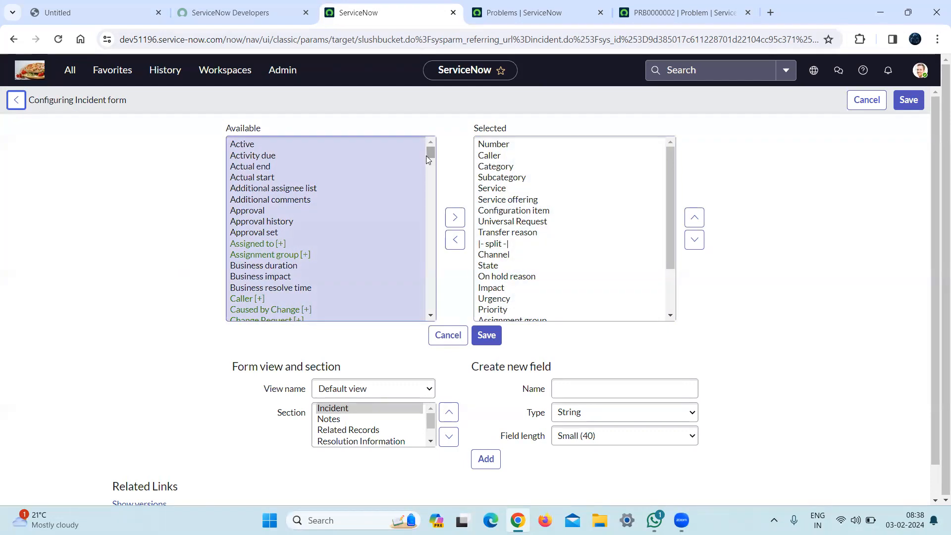
Search the incident form layout page for "proces", "flow" and "forma" to look for a process flow formatter.
key(ctrl+f)
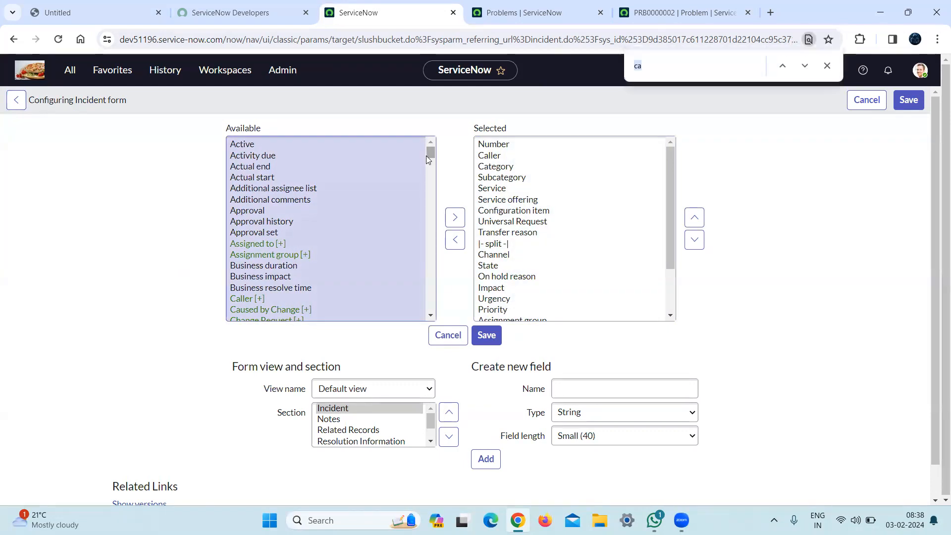
text(proces)
key(ctrl+BackSpace)
text(flow)
key(BackSpace)
key(BackSpace)
key(BackSpace)
key(BackSpace)
text(forma)
key(BackSpace)
key(BackSpace)
key(BackSpace)
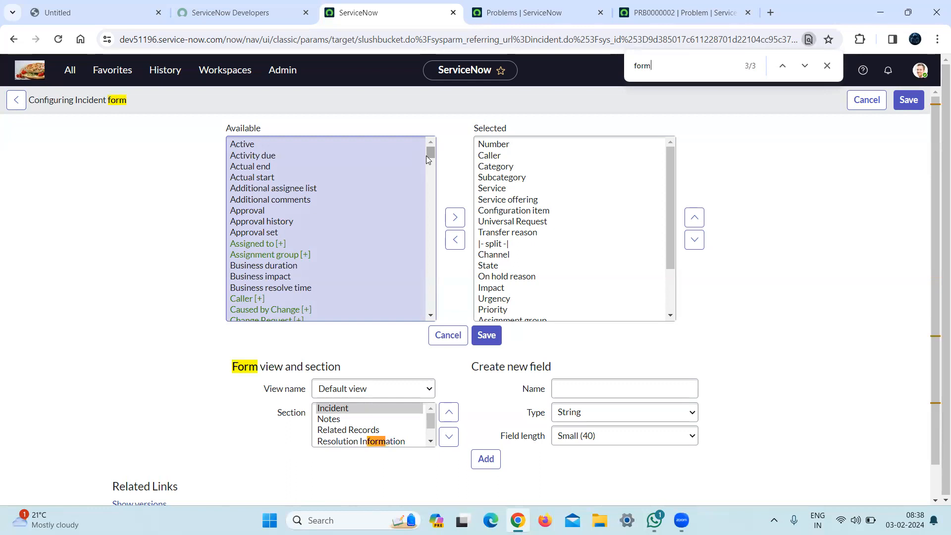
text(rma)
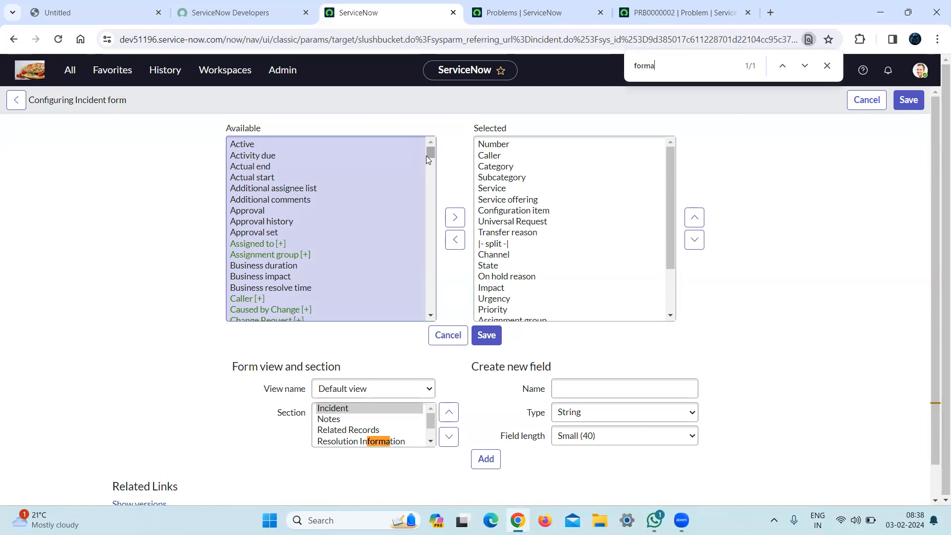
Open the Form Layout configuration of the problem form from record PRB0000002.
click(683, 12)
right_click(352, 72)
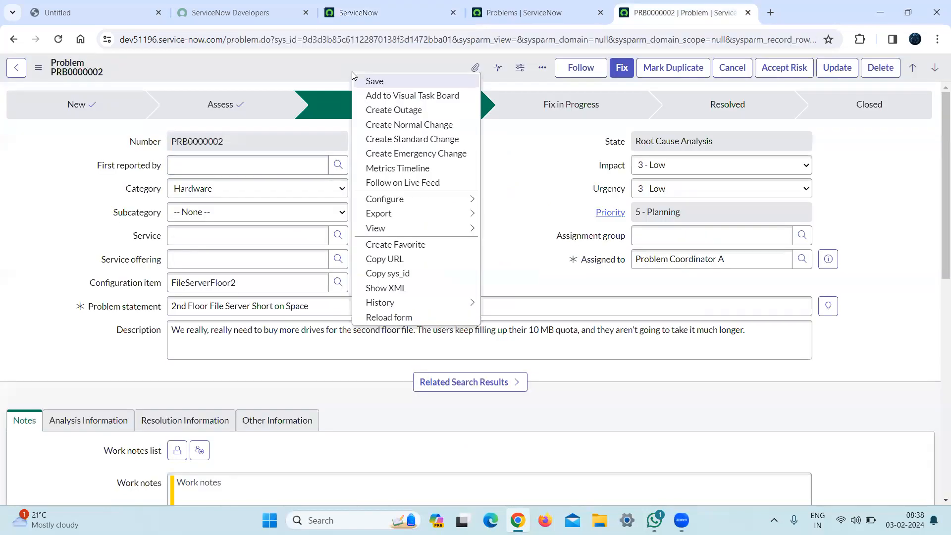
mouse_move(452, 197)
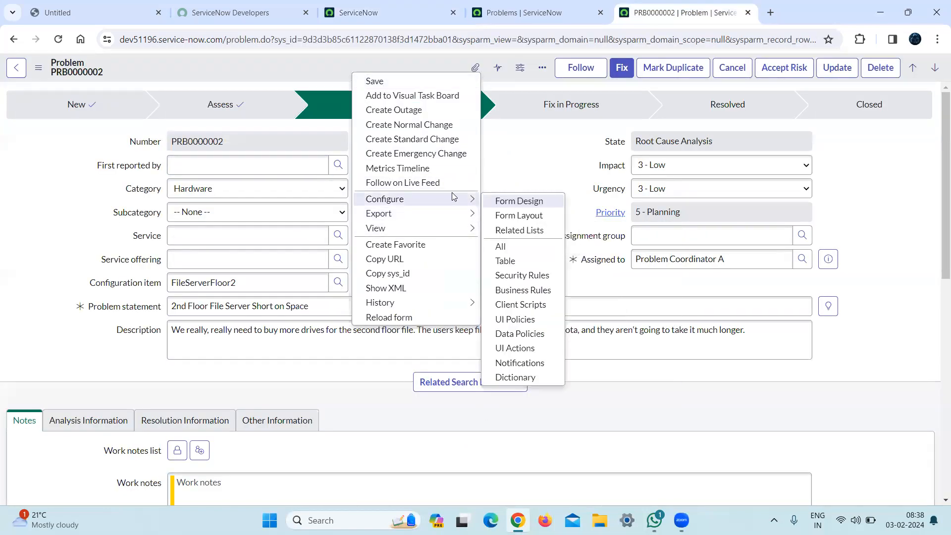
click(519, 215)
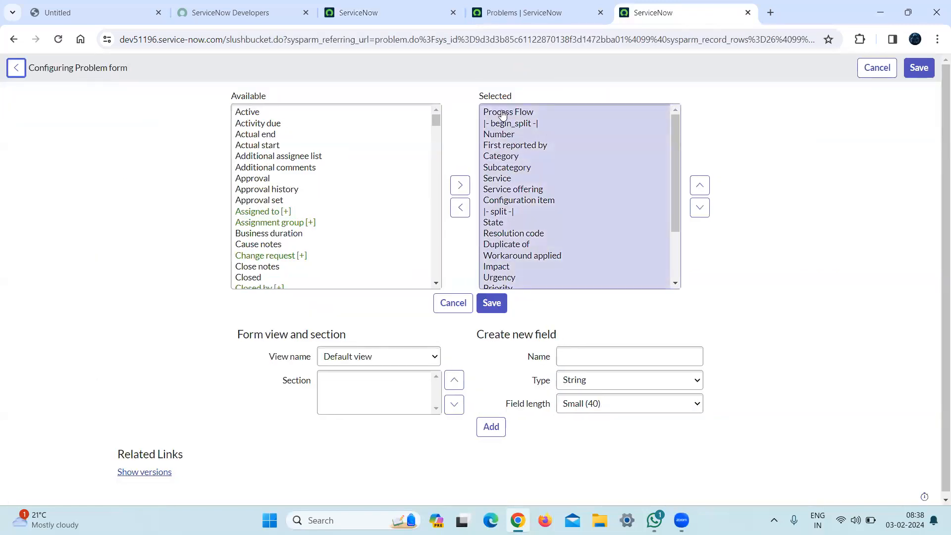
Return to the incident form layout and search the page for "proce" and "flow".
click(521, 9)
click(368, 5)
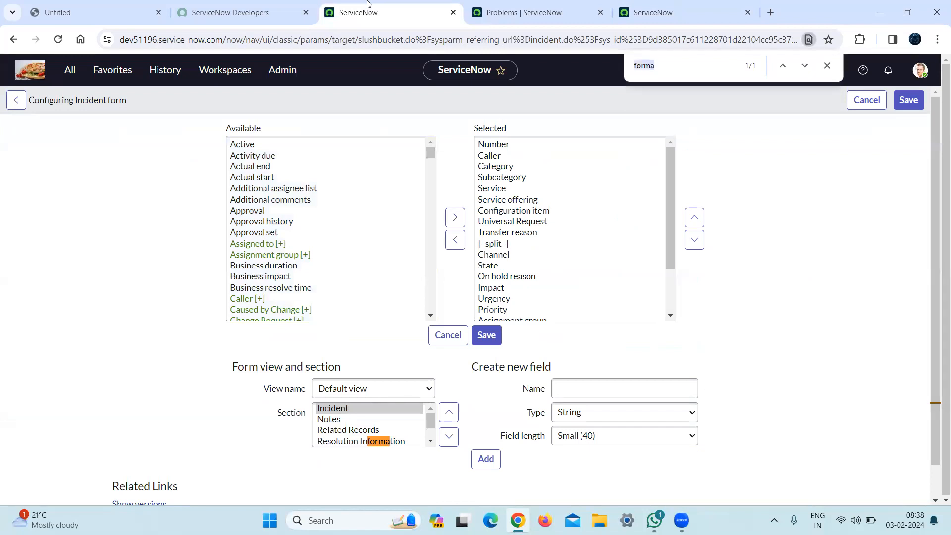
text(proce)
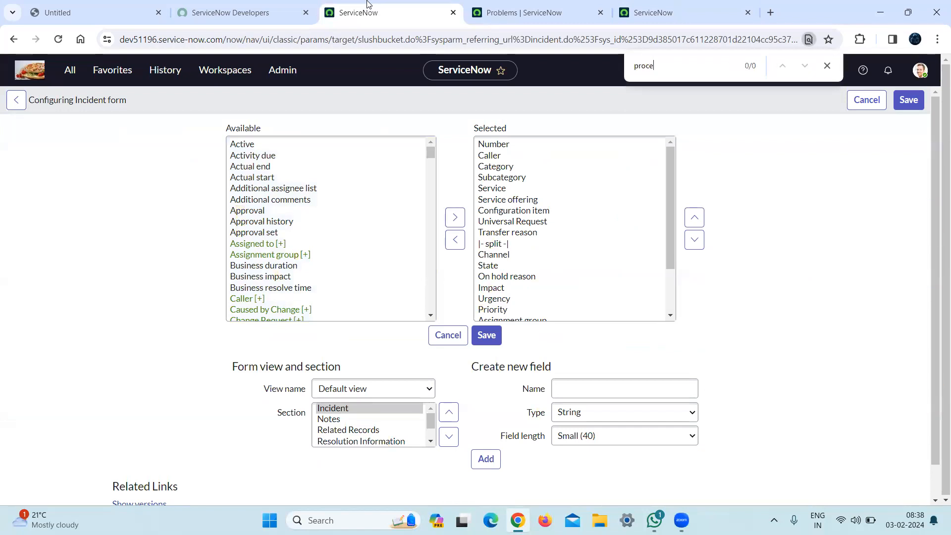
key(BackSpace)
key(BackSpace)
key(BackSpace)
key(BackSpace)
text(proc)
key(BackSpace)
key(BackSpace)
key(BackSpace)
key(BackSpace)
text(flow)
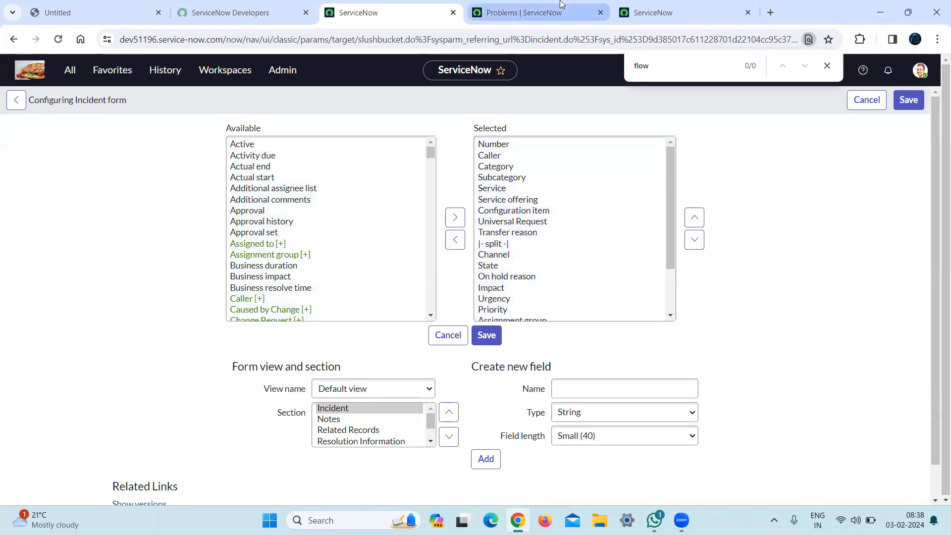
Select Process Flow among the problem form layout's selected fields and search that page for "process flow".
click(525, 12)
click(684, 6)
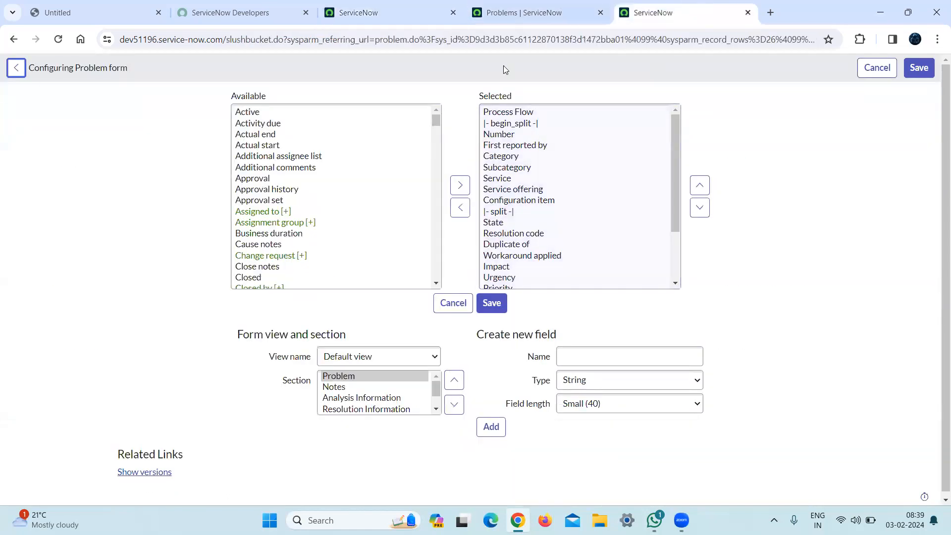
click(549, 115)
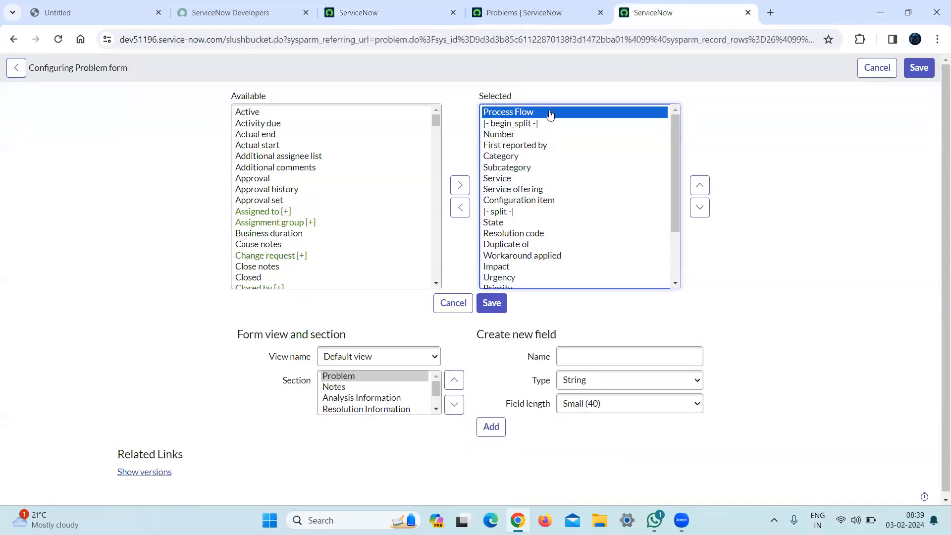
key(ctrl+f)
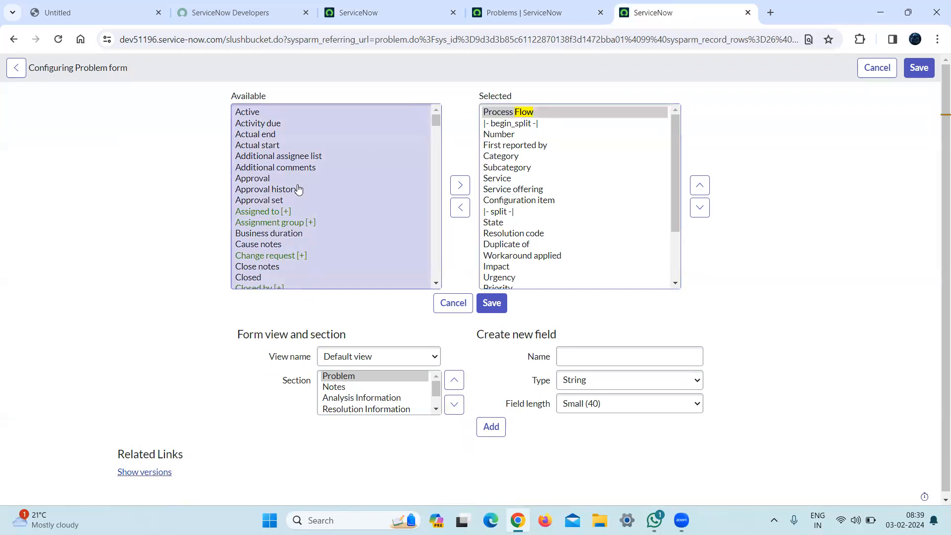
text(proc)
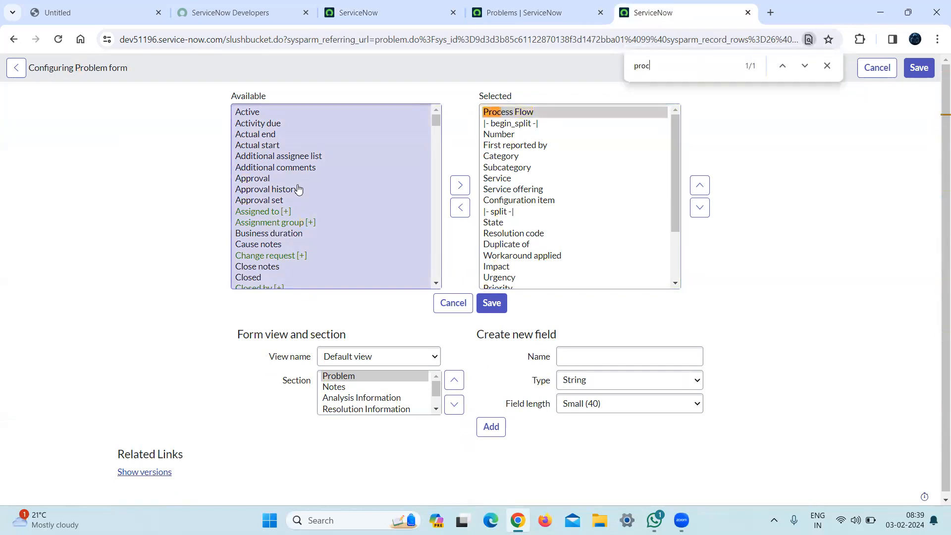
text(ess flow)
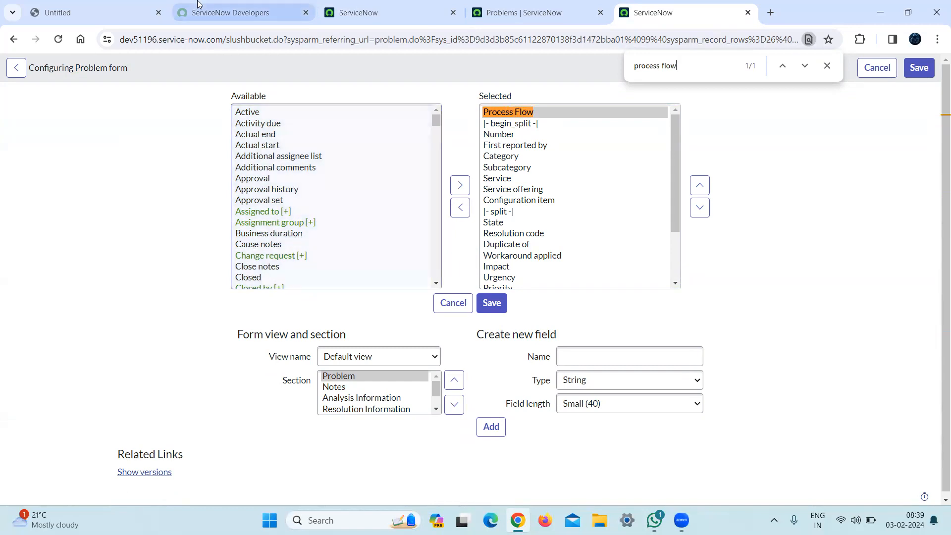
Leave the incident form layout without saving, return to incident INC0000002 and dismiss the page search.
click(230, 12)
click(367, 4)
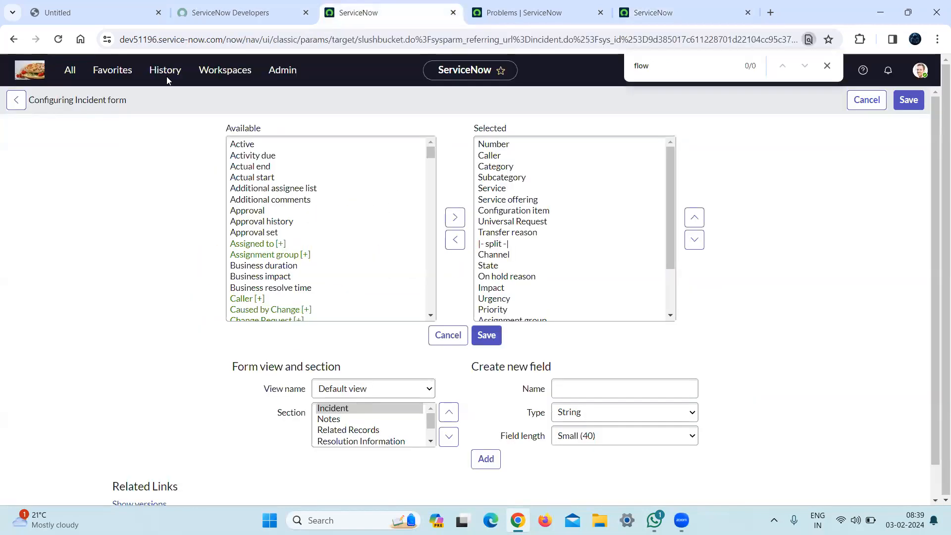
click(16, 101)
click(826, 67)
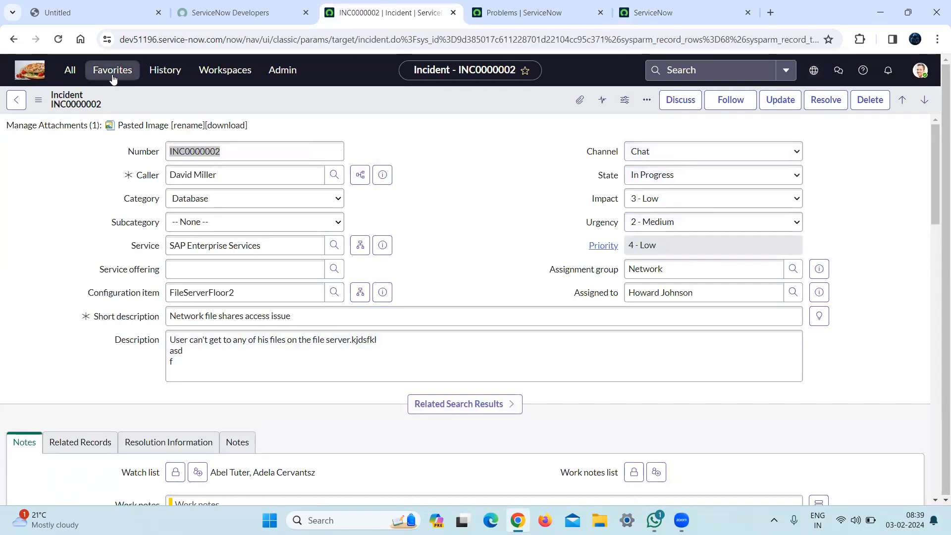
Find the Process Flow module with "process flow", open it in a separate tab and review the existing flow formatters.
click(78, 72)
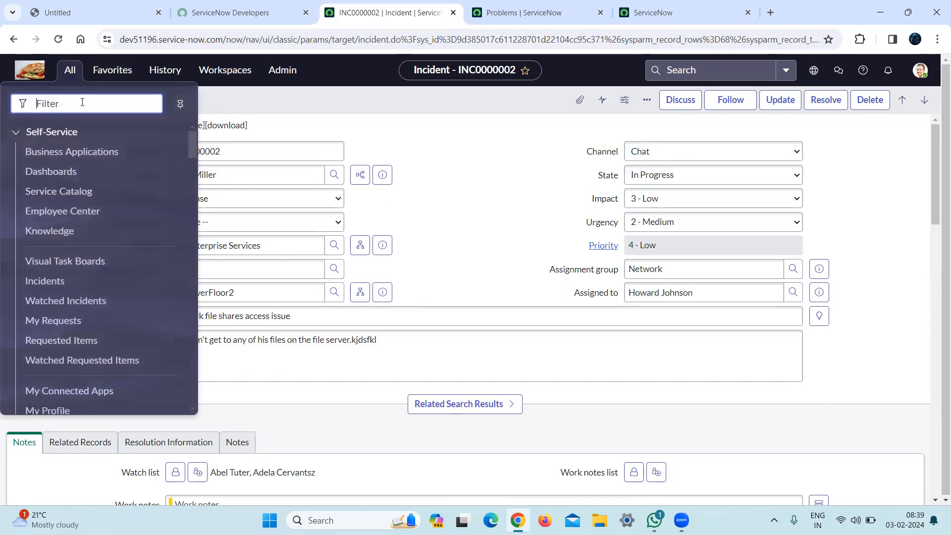
text(process flow)
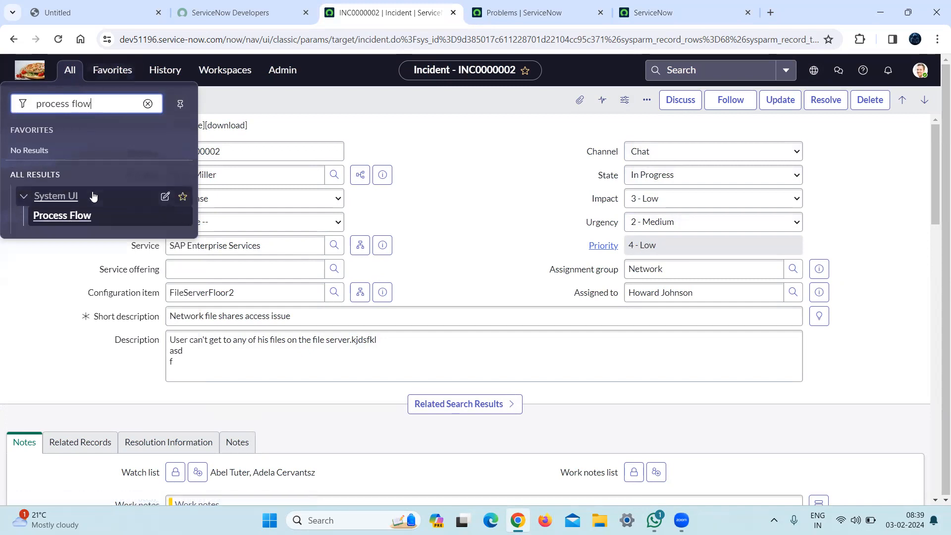
middle_click(70, 218)
click(483, 14)
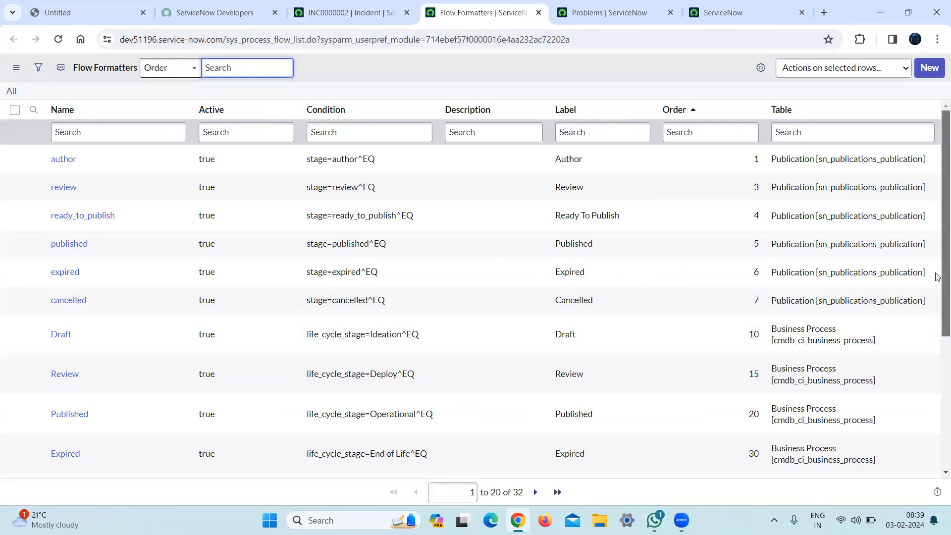
scroll(936, 409, down, 5)
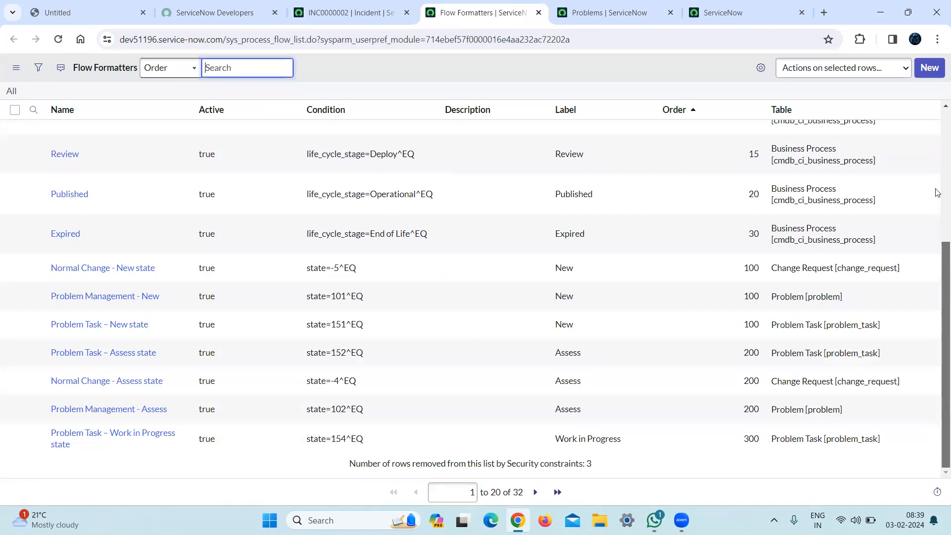
scroll(937, 192, up, 5)
Start a new flow formatter record and set its table to Incident [incident].
click(929, 68)
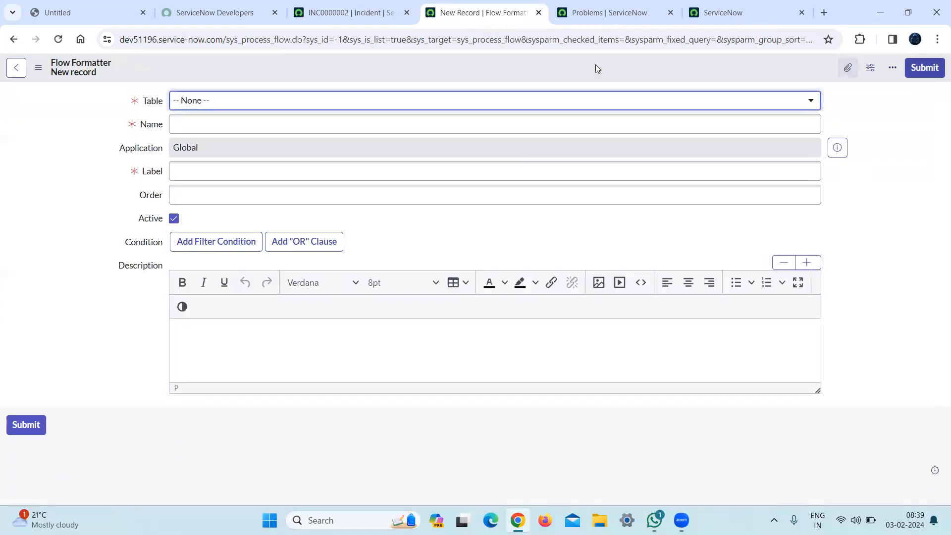
click(419, 100)
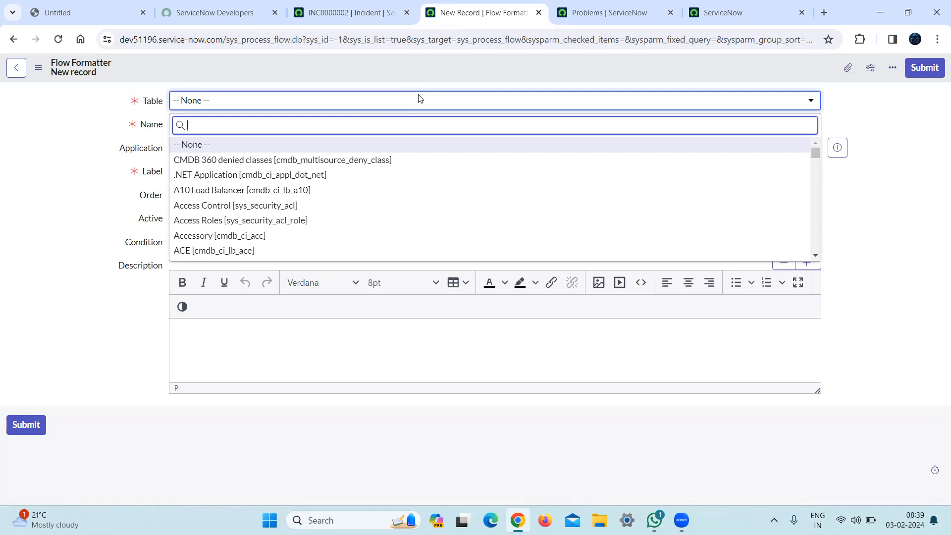
text(incident)
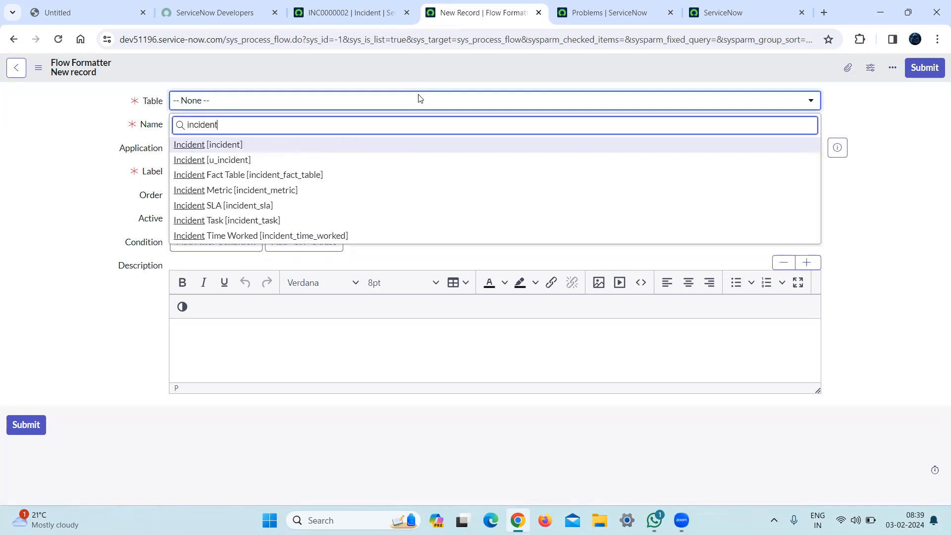
click(222, 144)
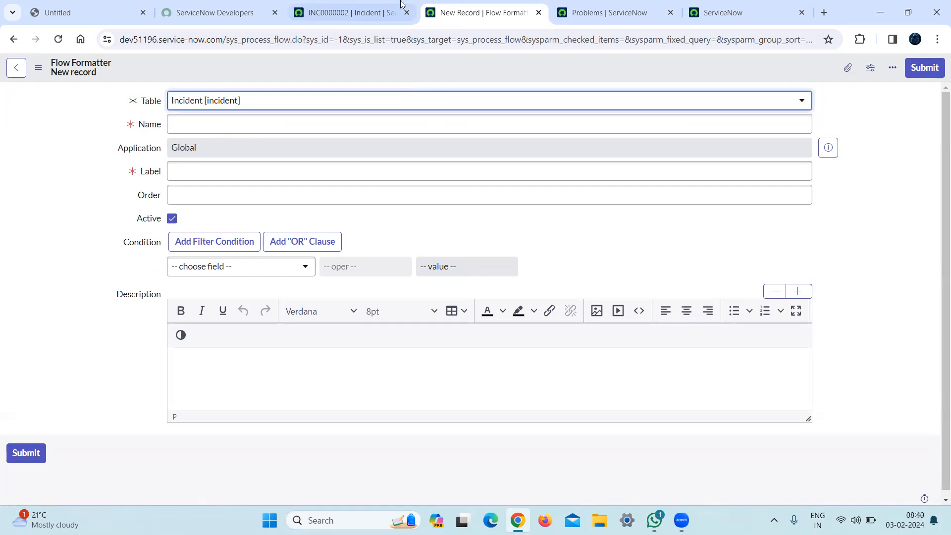
Check the incident form, then give the flow formatter the name New, the label New and the order 100.
click(352, 12)
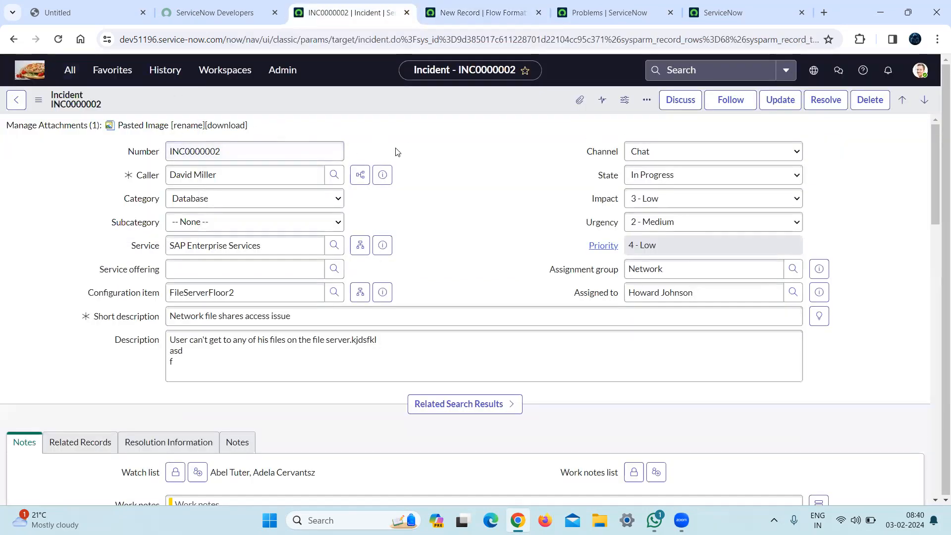
click(466, 13)
click(356, 132)
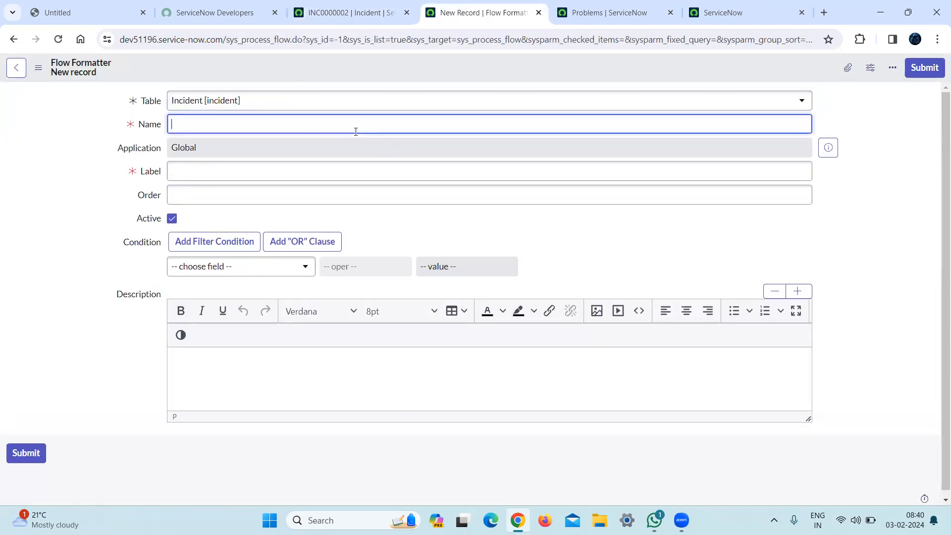
text(New)
click(832, 244)
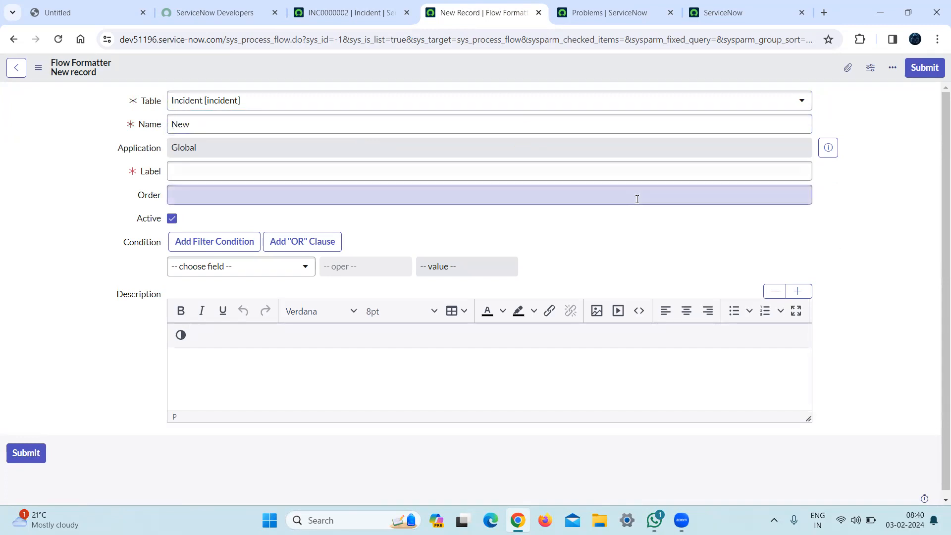
click(571, 173)
text(NEW)
key(BackSpace)
key(BackSpace)
text(ew)
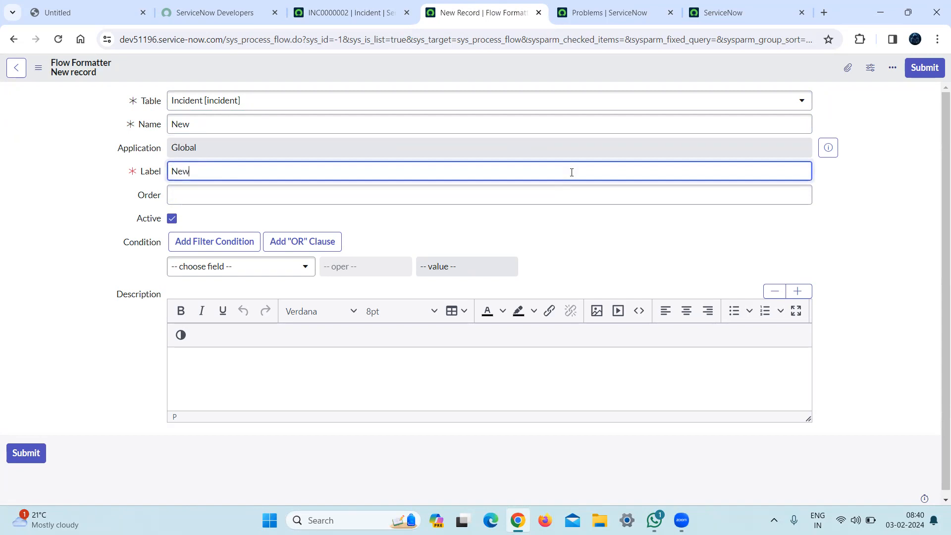
click(764, 194)
text(100)
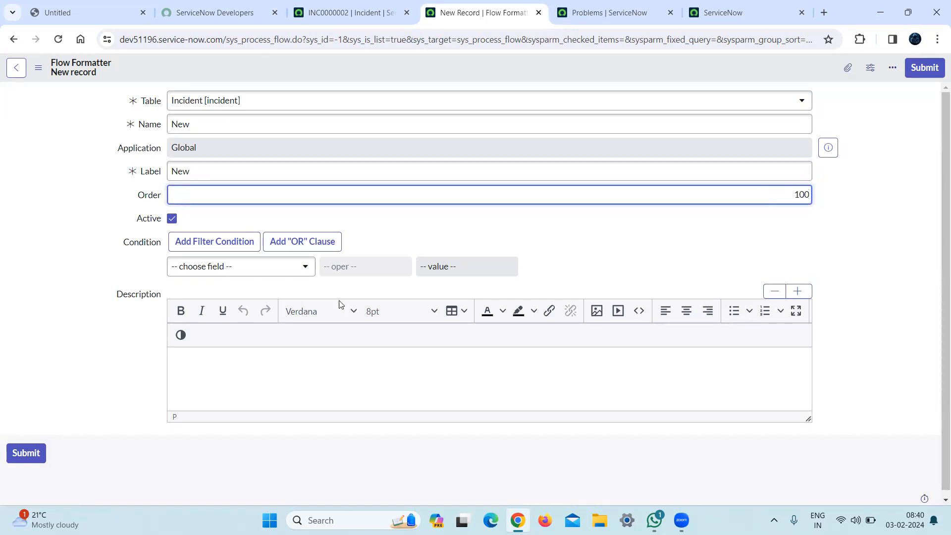
Add the condition State is New to the flow formatter and submit the record.
click(250, 271)
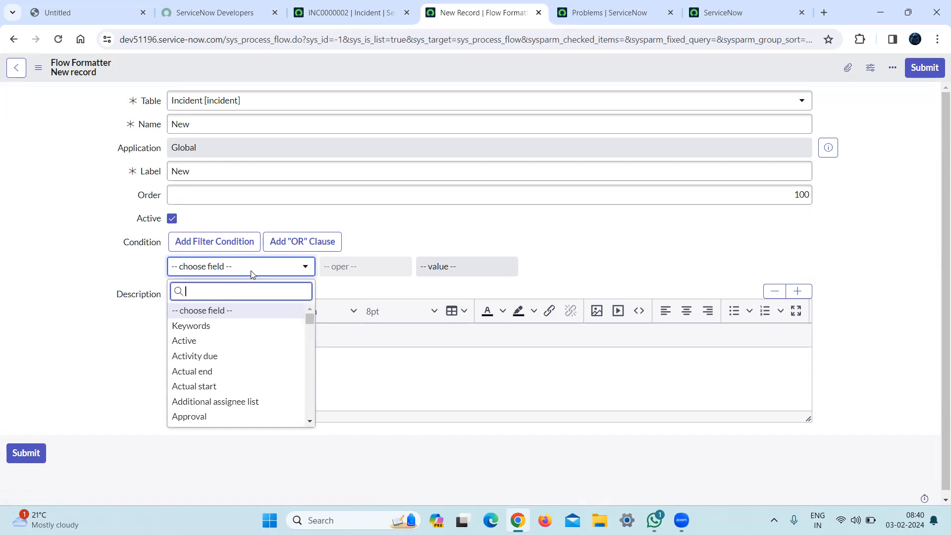
click(251, 274)
text(s)
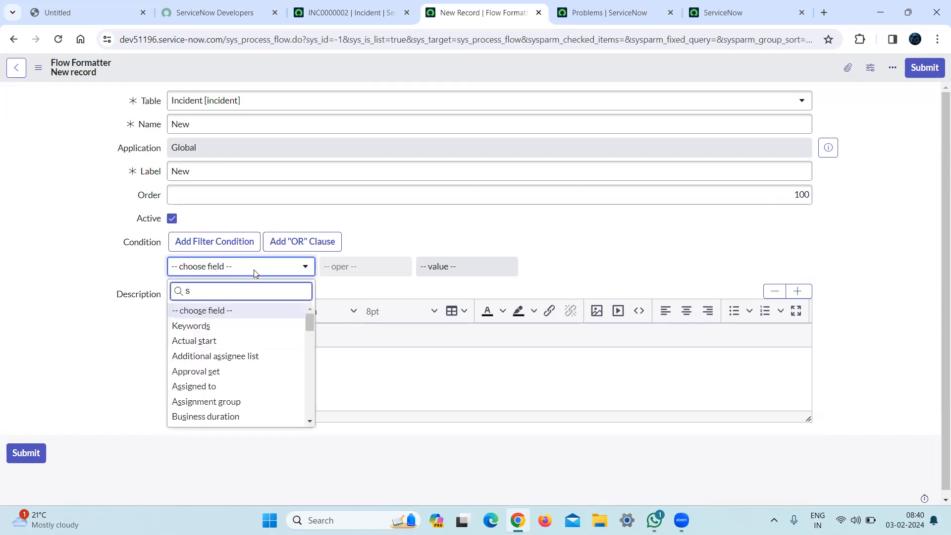
text(tat)
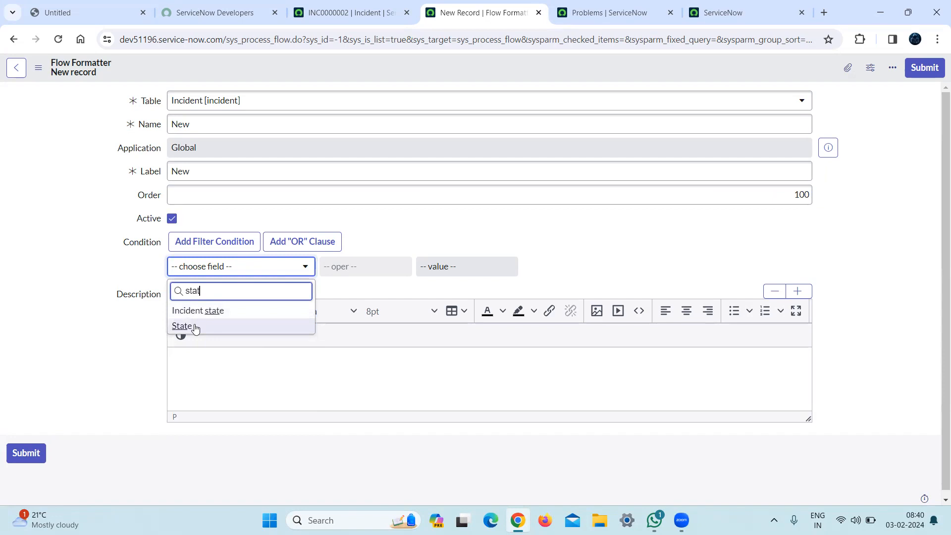
key(Return)
click(474, 263)
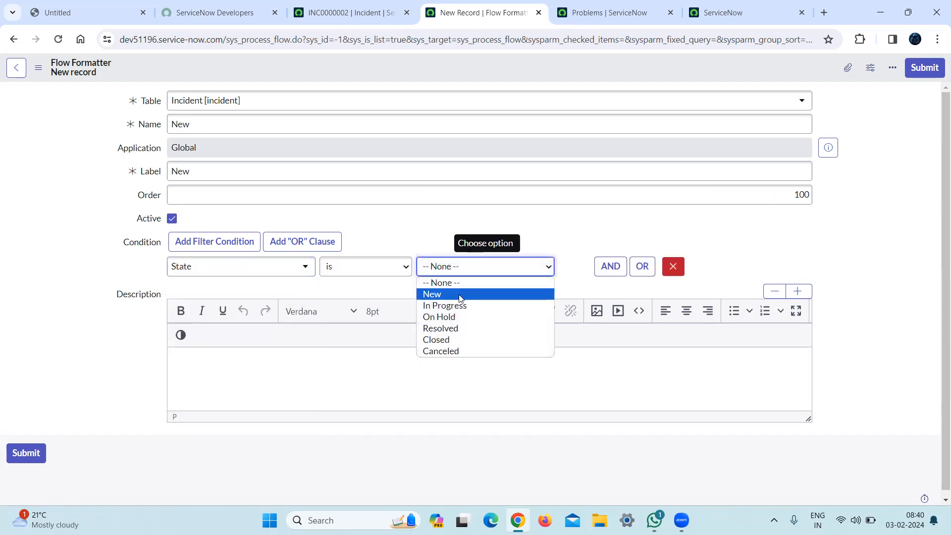
click(460, 294)
click(922, 69)
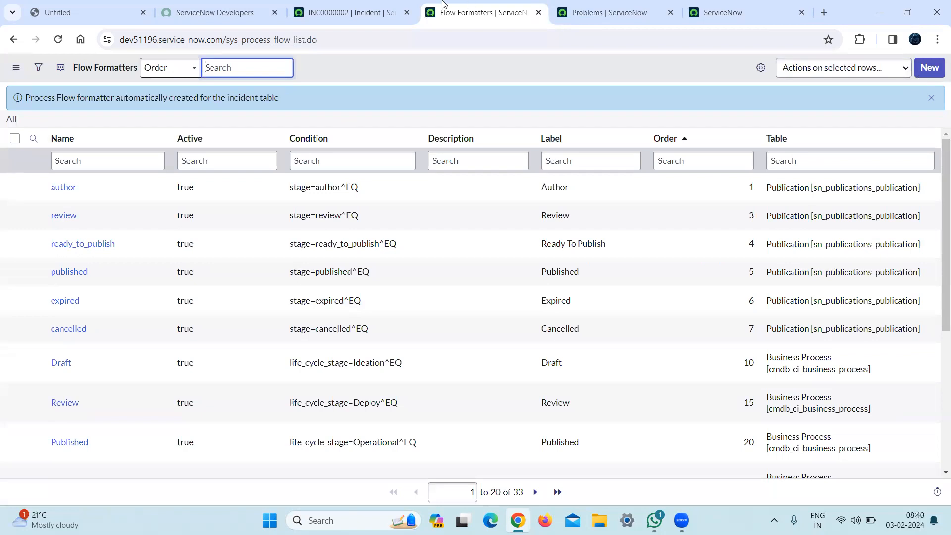
Reload incident INC0000002 and check its form for the new flow formatter.
click(353, 5)
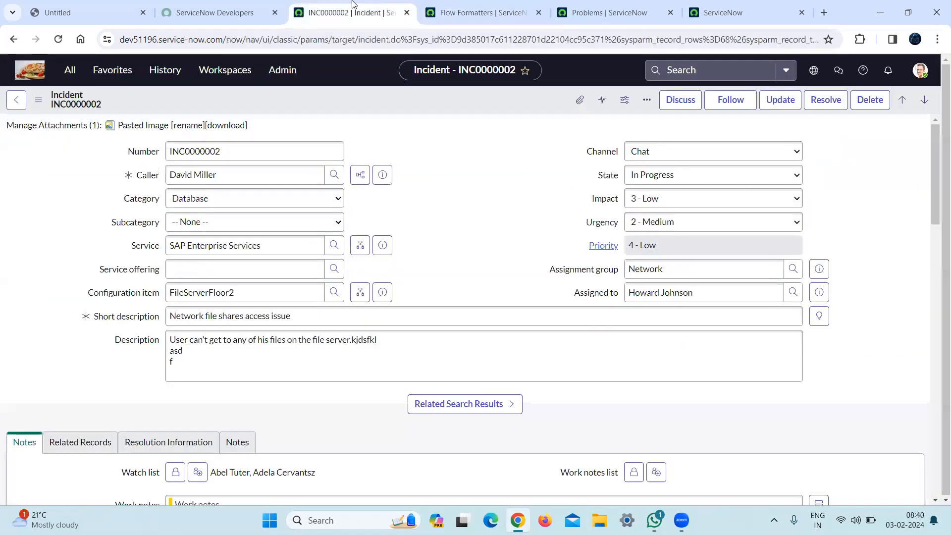
click(372, 45)
key(Return)
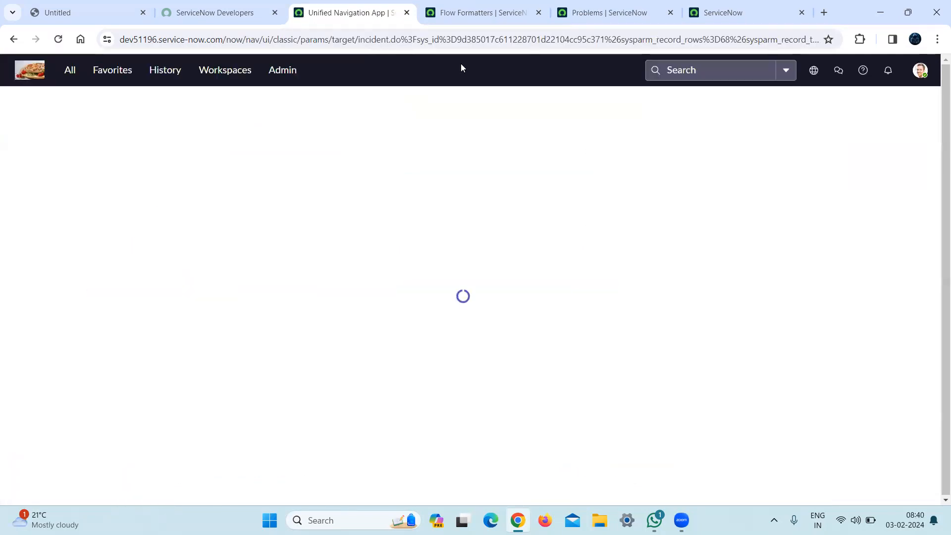
click(466, 13)
click(365, 5)
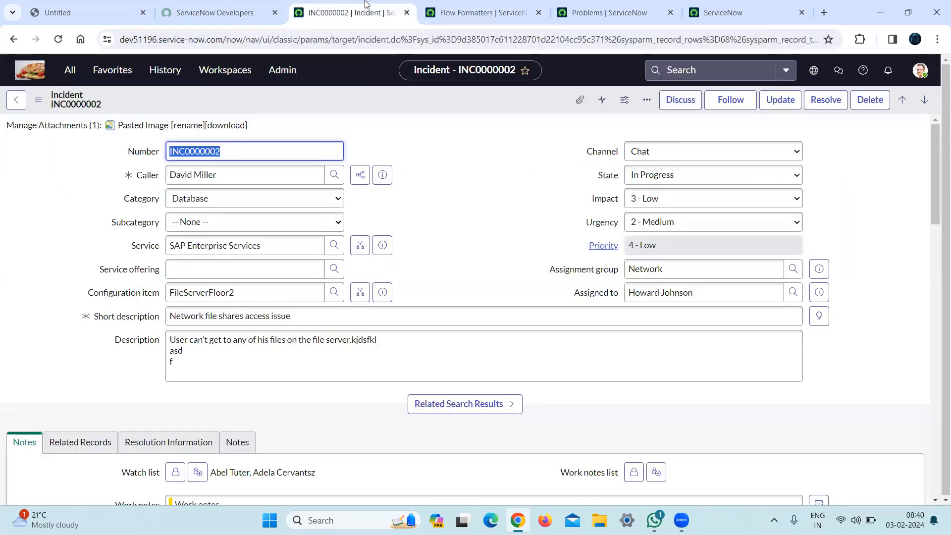
Open the form layout configuration for the incident form.
right_click(368, 100)
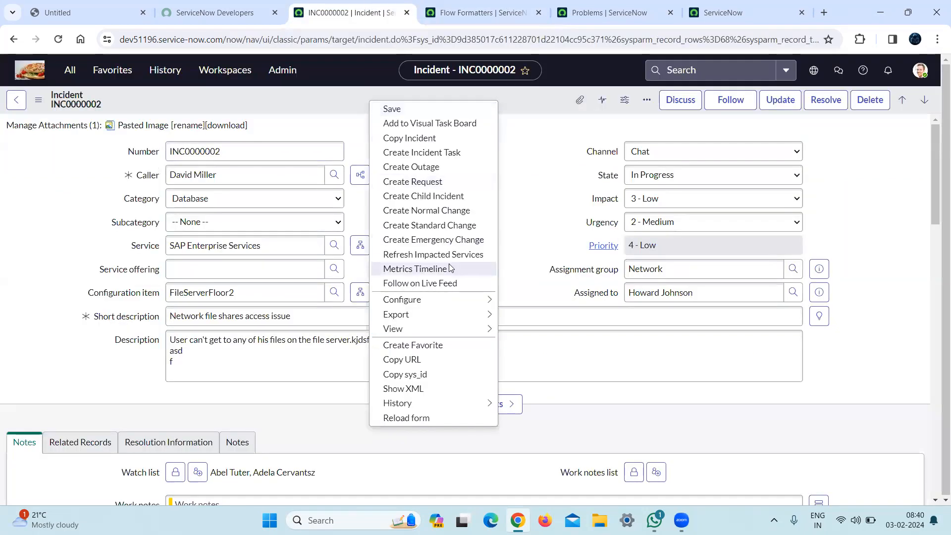
mouse_move(453, 301)
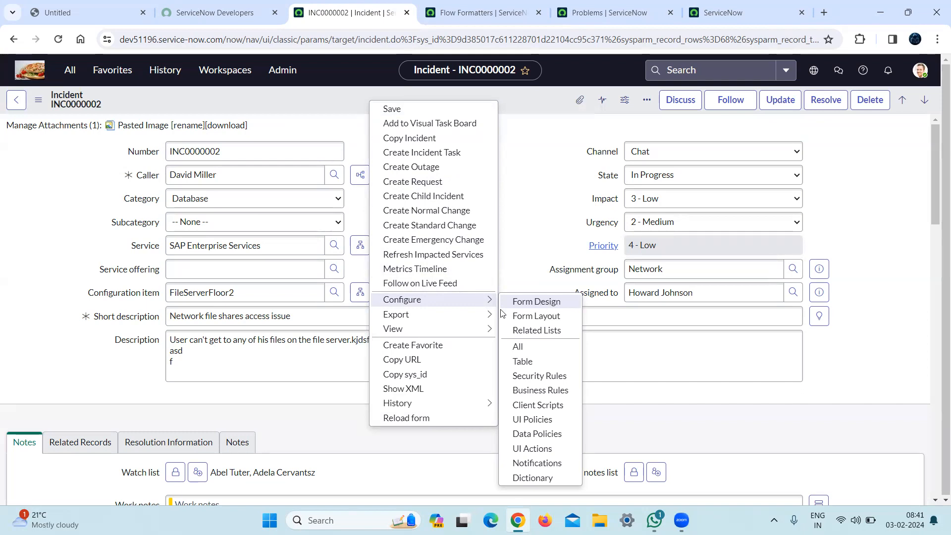
click(663, 487)
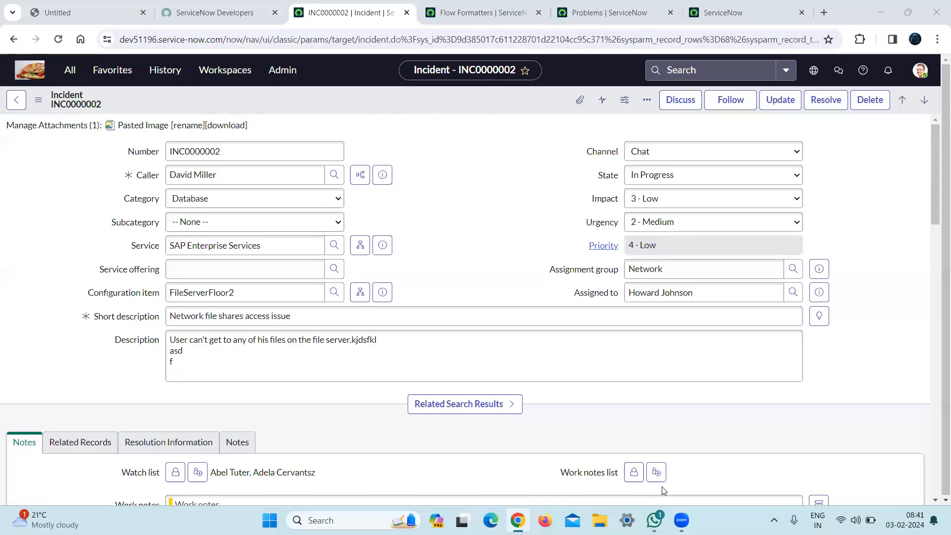
right_click(366, 100)
mouse_move(438, 303)
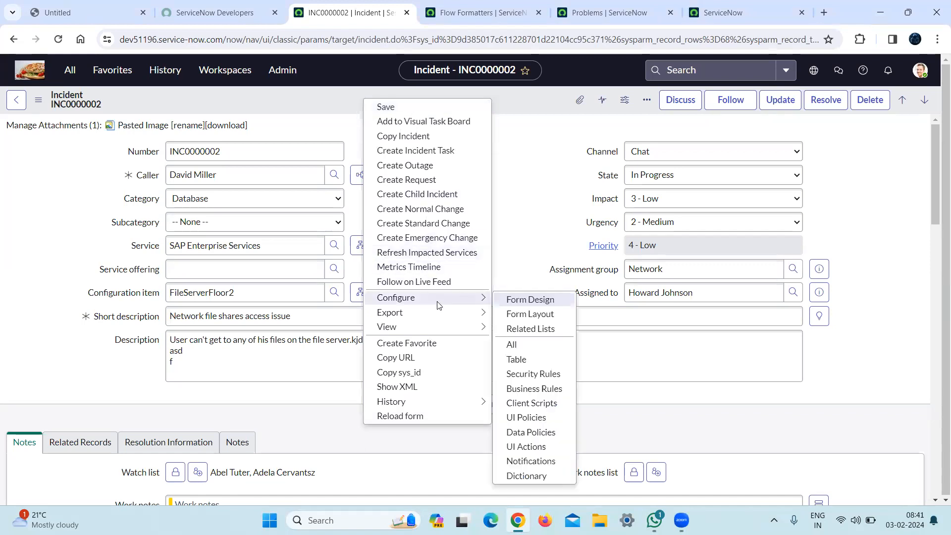
click(528, 315)
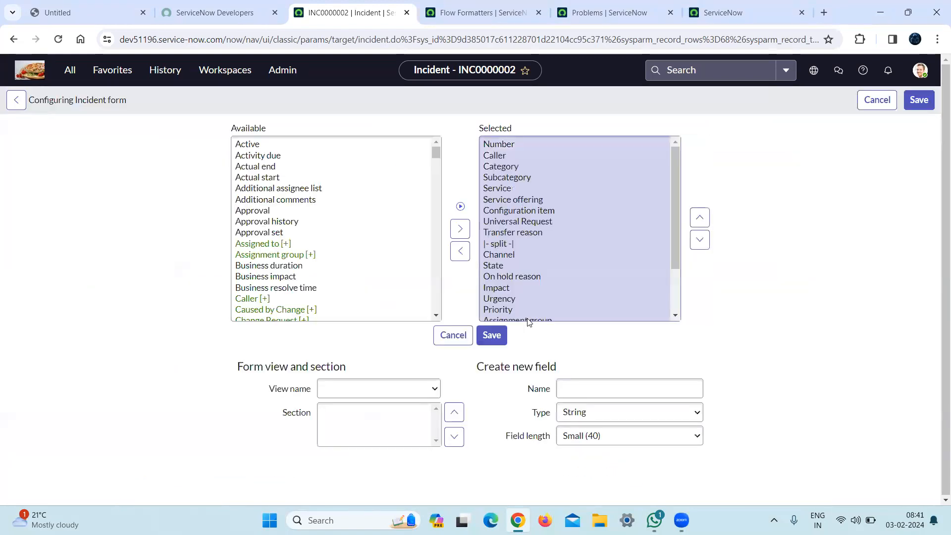
Find Process Flow among the available fields with "process" and add it to the selected fields.
key(ctrl+f)
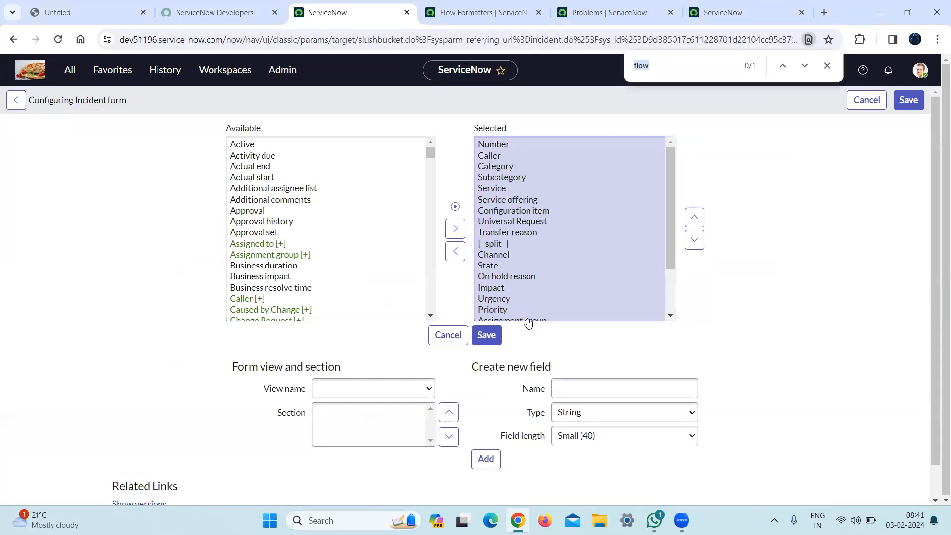
text(process)
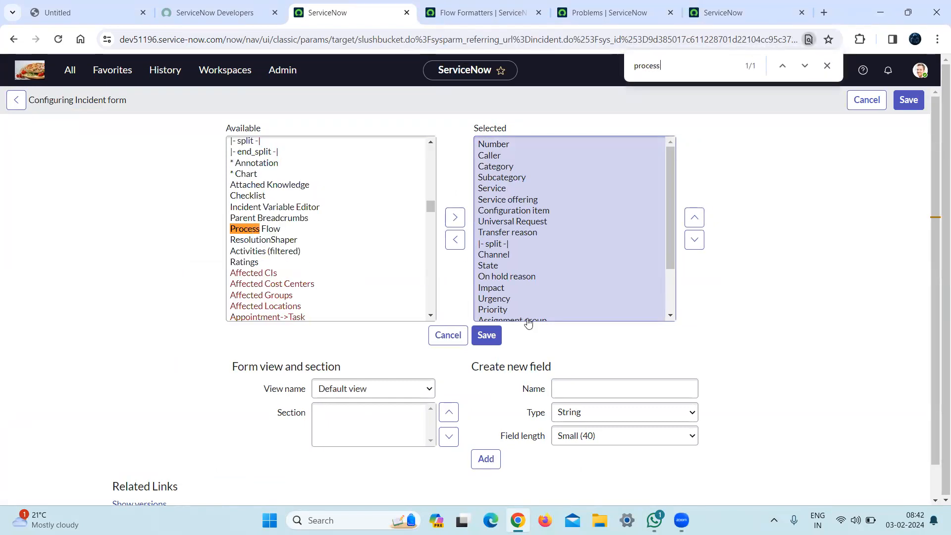
click(284, 230)
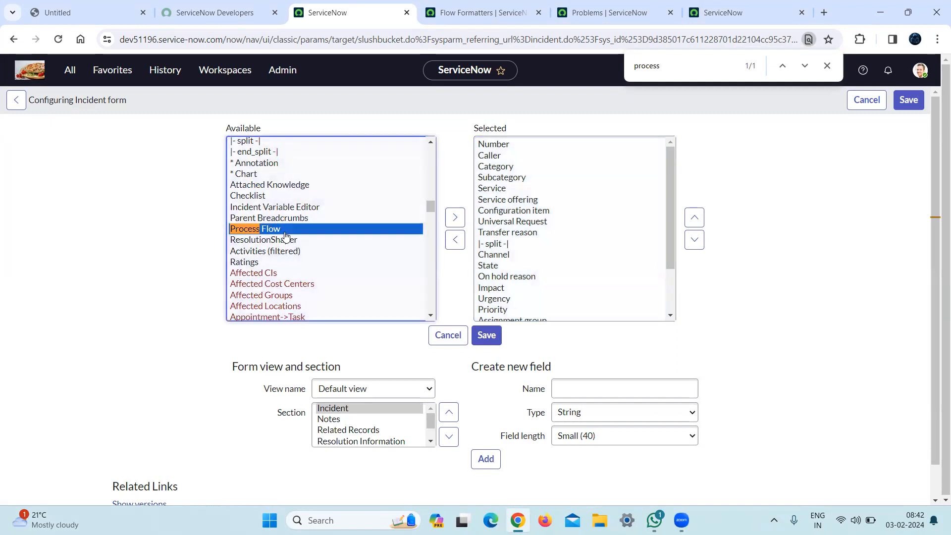
click(455, 217)
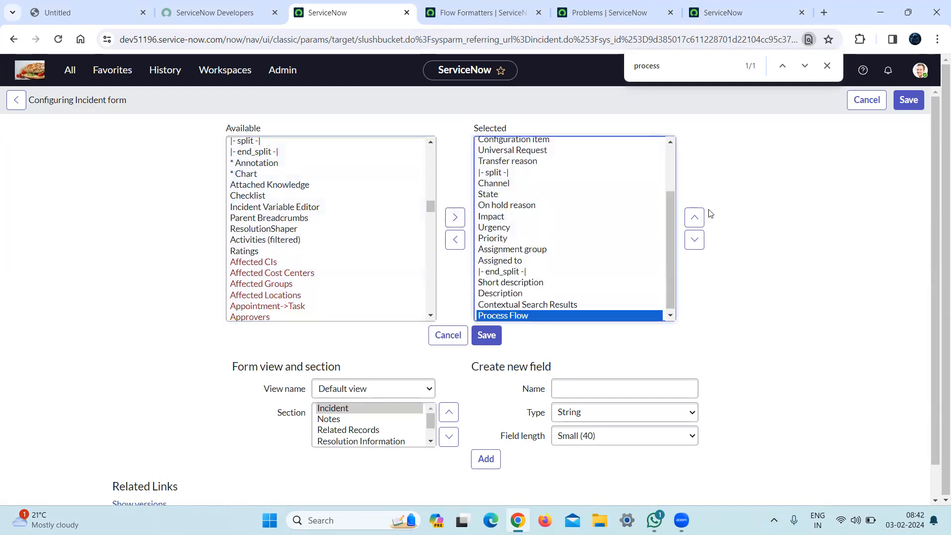
Reorder the selected fields so that Process Flow comes first, above Number.
click(535, 305)
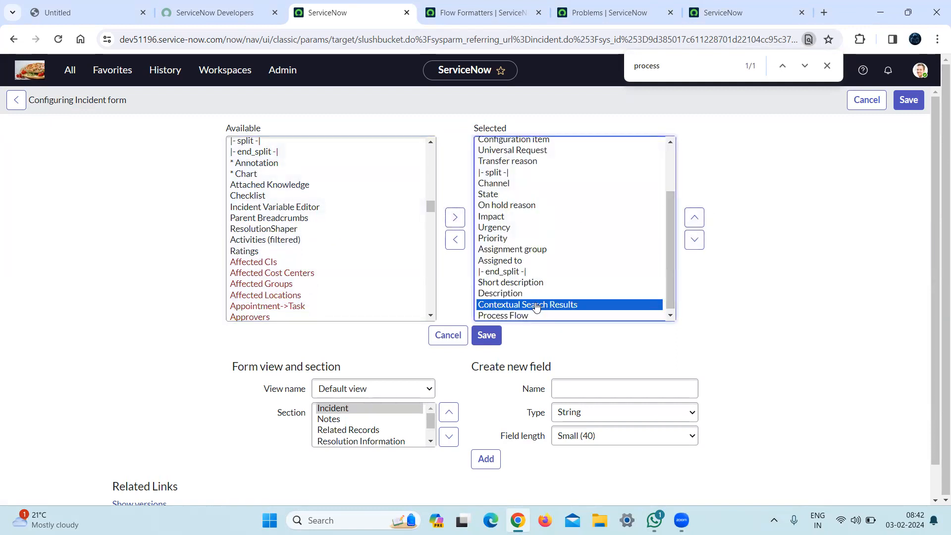
key(shift+Up)
key(shift+Up)
key(shift+Up)
key(shift+Up)
key(shift+Up)
key(shift+Up)
key(shift+Up)
key(shift+Up)
key(shift+Up)
key(shift+Up)
key(shift+Up)
key(shift+Up)
key(shift+Up)
key(shift+Up)
key(shift+Up)
key(shift+Up)
key(shift+Up)
key(shift+Up)
key(shift+Up)
key(shift+Up)
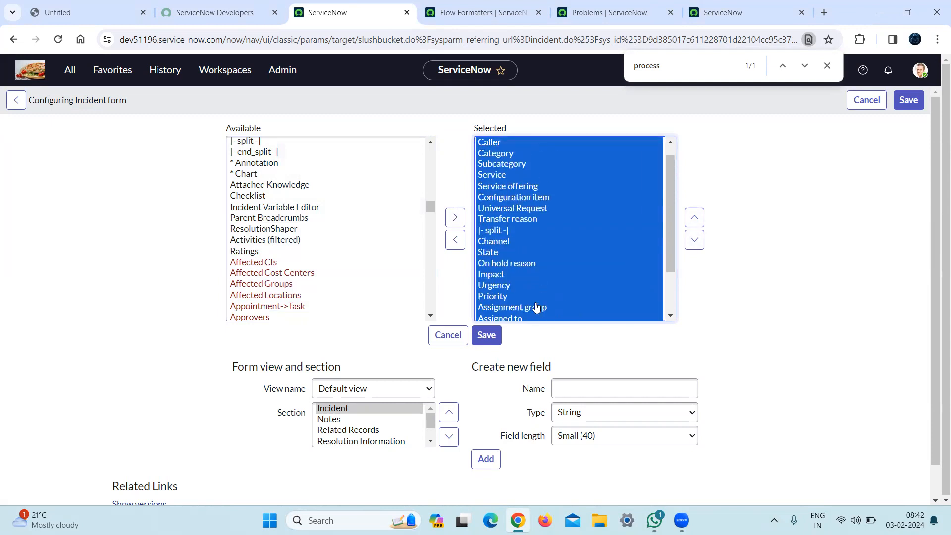
key(shift+Down)
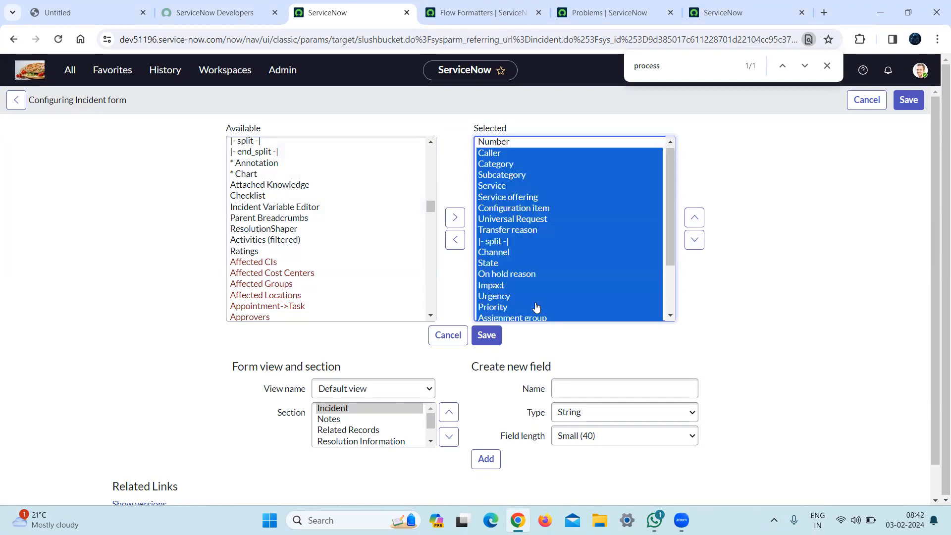
key(shift+Up)
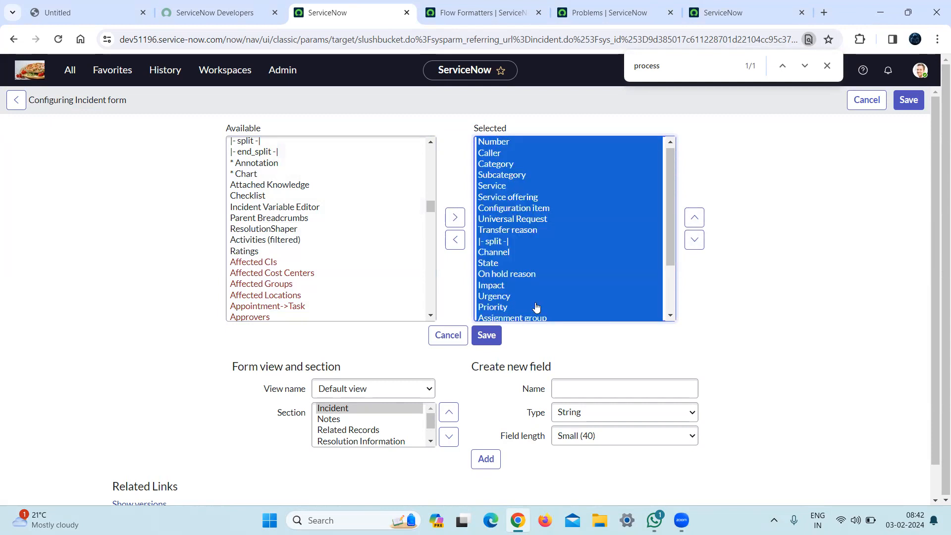
click(693, 240)
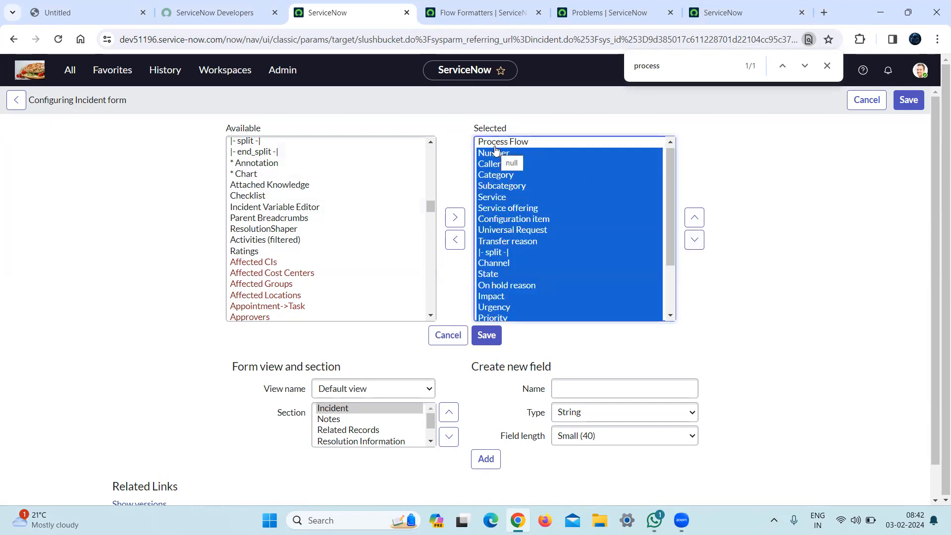
Compare with the Problem form's layout configuration to see what follows Process Flow, and return to the incident layout.
click(494, 4)
click(641, 5)
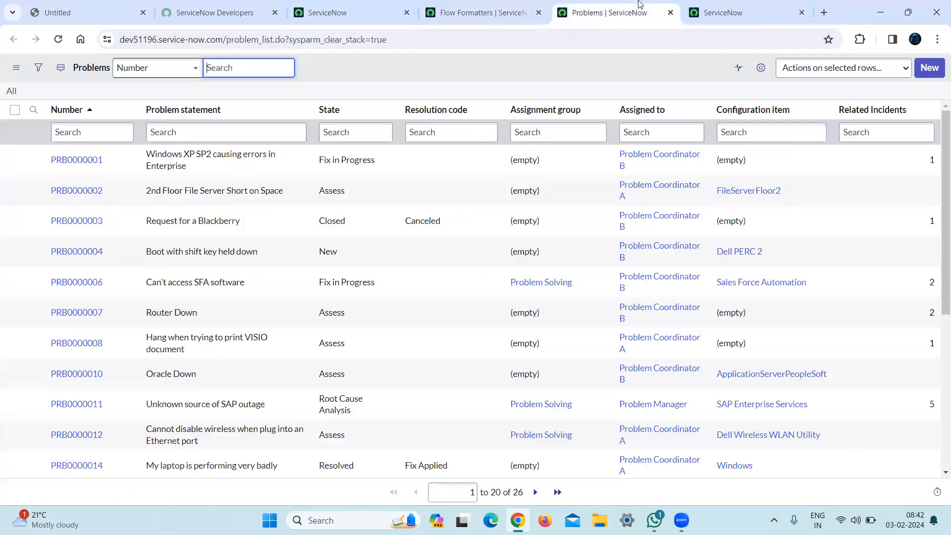
click(722, 4)
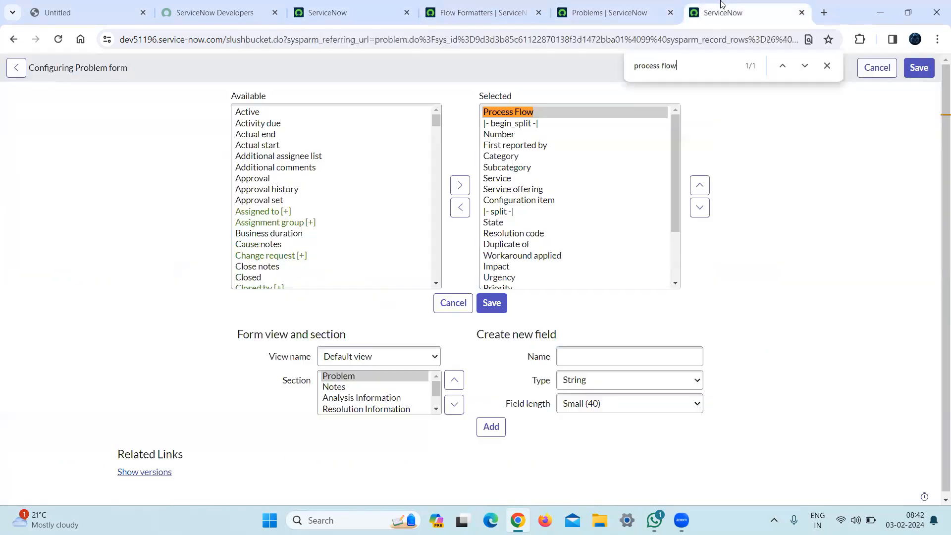
click(429, 4)
click(367, 4)
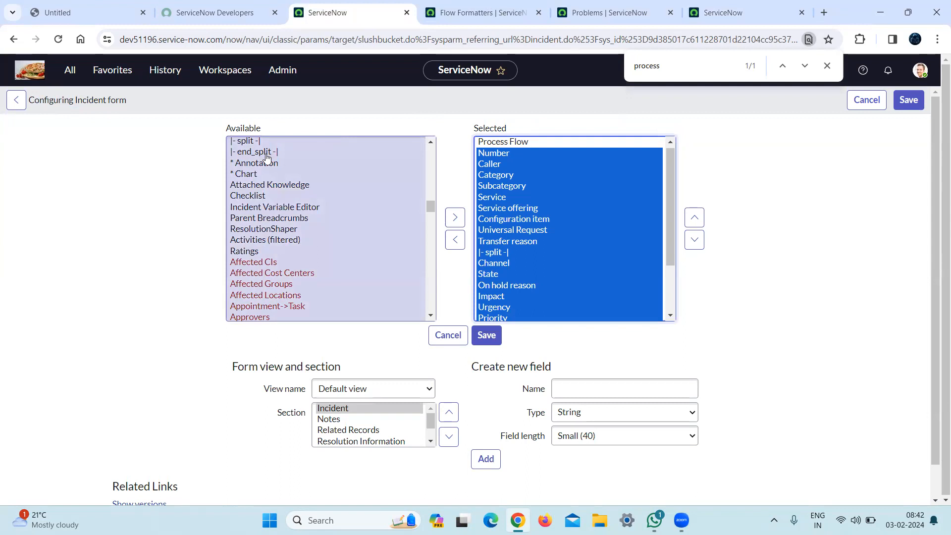
Find the split entries with "split" and add |- begin_split -| to the incident form's selected fields.
key(ctrl+f)
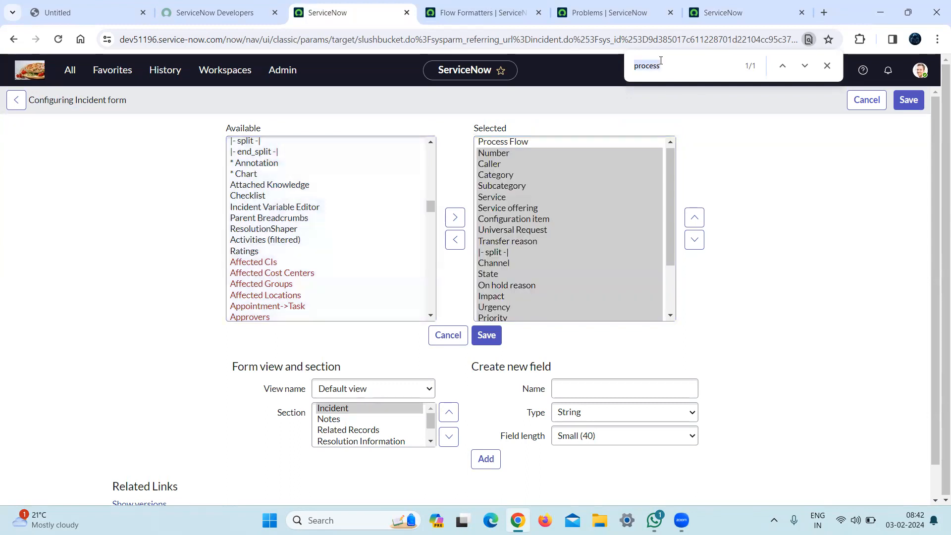
text(big)
key(BackSpace)
key(BackSpace)
key(BackSpace)
text(split)
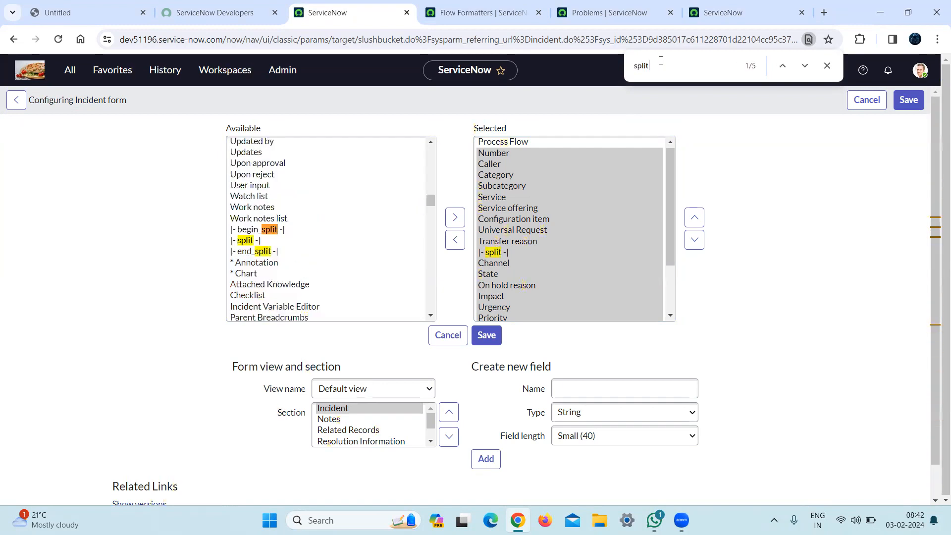
click(292, 232)
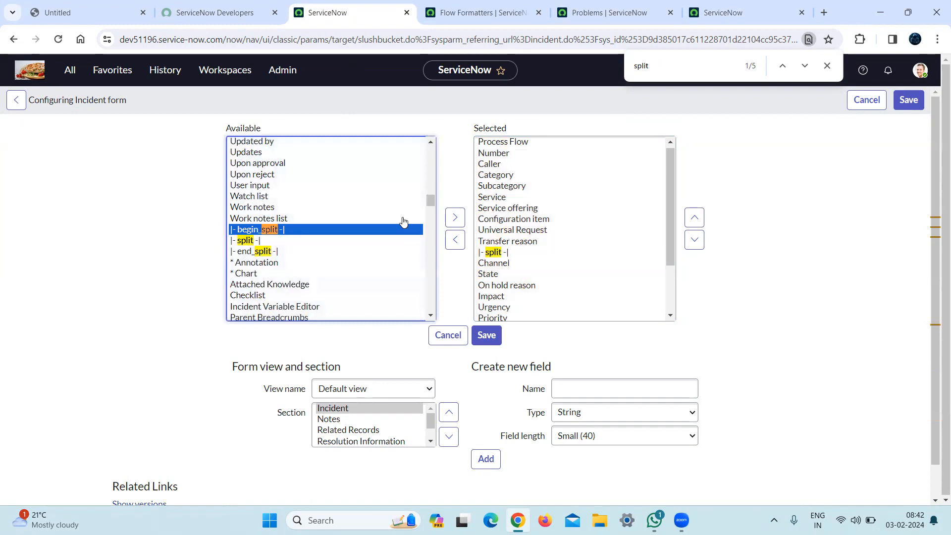
click(454, 217)
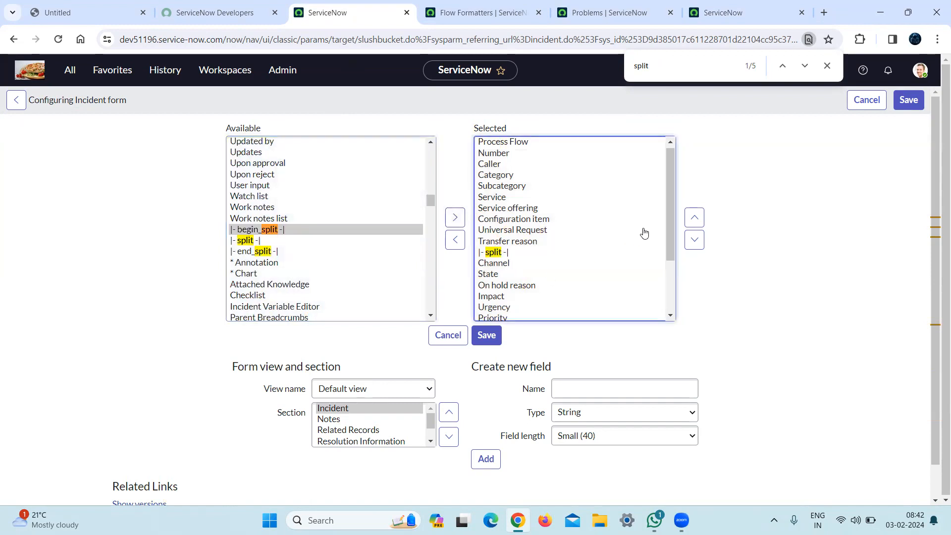
Place |- begin_split -| directly after Process Flow, above Number, and save the incident form layout.
drag(671, 243, 679, 312)
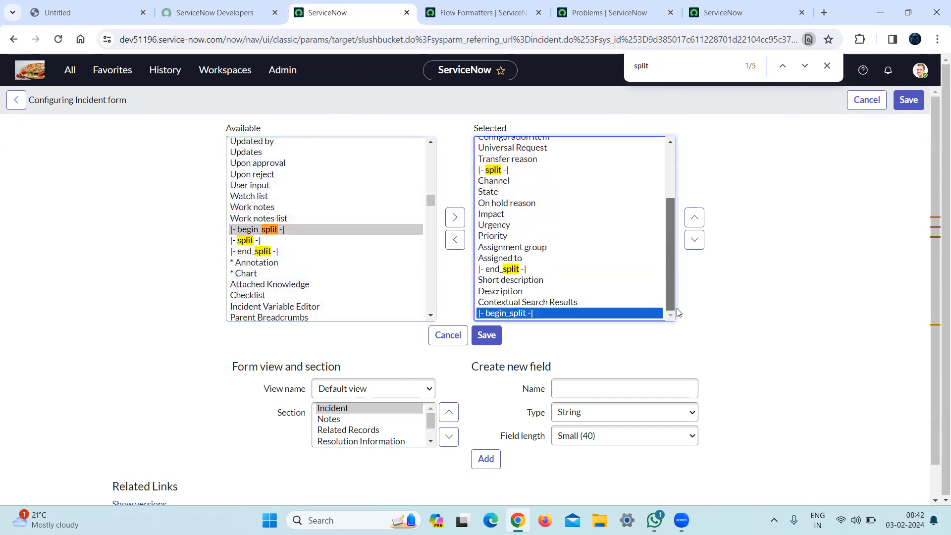
click(581, 306)
key(shift+Up)
key(shift+Up)
key(shift+Up)
key(shift+Up)
key(shift+Up)
key(shift+Up)
key(shift+Up)
key(shift+Up)
key(shift+Up)
key(shift+Up)
key(shift+Up)
key(shift+Up)
key(shift+Up)
key(shift+Up)
key(shift+Up)
key(shift+Up)
key(shift+Up)
key(shift+Up)
key(shift+Up)
key(shift+Up)
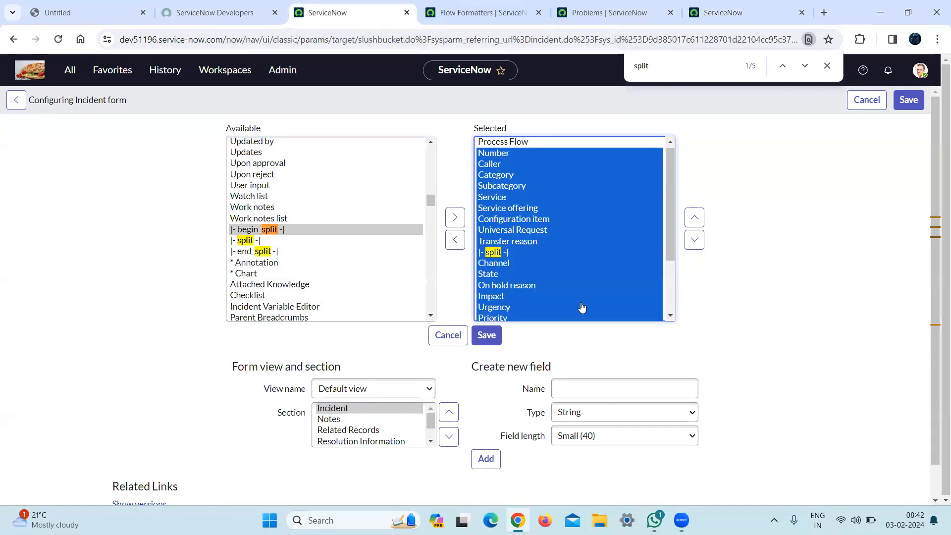
click(694, 241)
click(534, 211)
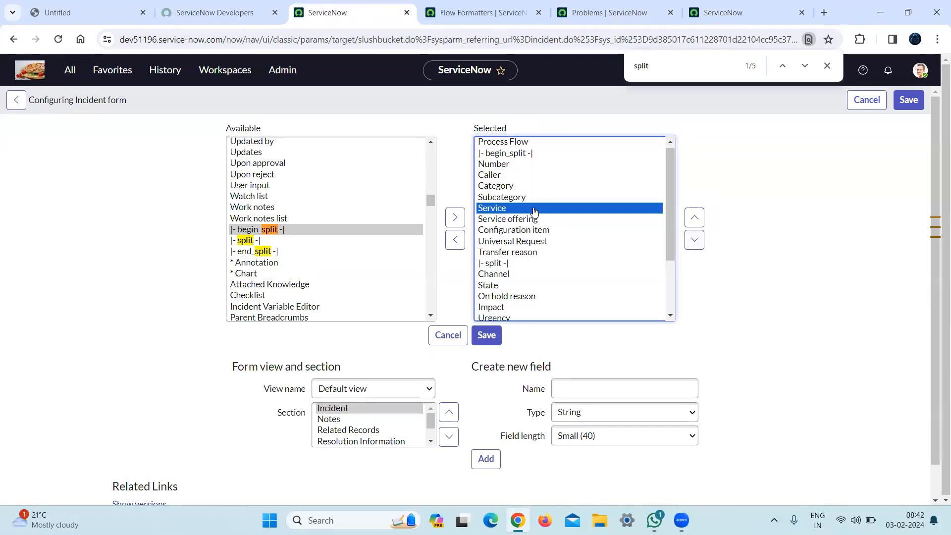
click(492, 333)
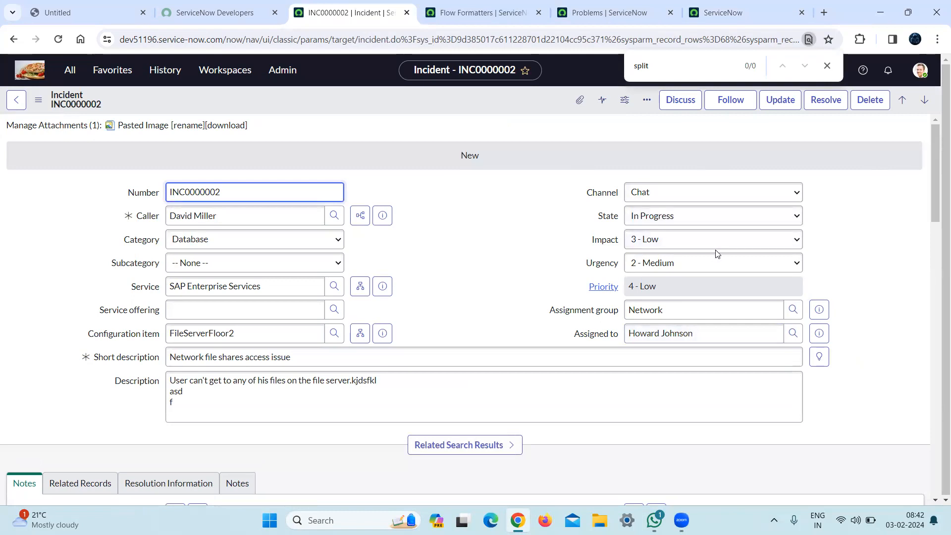
Try to change the incident's state to New and save the record.
click(665, 217)
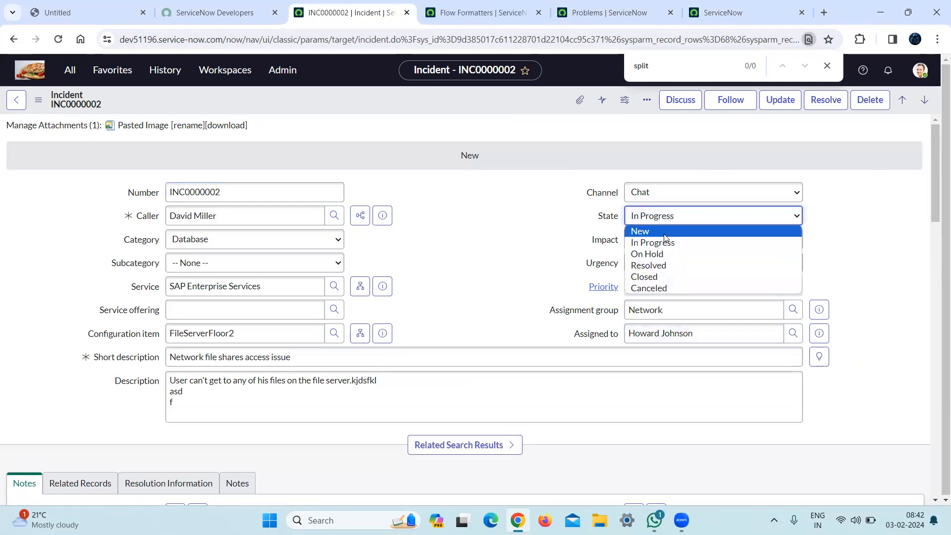
click(665, 231)
right_click(360, 104)
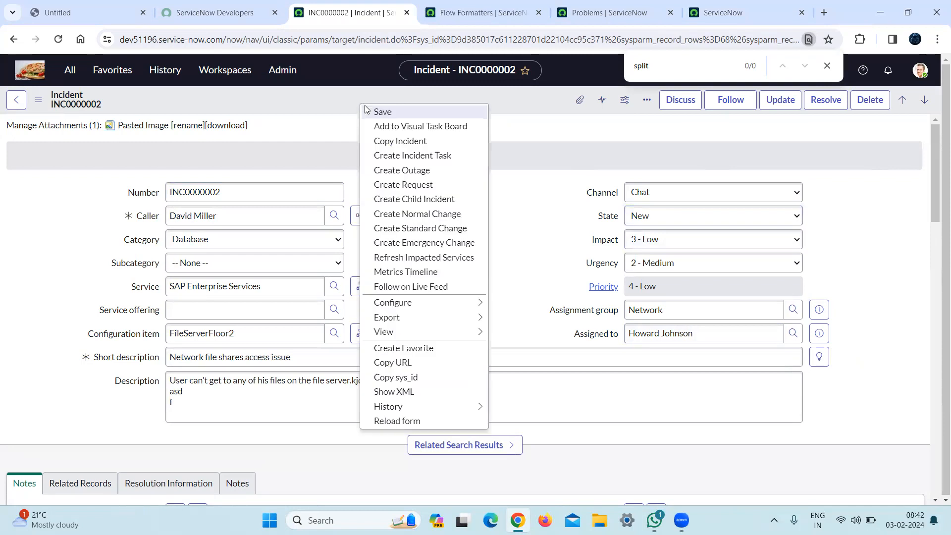
click(391, 117)
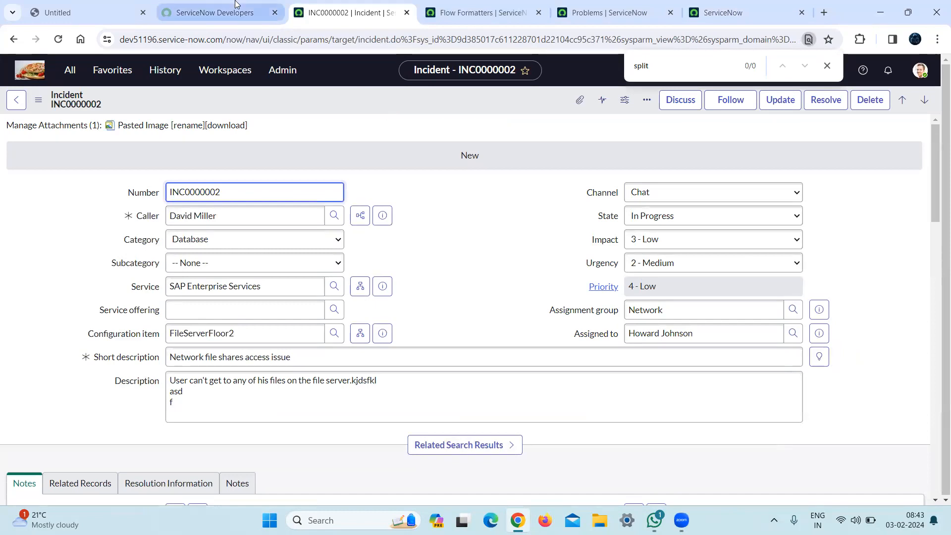
click(217, 11)
click(327, 4)
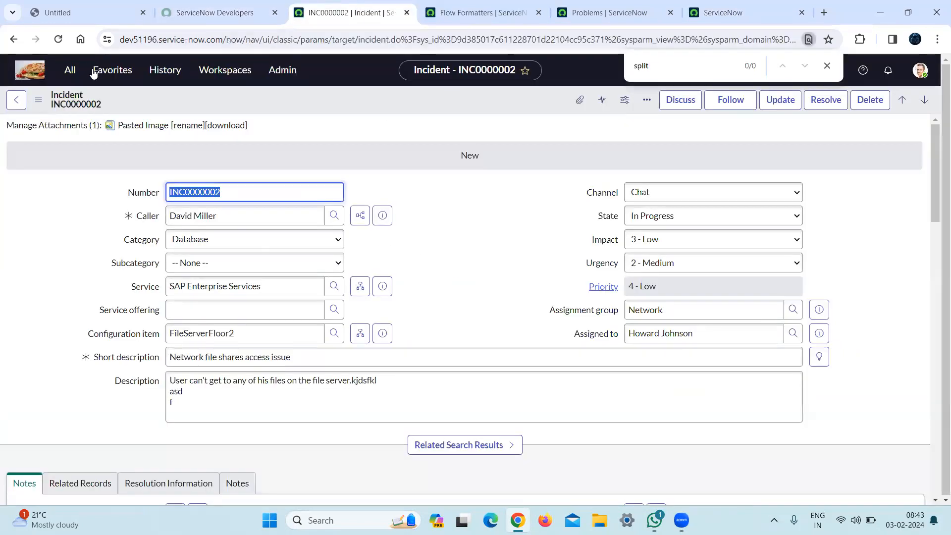
Find the Process Flow module with "process f" and open its list of flow formatters in a separate browser tab.
click(73, 71)
text(process f)
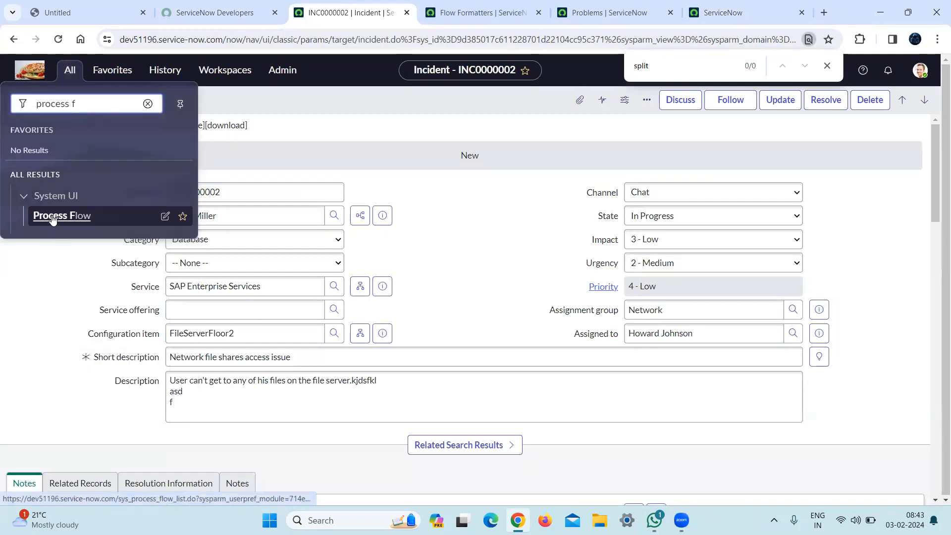
middle_click(52, 217)
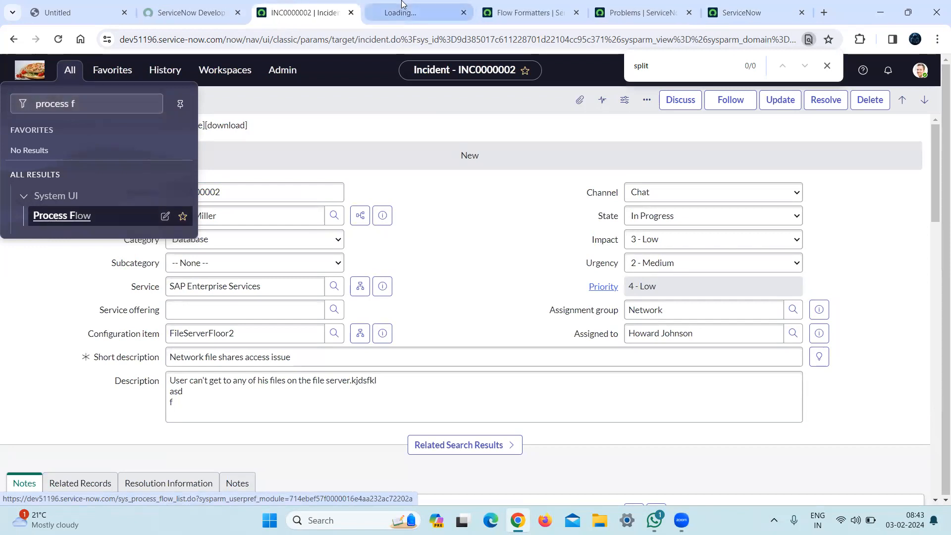
click(402, 3)
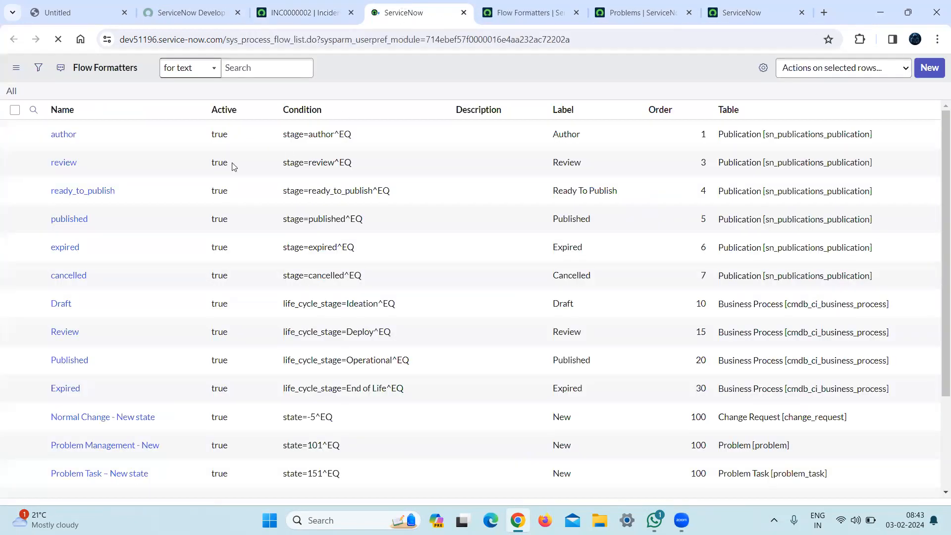
Start a new flow formatter record and set its table to Incident [incident].
click(929, 67)
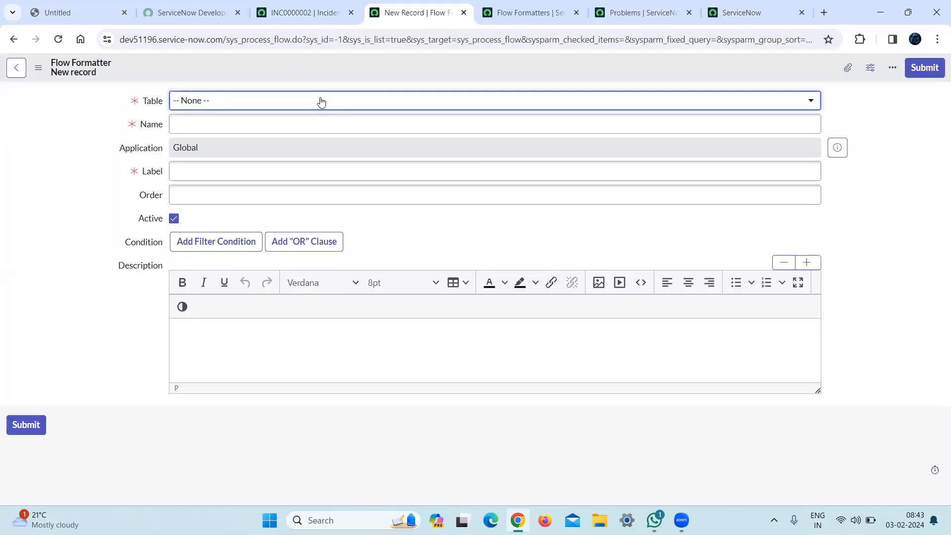
click(326, 103)
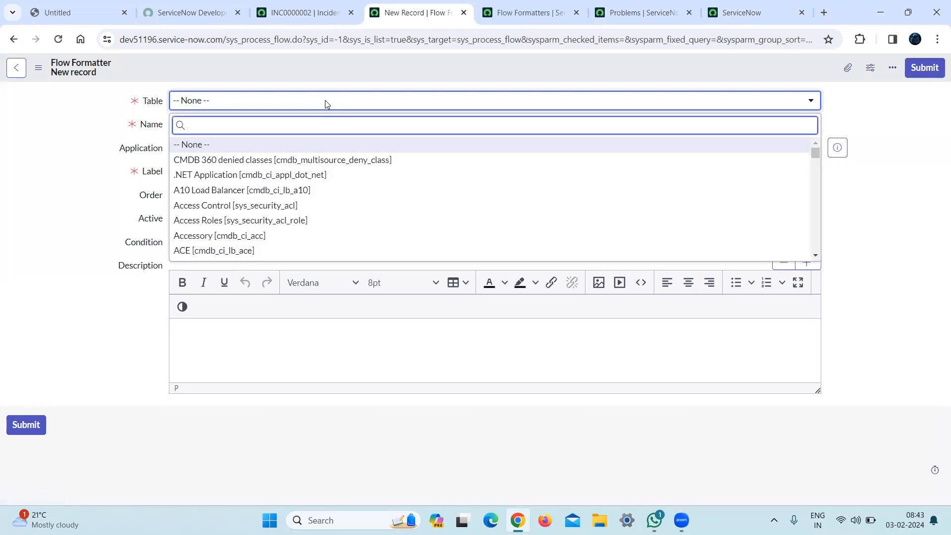
text(inciddent)
key(BackSpace)
key(BackSpace)
key(BackSpace)
key(BackSpace)
key(BackSpace)
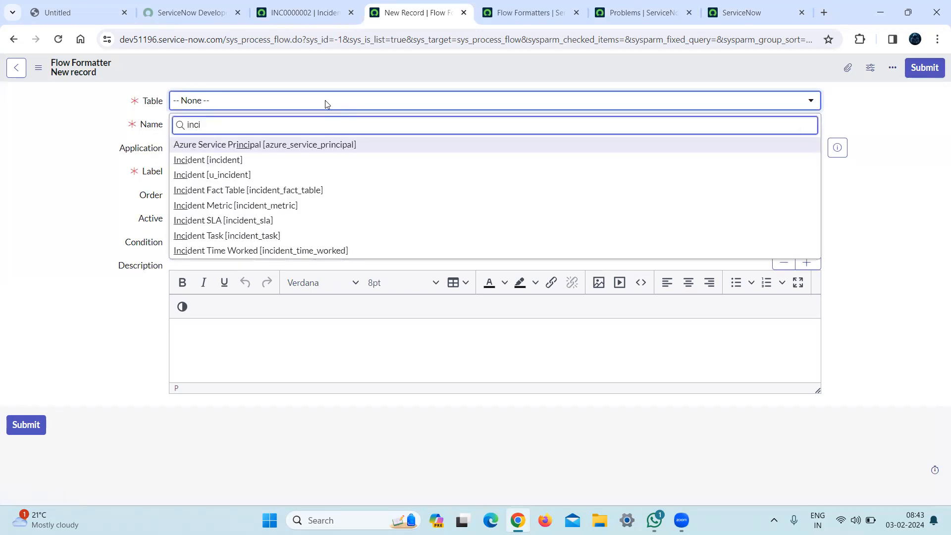
click(258, 154)
Name the flow formatter "In progress", label it "IN progress" and set its order to 200.
click(312, 124)
text(In)
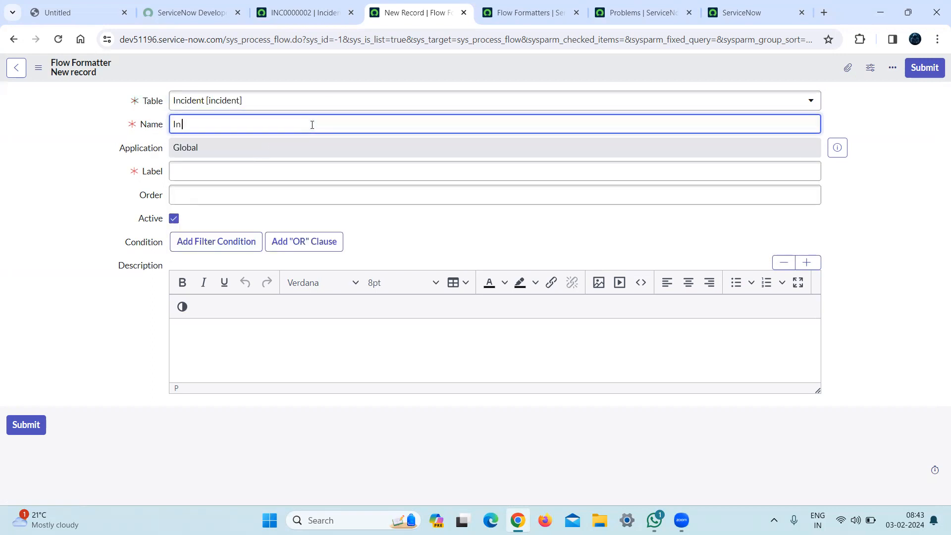
text( progress)
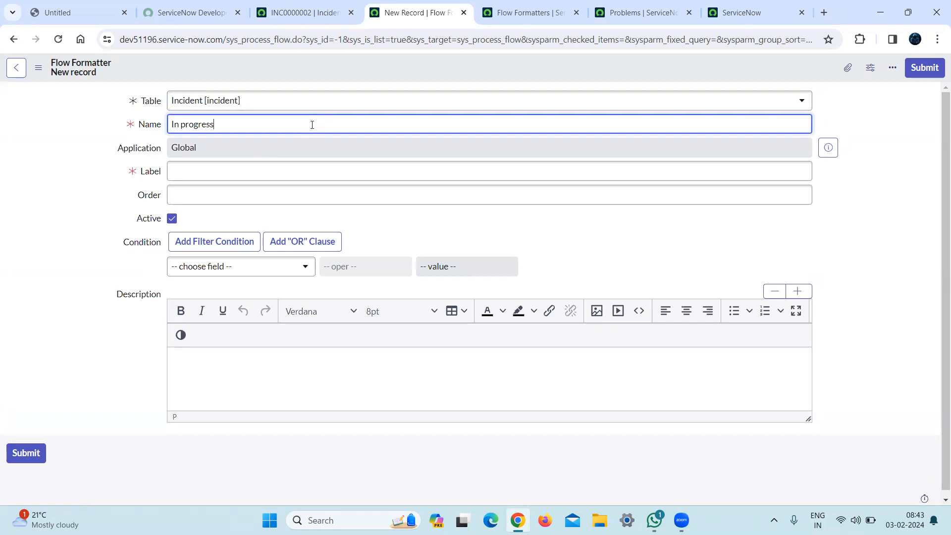
click(287, 176)
text(IN progress)
click(356, 198)
text(200)
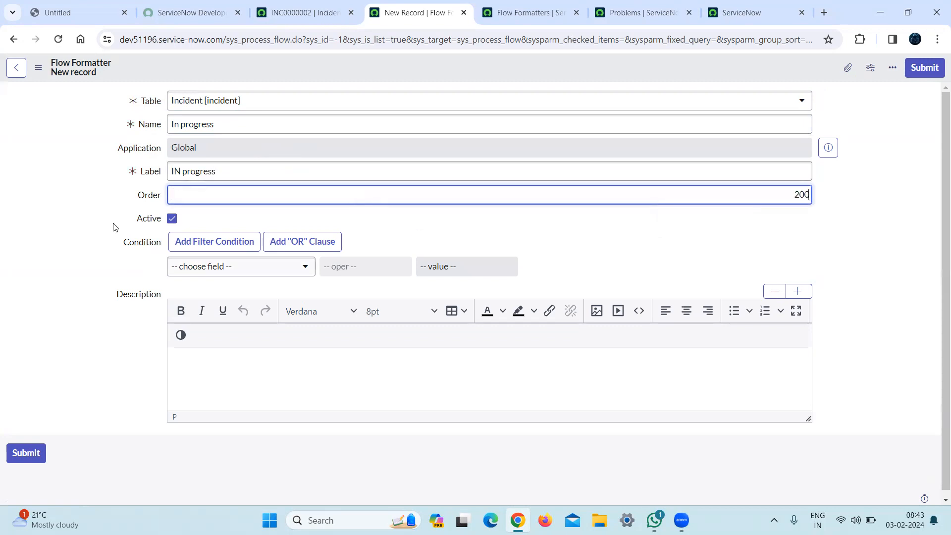
Set the formatter's condition to State is In Progress and submit the record.
click(208, 263)
text(sta)
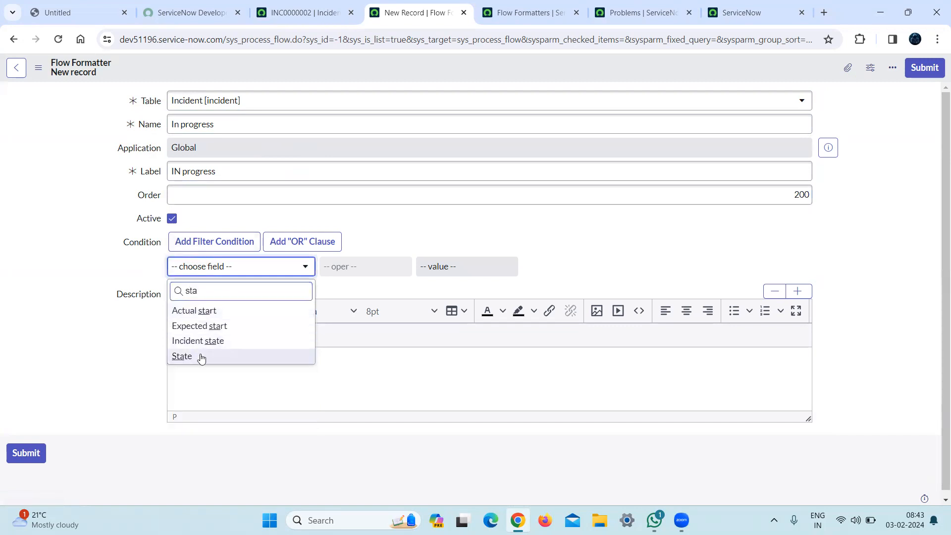
key(Return)
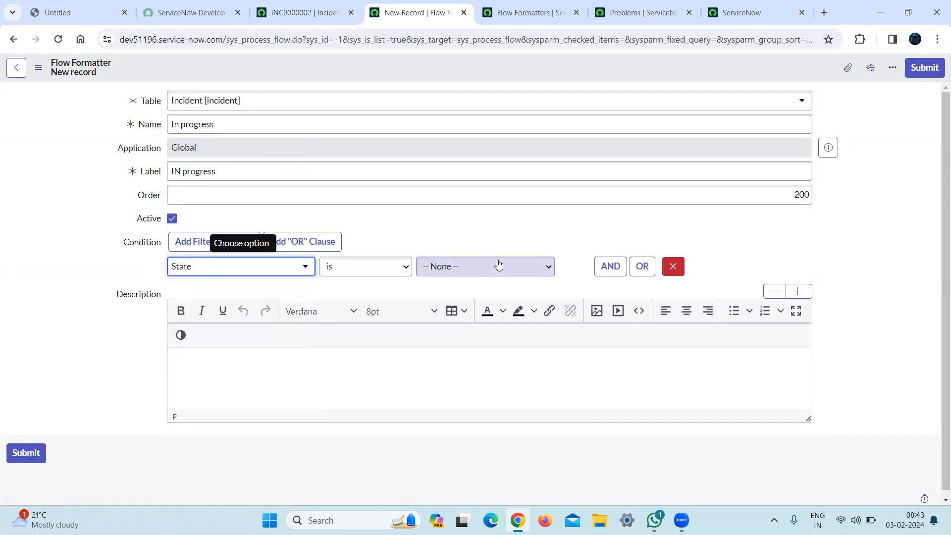
click(497, 266)
click(487, 304)
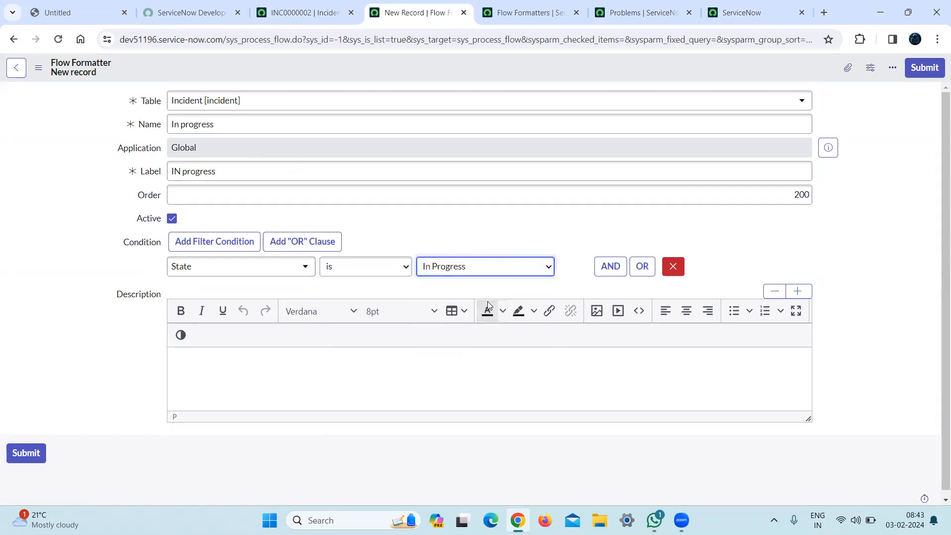
click(924, 68)
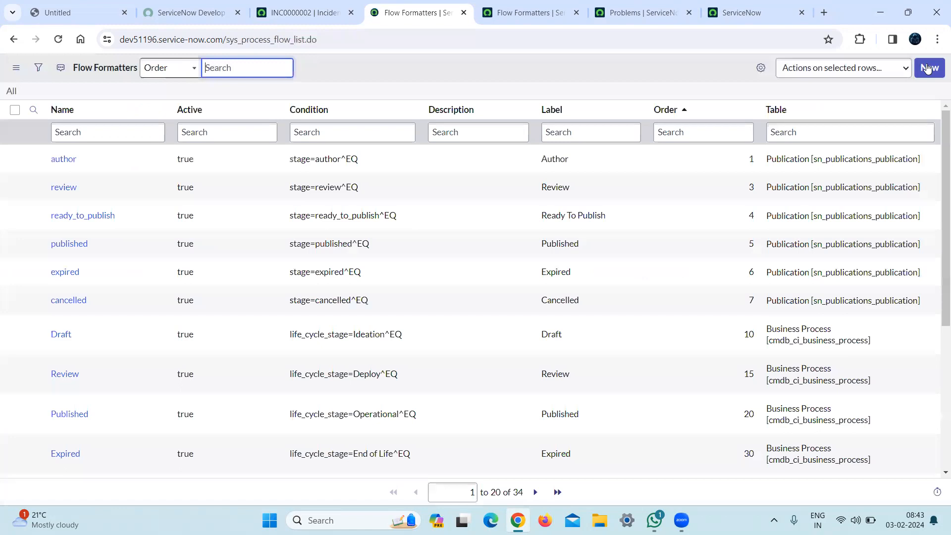
Return to the incident record and reload it to check the stages in its process flow bar.
click(319, 15)
click(328, 38)
key(Return)
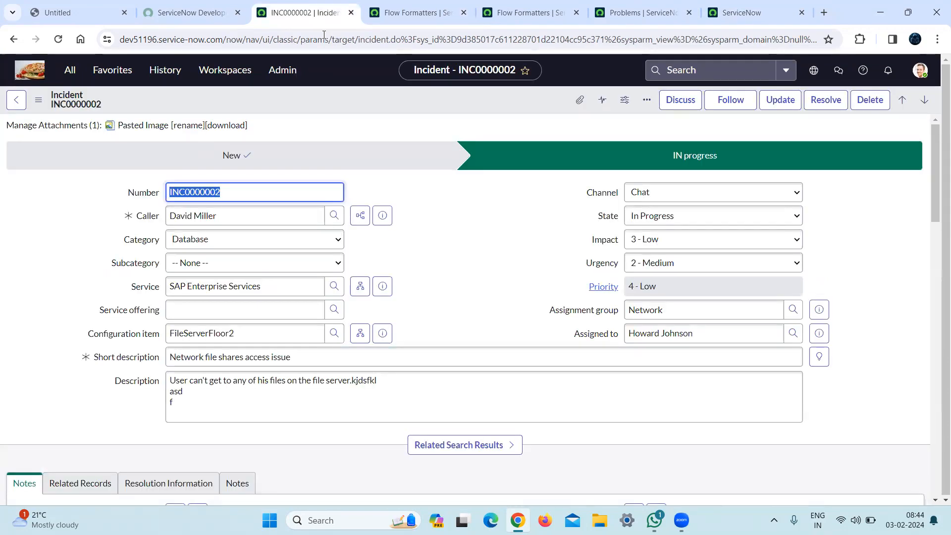
click(280, 40)
key(Return)
right_click(273, 93)
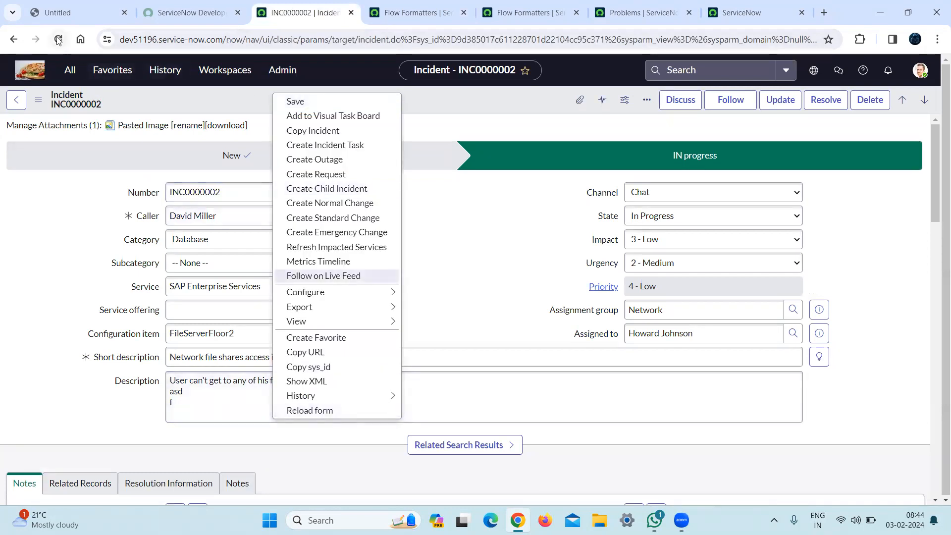
click(513, 290)
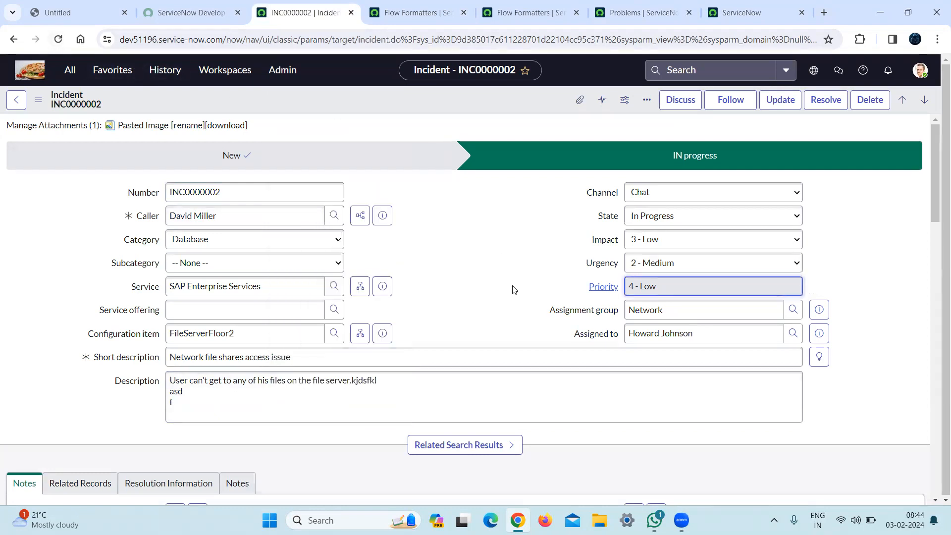